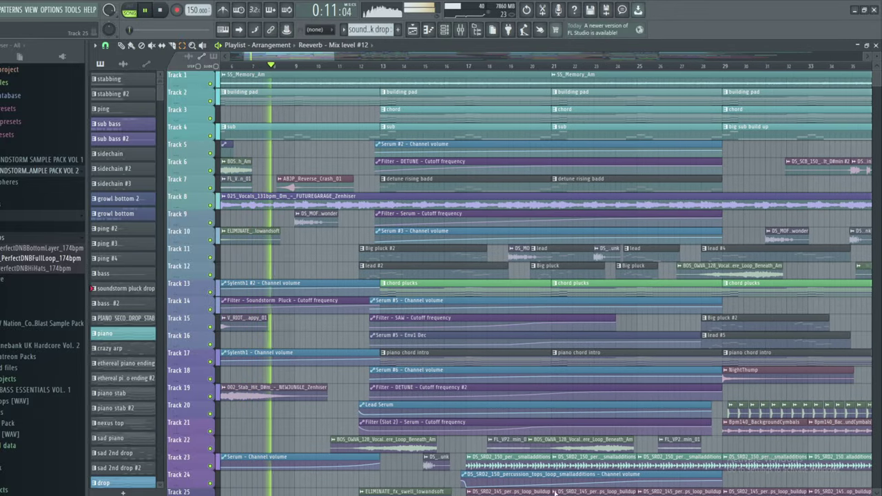
- Check the running recording in OBS and minimize its window to return to the FL Studio playlist
click(517, 494)
drag(505, 382, 429, 382)
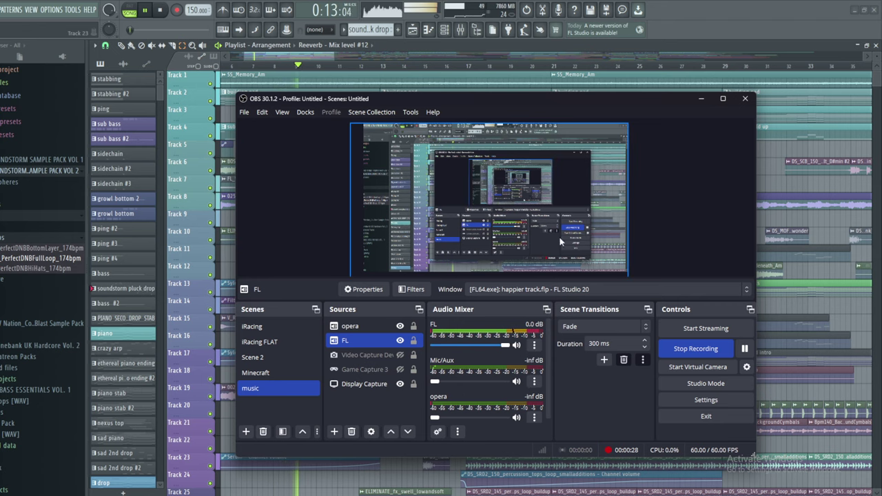
click(701, 98)
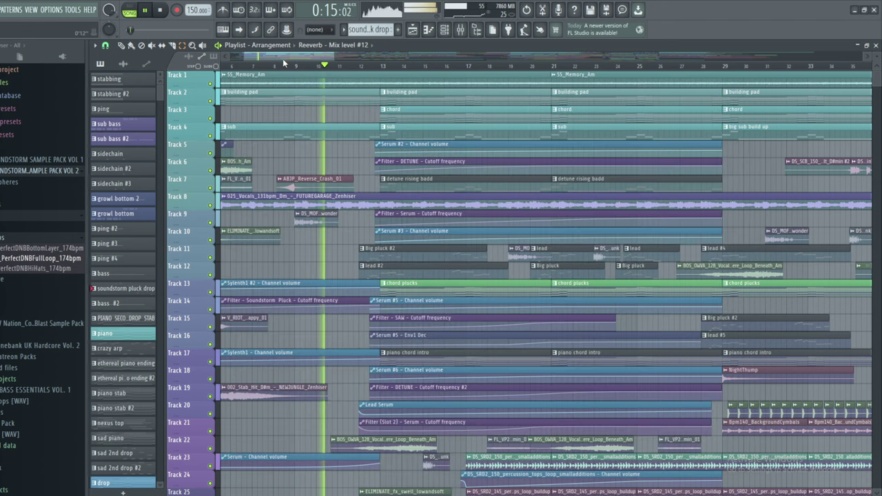
- Follow the playback through the first build-up around bars 18 to 52, examining the clips from the upper tracks down to Track 44
drag(280, 57, 315, 53)
drag(369, 59, 355, 60)
drag(878, 80, 880, 84)
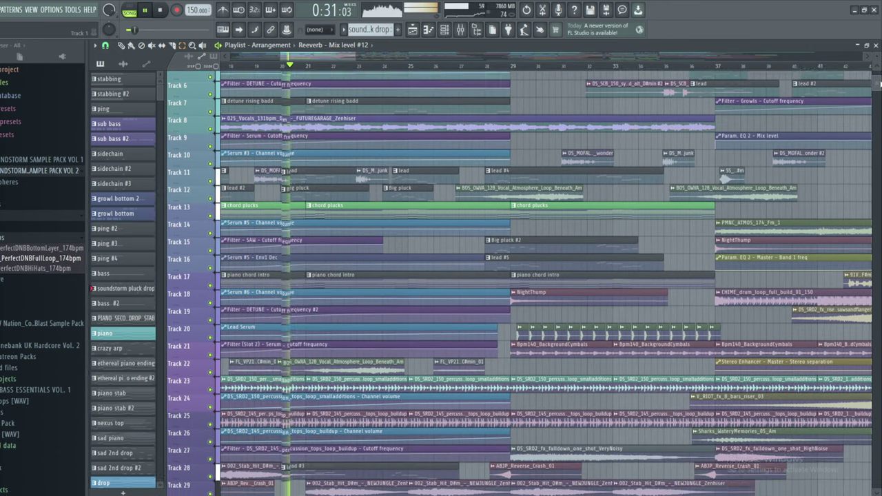
scroll(878, 83, down, 6)
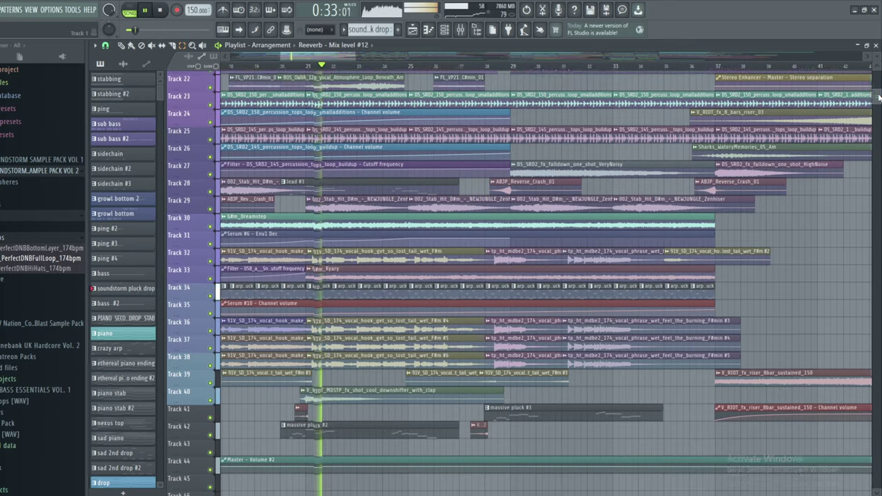
scroll(878, 98, up, 1)
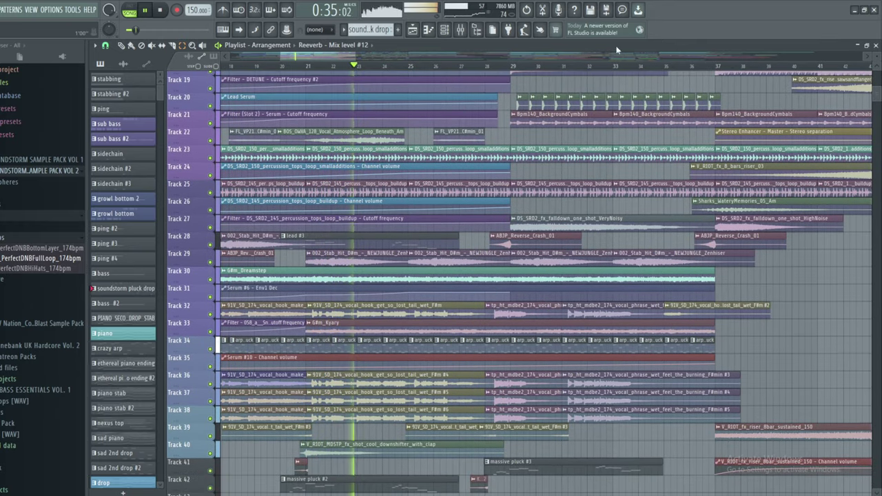
drag(342, 56, 369, 61)
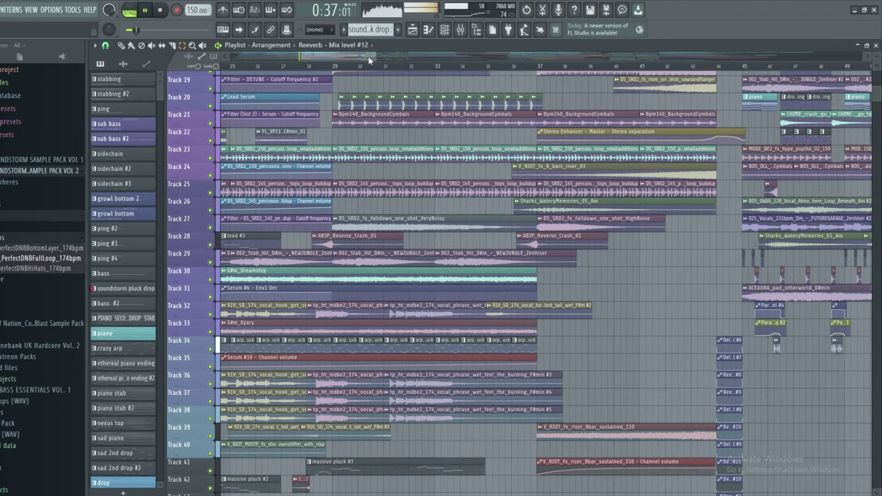
scroll(878, 102, up, 7)
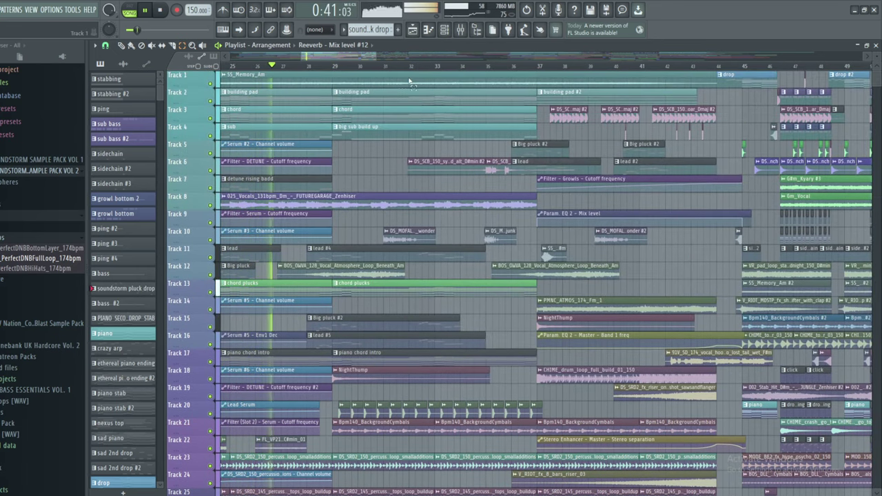
drag(349, 56, 360, 55)
scroll(388, 137, down, 2)
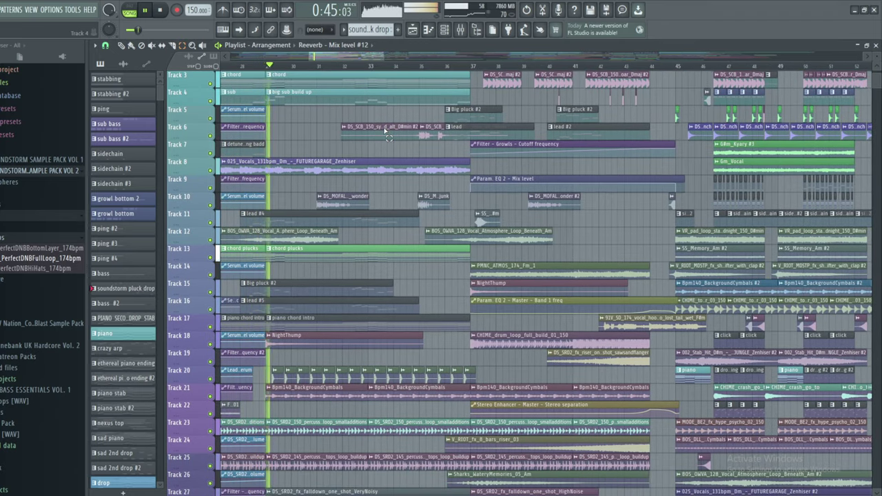
scroll(385, 131, down, 5)
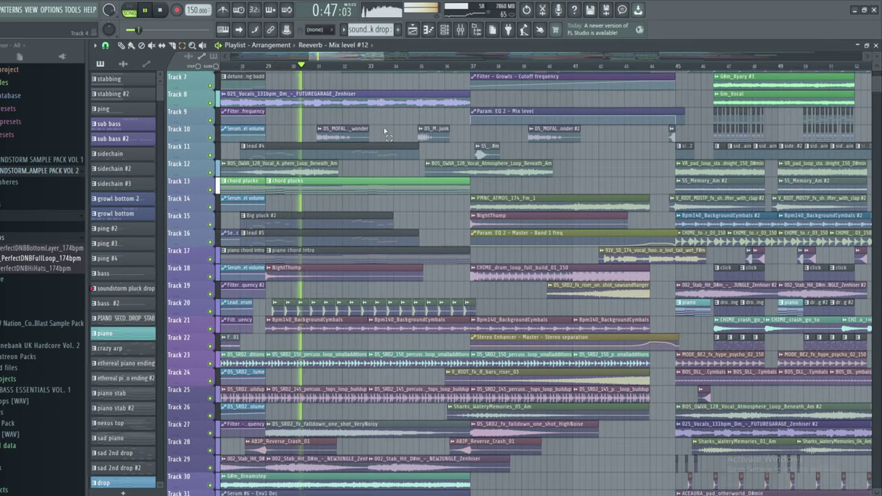
scroll(385, 131, up, 4)
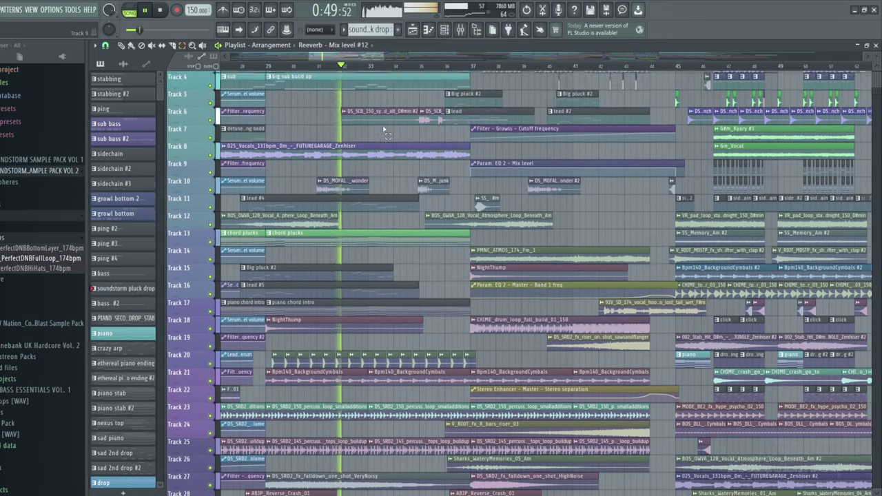
scroll(384, 130, up, 3)
- Follow the playback through the first drop and its second half, examining the layered clips and automation around bars 40 to 85
drag(340, 56, 410, 58)
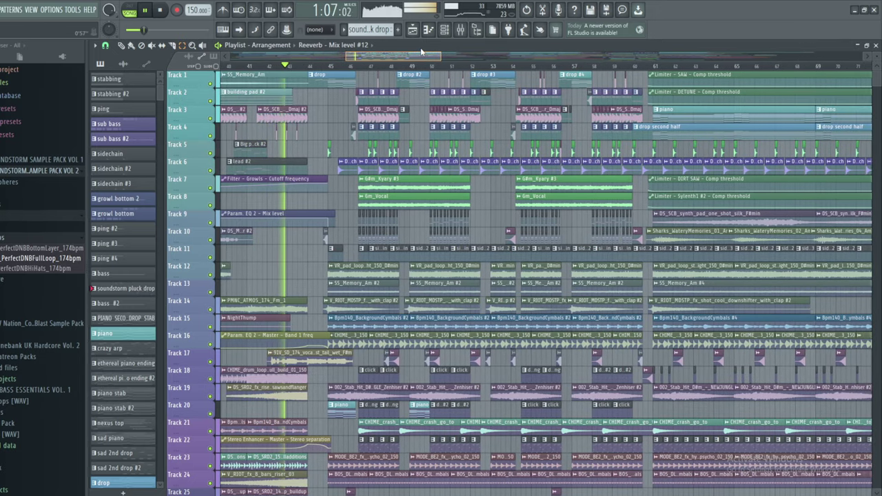
scroll(387, 105, down, 10)
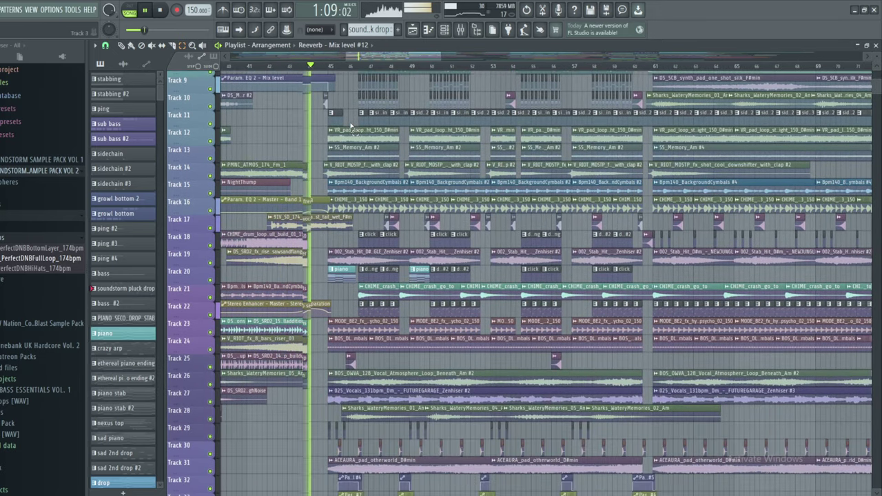
scroll(350, 126, up, 11)
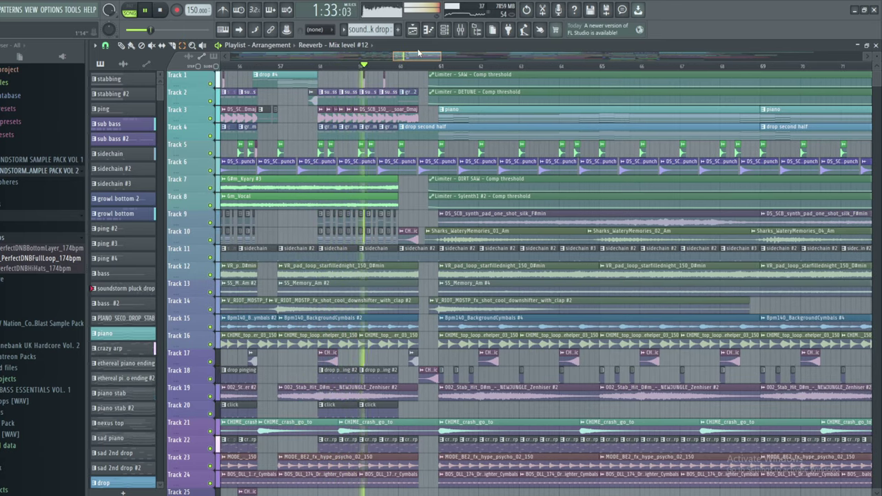
drag(419, 53, 424, 50)
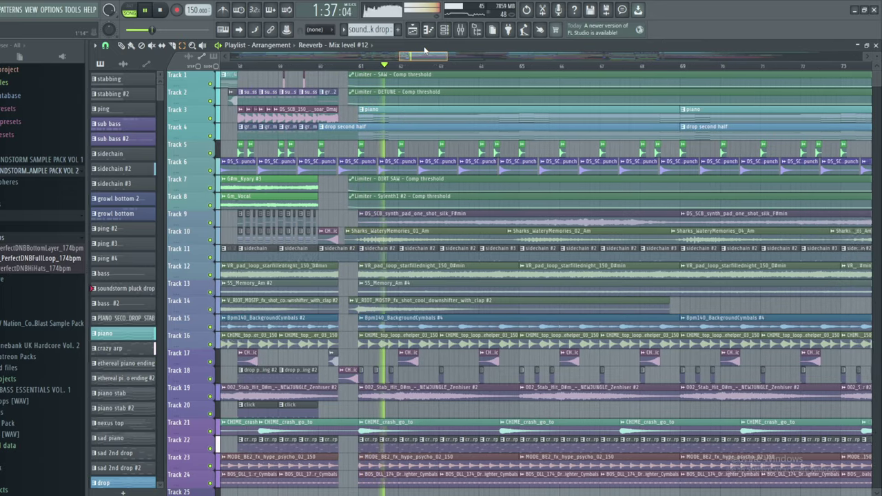
scroll(445, 113, down, 1)
drag(454, 57, 505, 57)
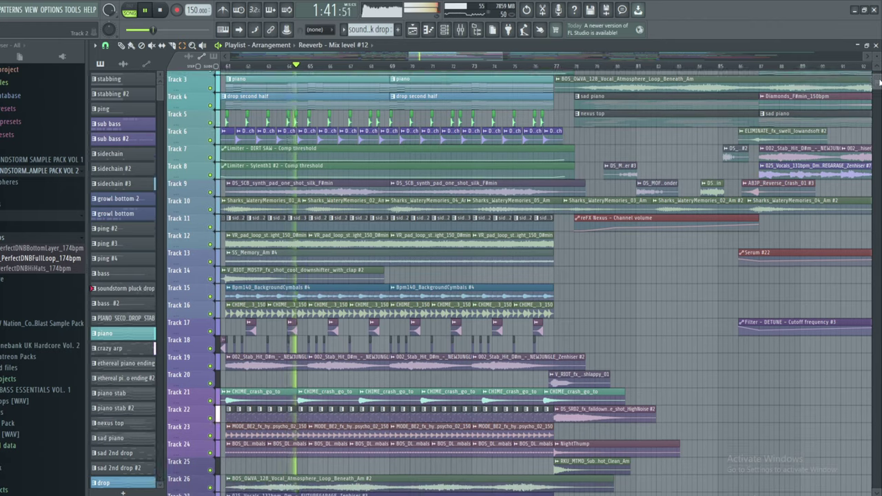
scroll(872, 90, down, 5)
drag(877, 87, 874, 74)
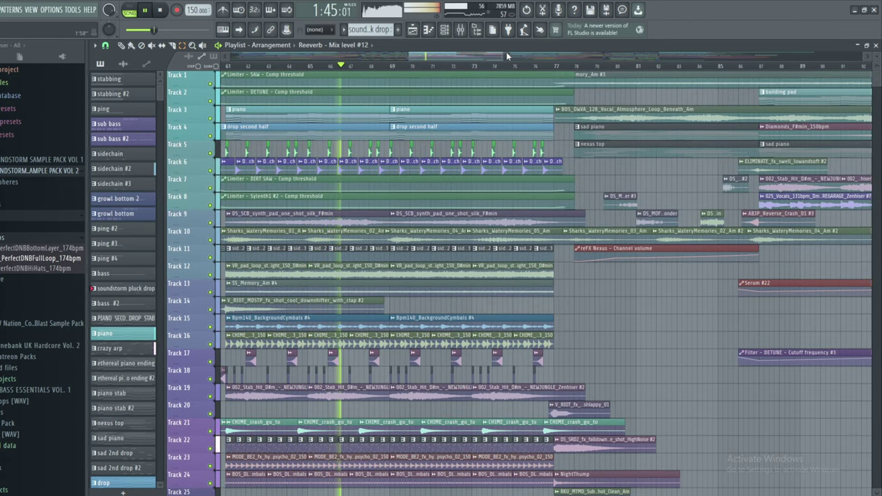
drag(507, 55, 459, 57)
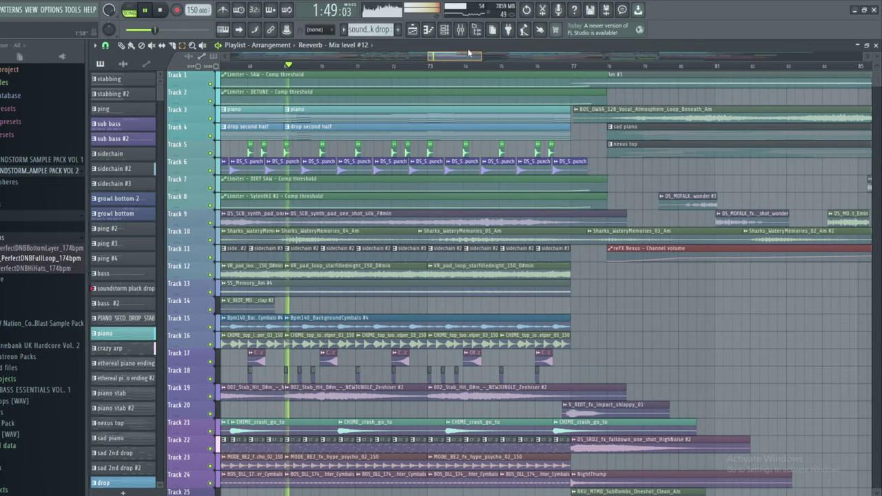
- Follow the playback through the sad piano breakdown after the first drop, examining the arrangement around bars 77 to 101
mouse_move(483, 56)
mouse_down()
mouse_move(493, 57)
mouse_move(473, 56)
mouse_move(494, 55)
mouse_up()
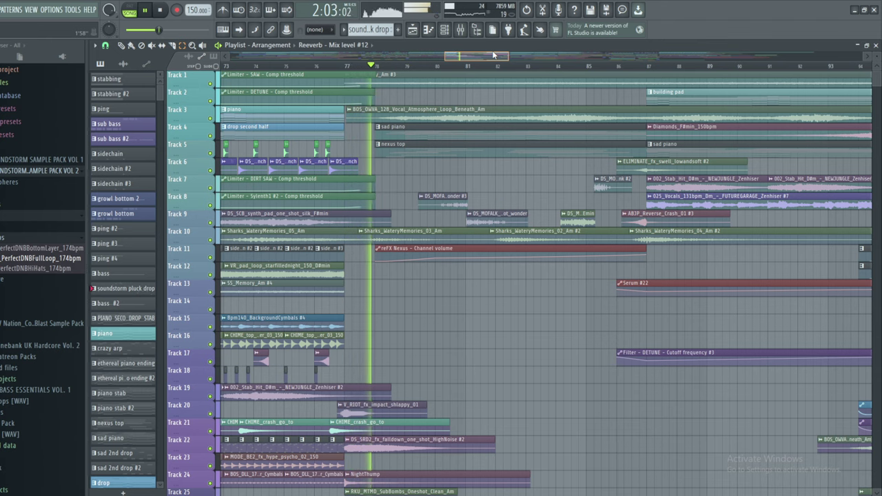
drag(494, 55, 522, 55)
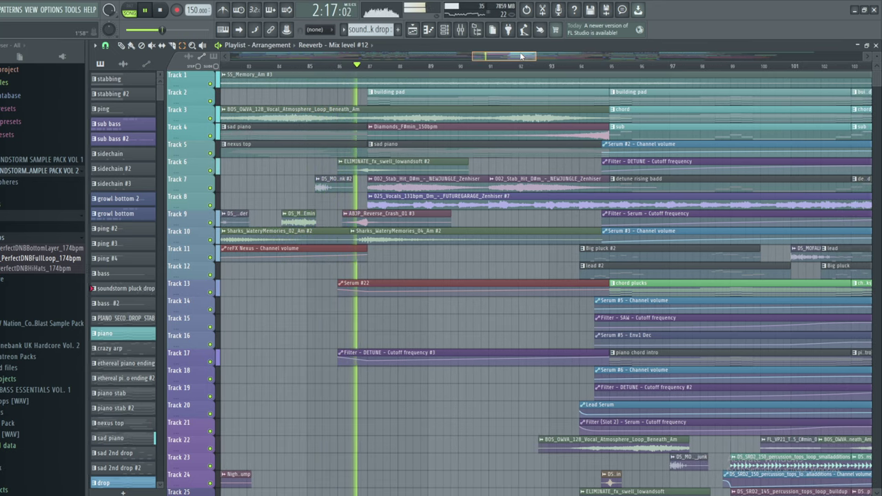
drag(522, 56, 550, 55)
drag(875, 58, 875, 61)
- Examine the second build-up around bars 94 to 126 across all tracks, down to the cinematic drums and massive pluck clips
mouse_move(565, 54)
mouse_down()
mouse_move(667, 48)
mouse_move(581, 59)
mouse_up()
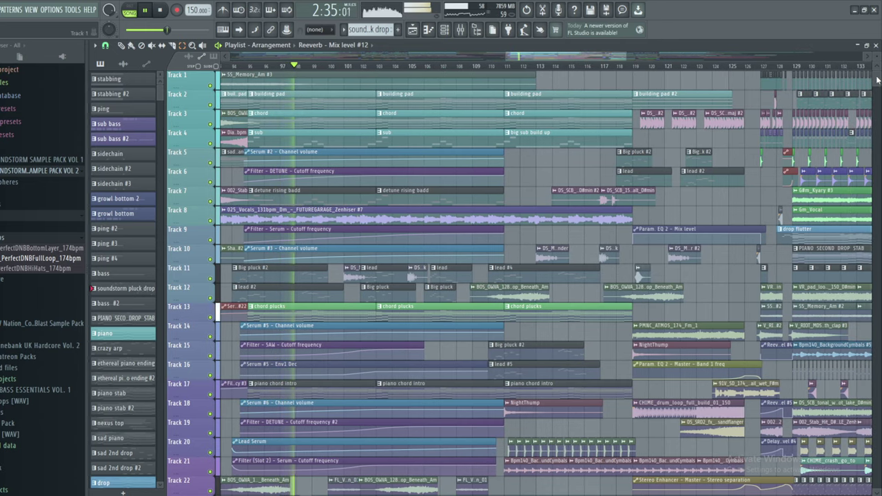
scroll(862, 82, down, 2)
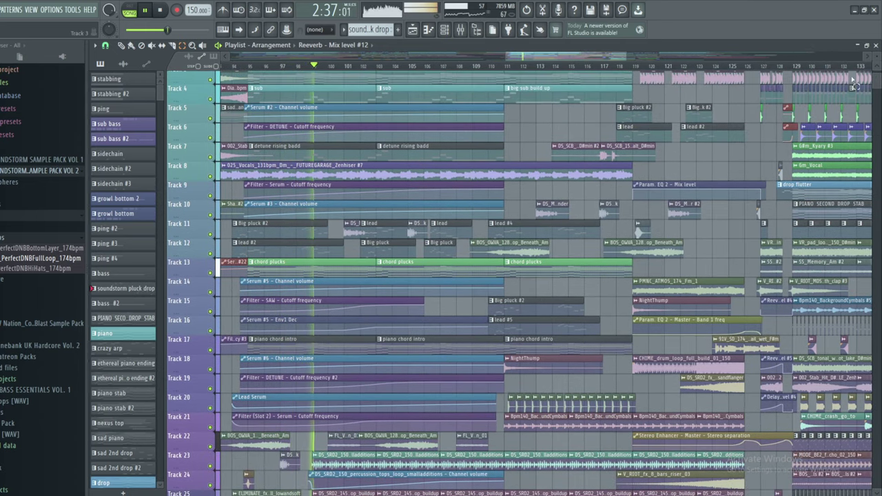
drag(533, 60, 551, 53)
scroll(545, 159, down, 10)
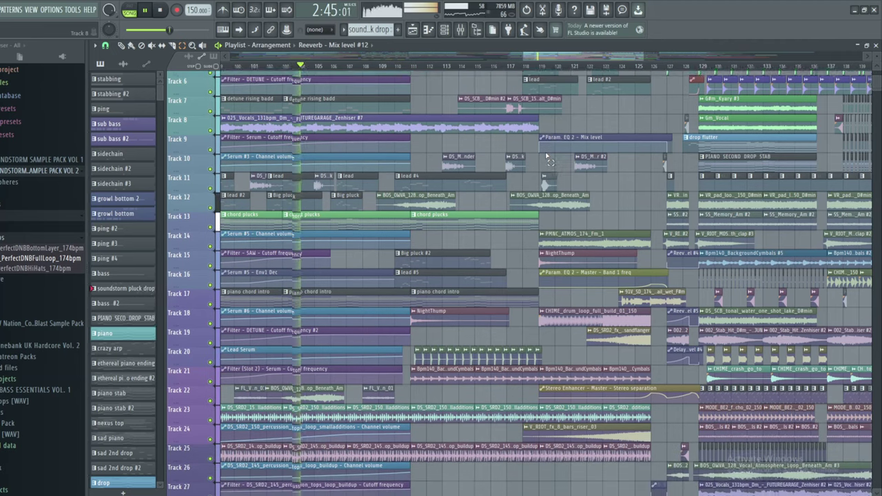
scroll(546, 153, down, 8)
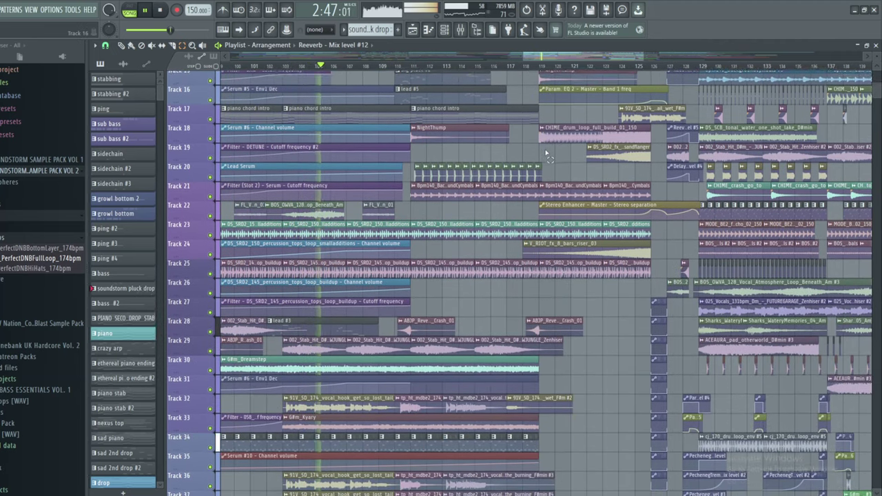
scroll(548, 151, down, 3)
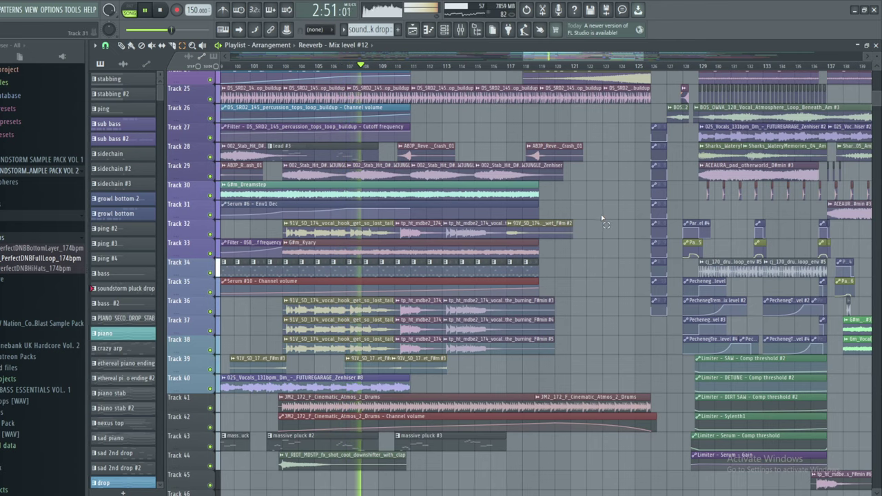
scroll(603, 218, up, 1)
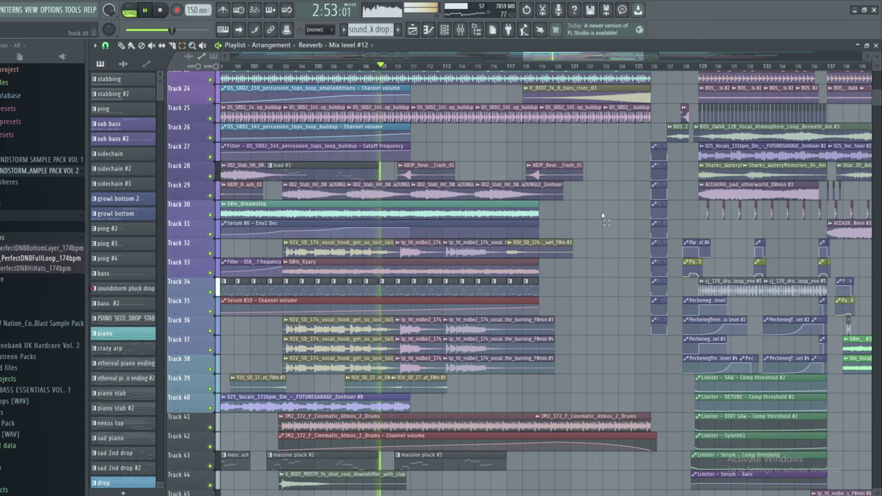
scroll(602, 217, up, 1)
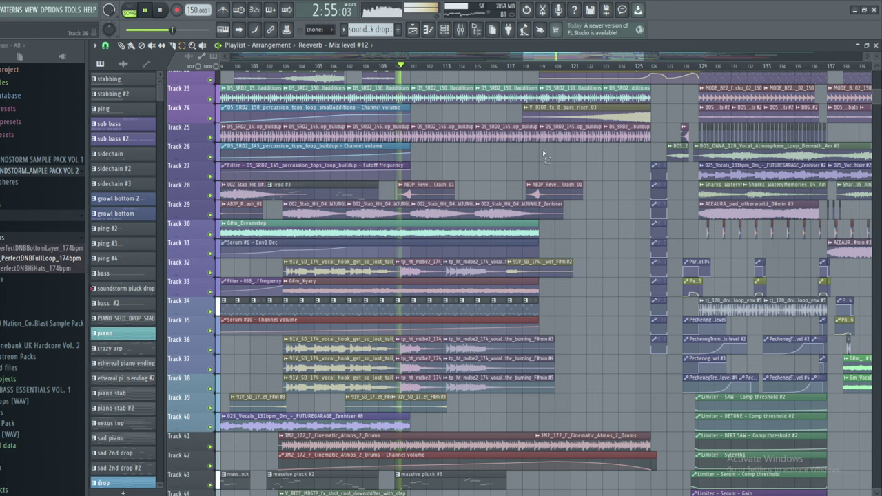
scroll(567, 99, up, 11)
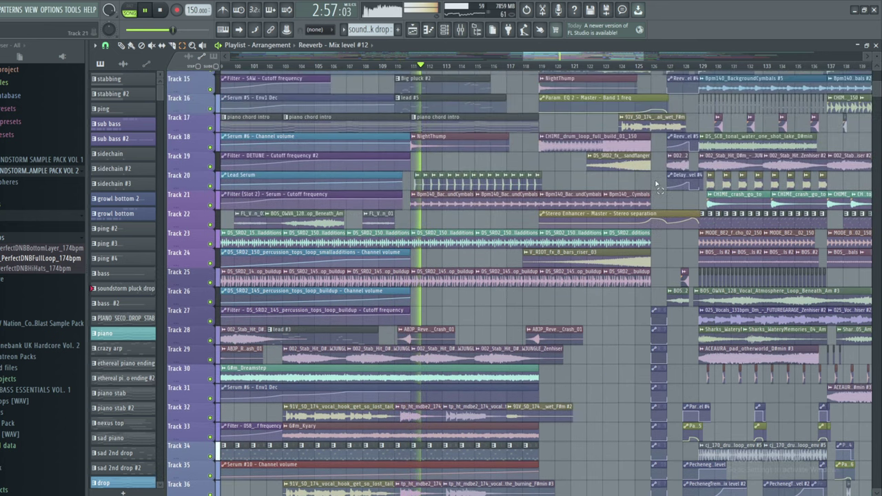
scroll(631, 152, up, 11)
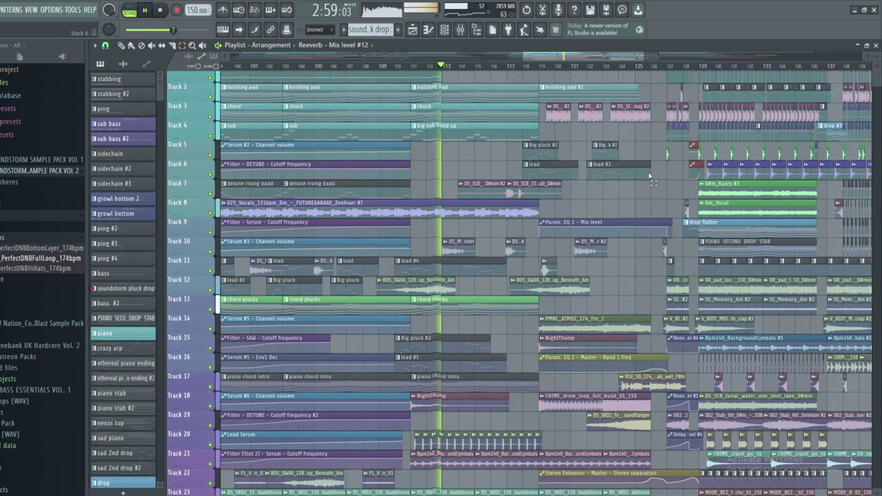
- Follow the playback into the second drop, examining the transition and drop clips around bars 118 to 158
drag(551, 58, 582, 54)
drag(675, 57, 623, 58)
drag(596, 58, 657, 57)
drag(877, 57, 877, 53)
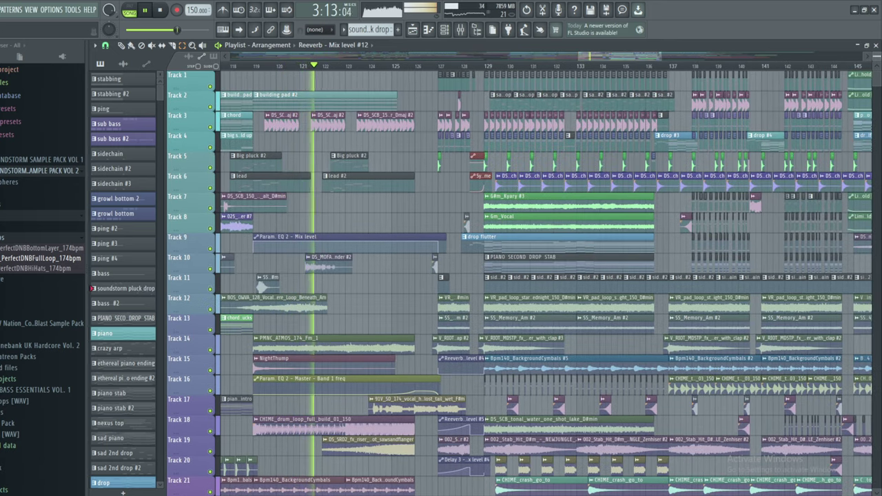
drag(614, 56, 618, 55)
scroll(645, 86, down, 1)
scroll(641, 96, down, 6)
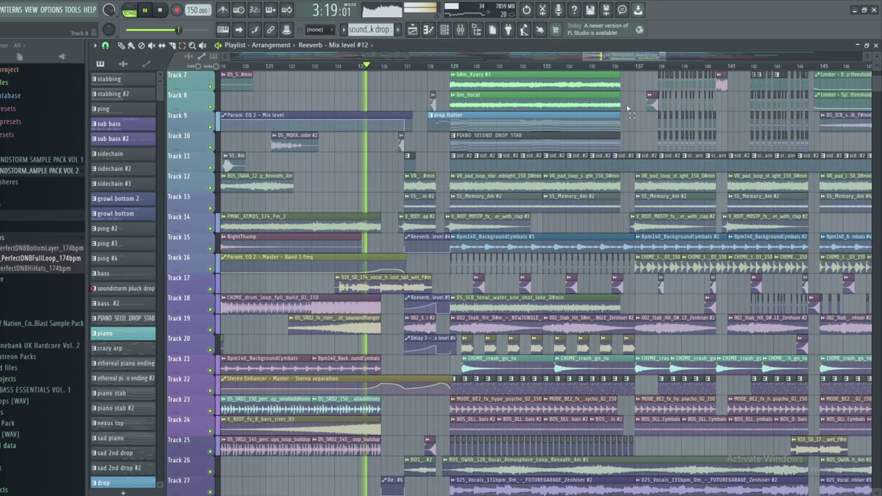
scroll(629, 110, up, 6)
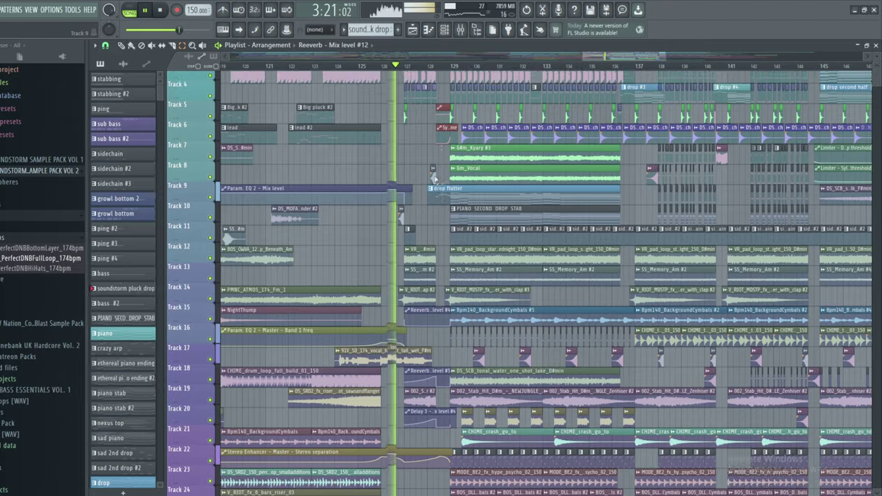
scroll(552, 82, right, 6)
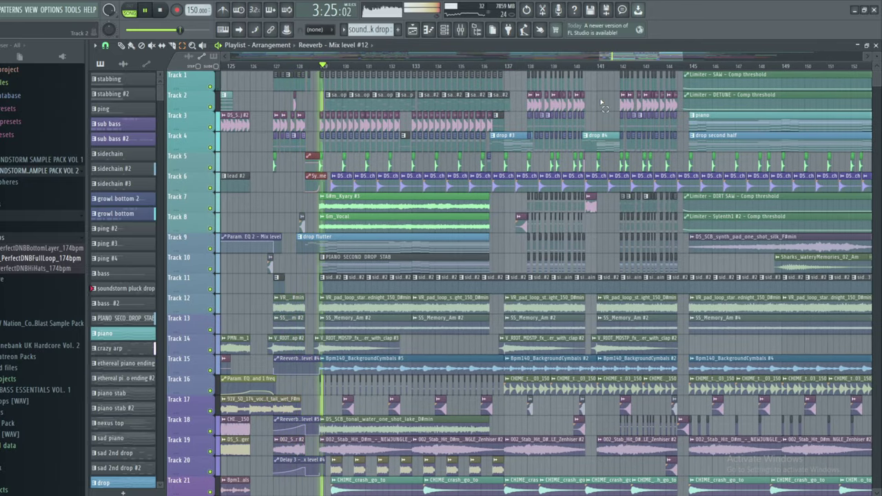
scroll(599, 109, down, 4)
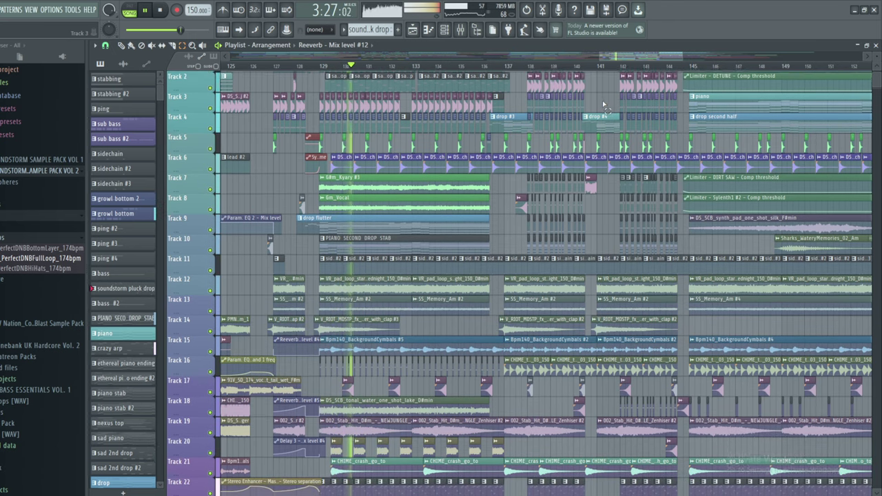
scroll(608, 106, down, 1)
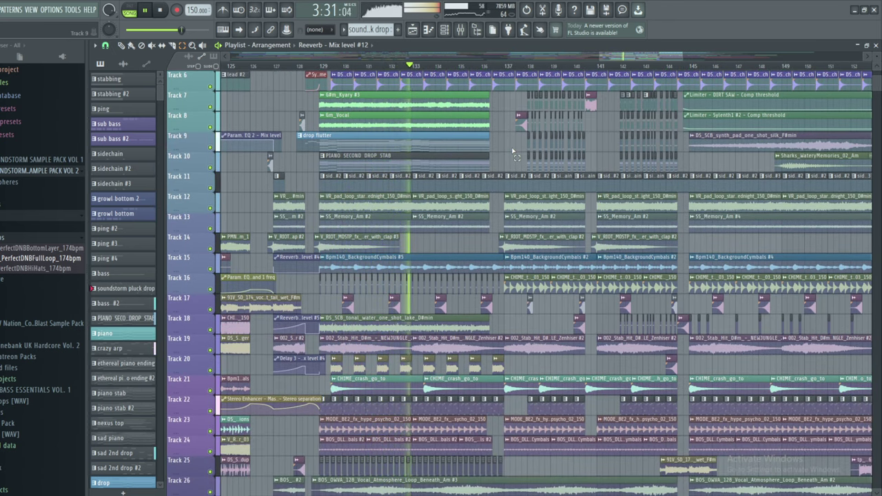
drag(608, 57, 628, 58)
scroll(375, 151, up, 1)
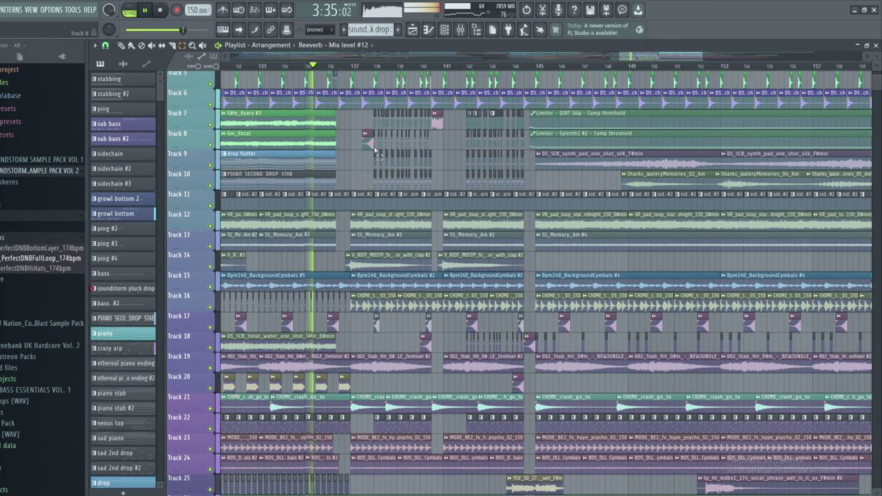
- Follow the playback through the second drop and its second half, examining all layered tracks around bars 132 to 169
scroll(414, 176, up, 3)
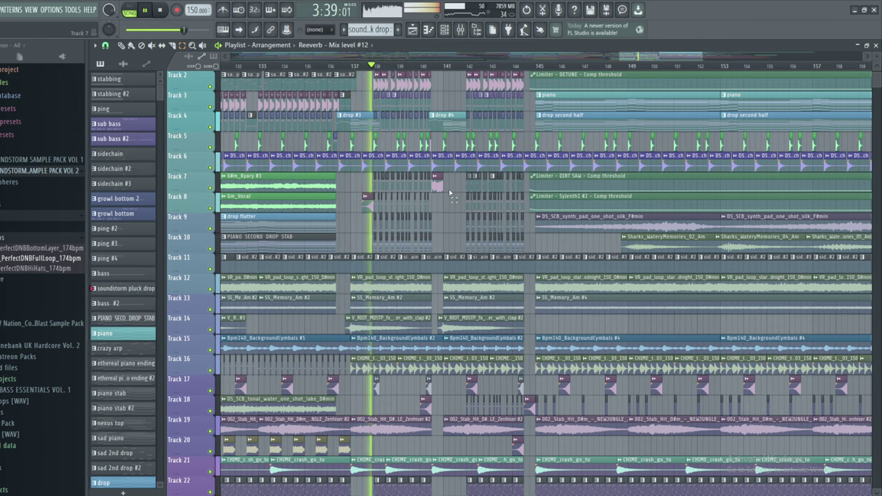
drag(637, 56, 655, 54)
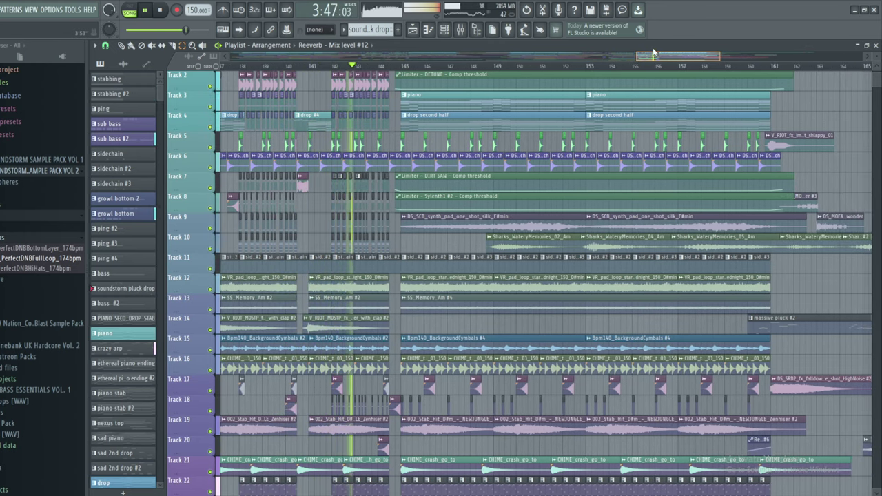
drag(655, 54, 672, 54)
scroll(710, 138, down, 6)
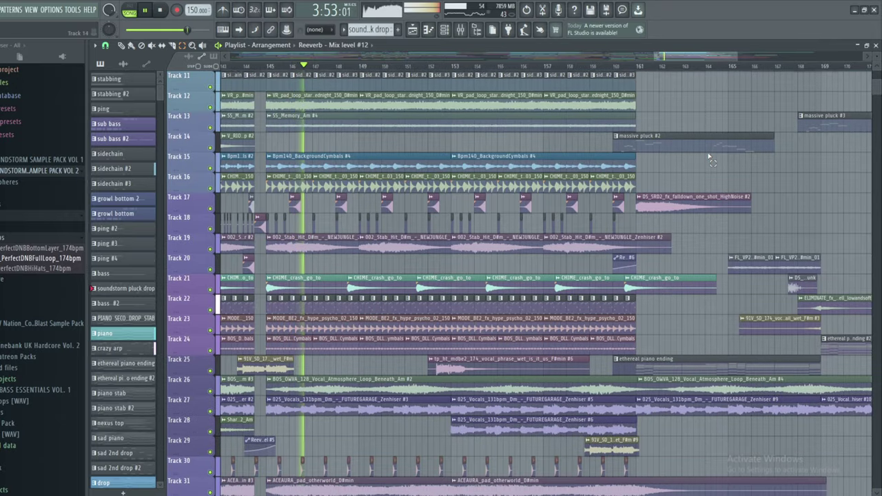
scroll(710, 160, down, 2)
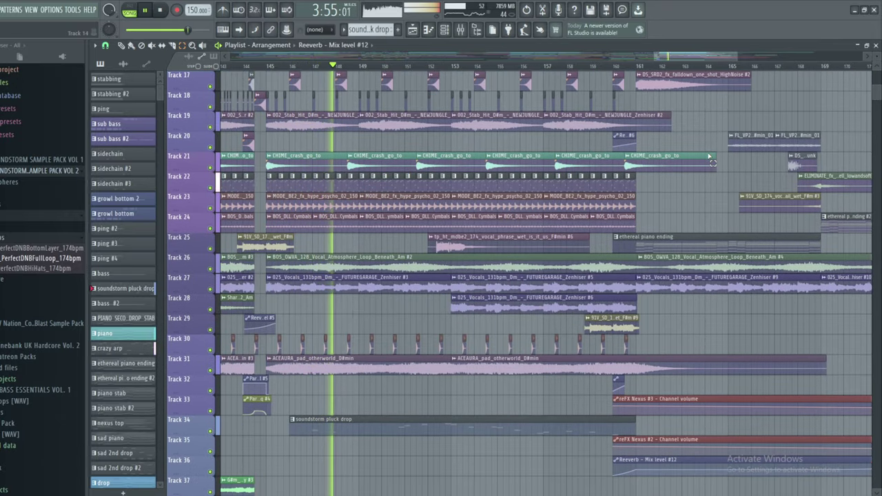
scroll(712, 162, down, 2)
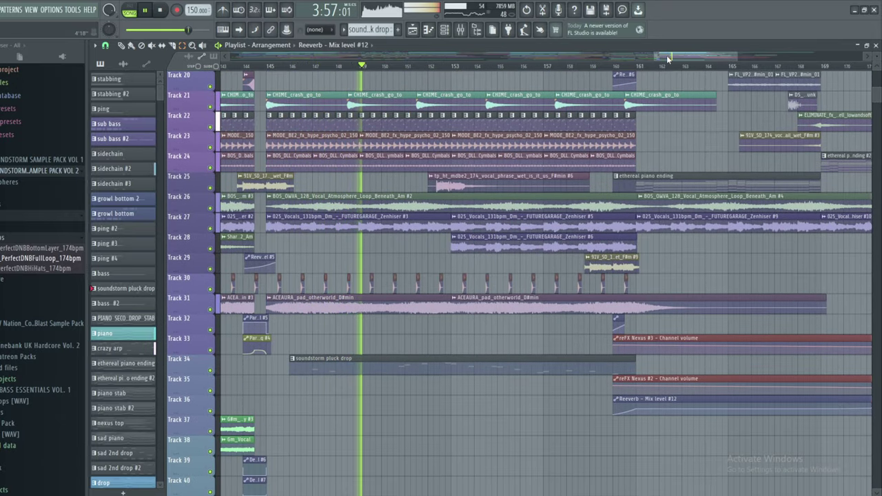
scroll(641, 123, up, 4)
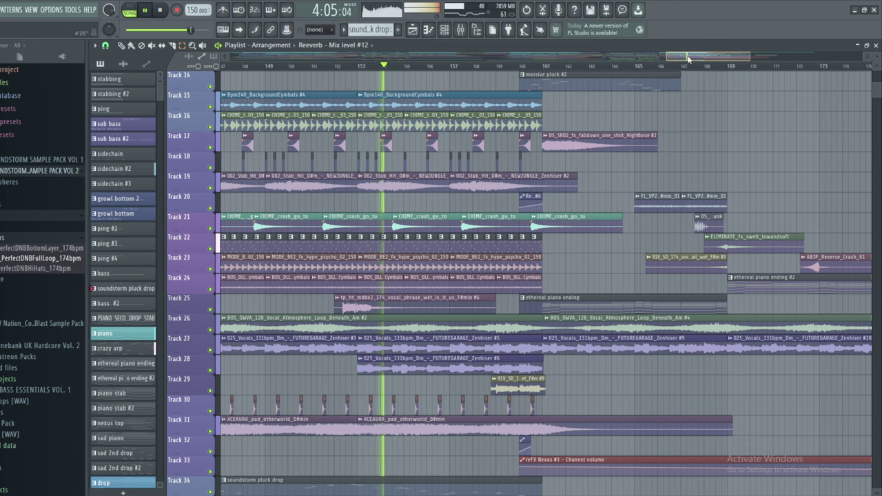
- Follow the playback to the end of the second drop, examining the upper tracks' clips around bars 151 to 177
drag(688, 60, 698, 58)
scroll(705, 207, up, 7)
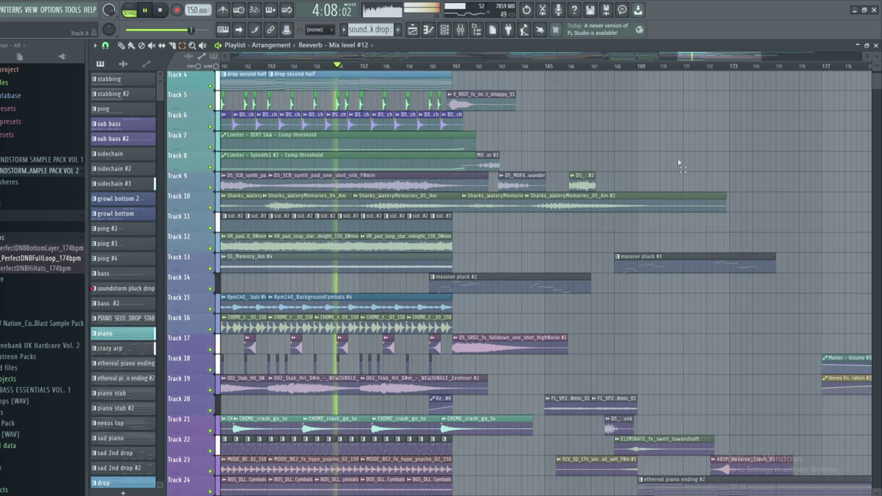
drag(689, 58, 698, 57)
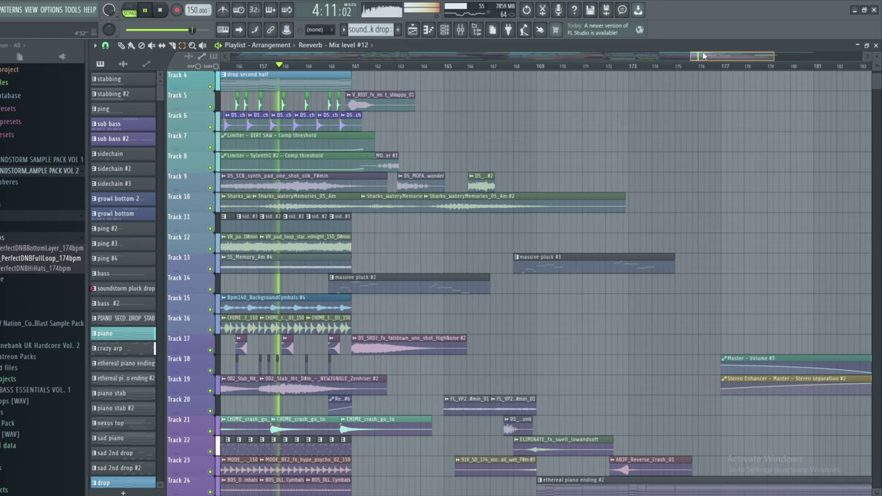
scroll(702, 178, up, 3)
scroll(700, 176, up, 1)
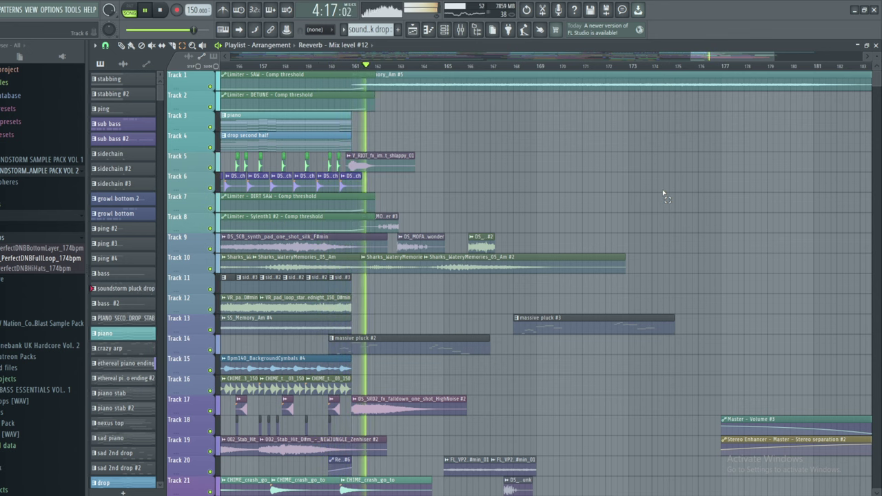
- Follow the playback through the outro, examining the ethereal piano ending, massive pluck and master volume automation clips around bars 161 to 185
scroll(665, 197, down, 6)
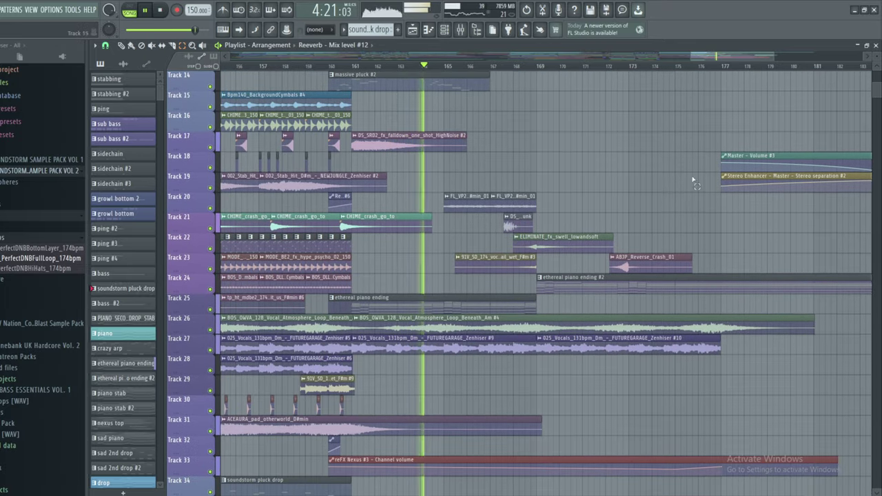
drag(725, 56, 743, 52)
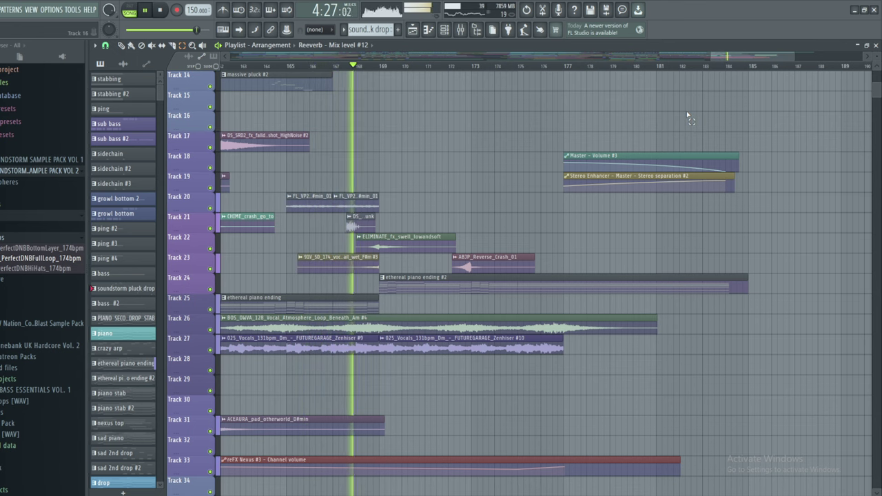
scroll(658, 138, up, 3)
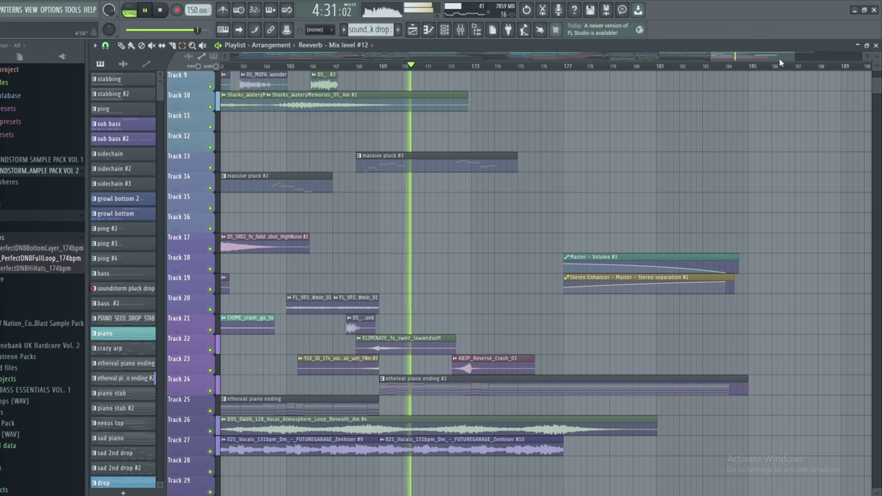
drag(787, 56, 756, 59)
scroll(754, 133, up, 2)
scroll(711, 114, down, 2)
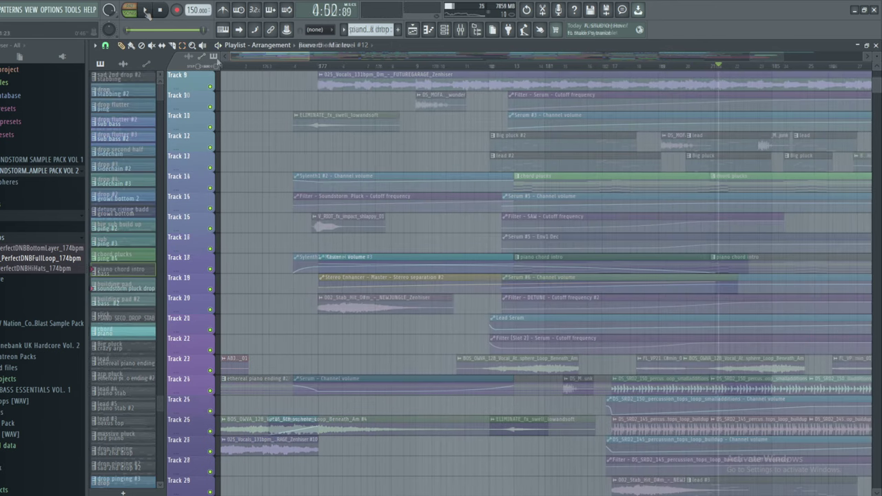
- Return to the start of the arrangement and examine the intro and first build-up around bars 1 to 51
scroll(286, 83, up, 4)
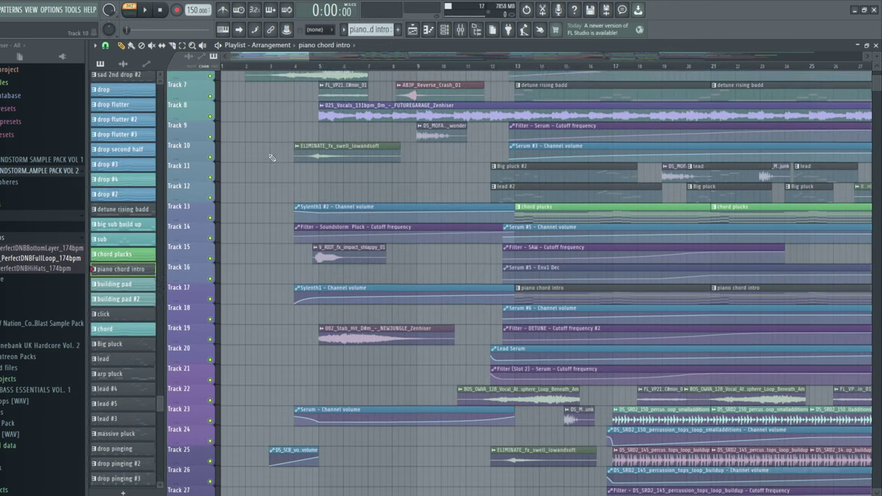
drag(312, 58, 412, 75)
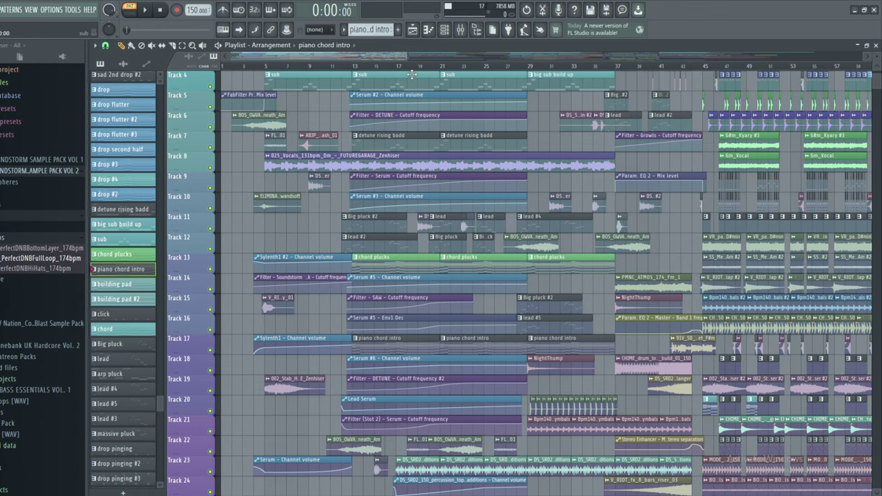
mouse_move(400, 58)
mouse_down()
mouse_move(419, 56)
mouse_move(404, 62)
mouse_up()
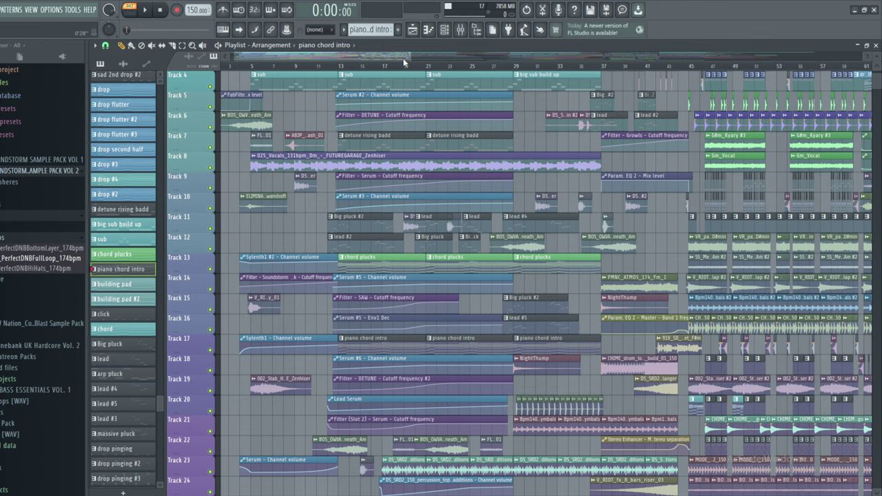
drag(377, 56, 395, 40)
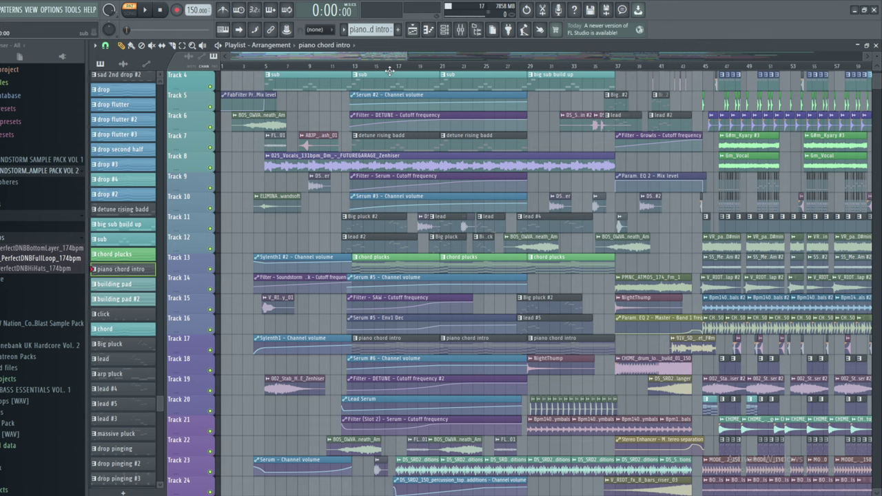
mouse_move(392, 61)
mouse_down()
mouse_move(404, 59)
mouse_move(388, 60)
mouse_up()
scroll(307, 131, up, 1)
scroll(307, 130, up, 2)
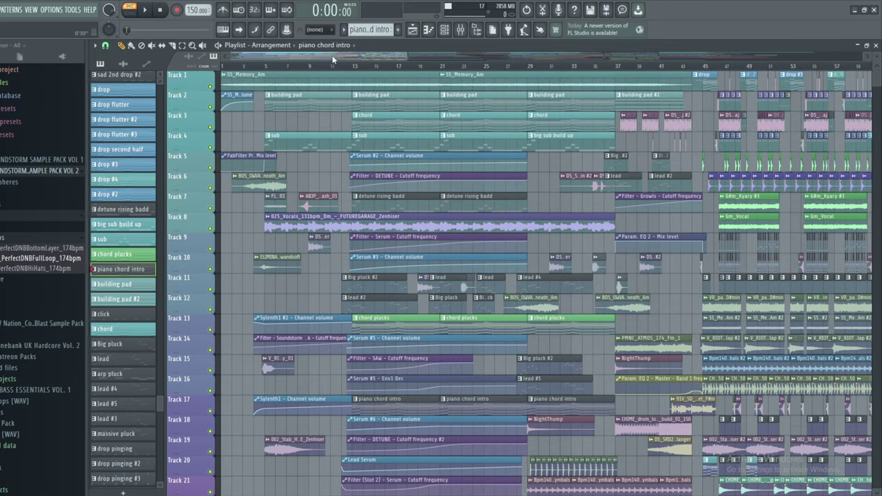
drag(408, 55, 290, 61)
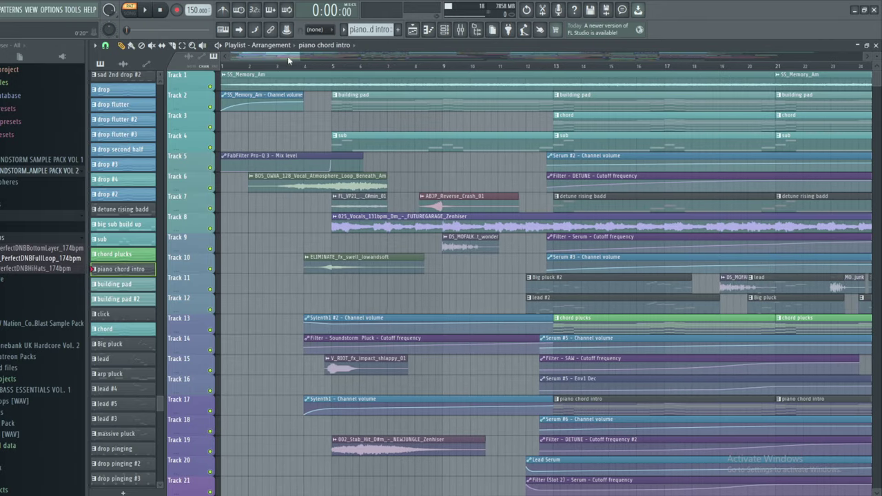
- Browse the Soundstorm Sample Pack Vol 1 folder for the SS_Memory_Am sample
click(63, 172)
click(58, 160)
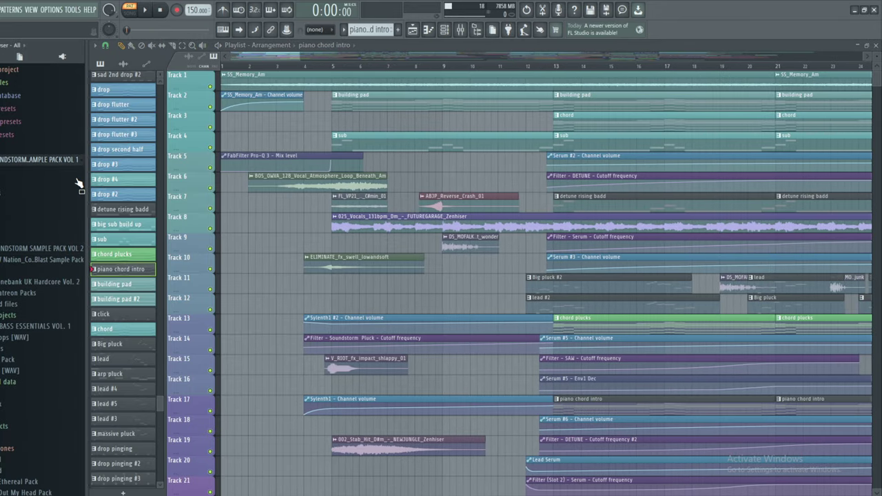
scroll(16, 177, down, 4)
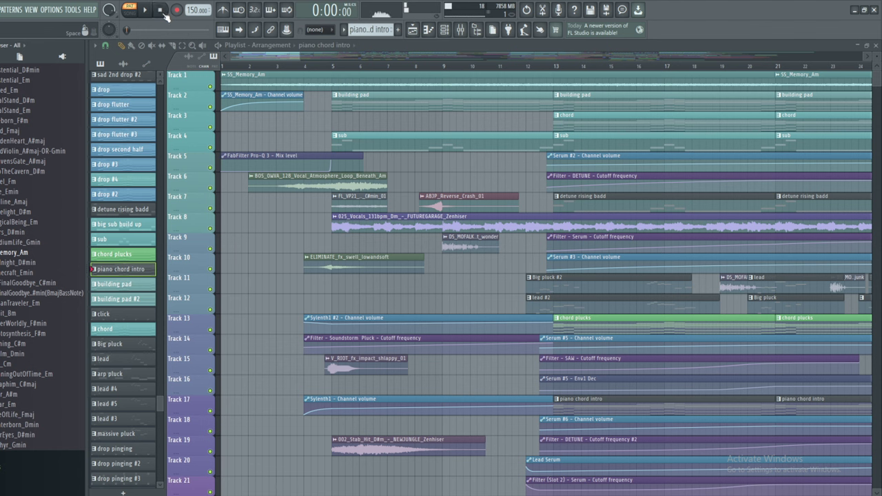
- Preview the SS_Memory_Am clip on Track 1 and inspect its channel settings
click(228, 77)
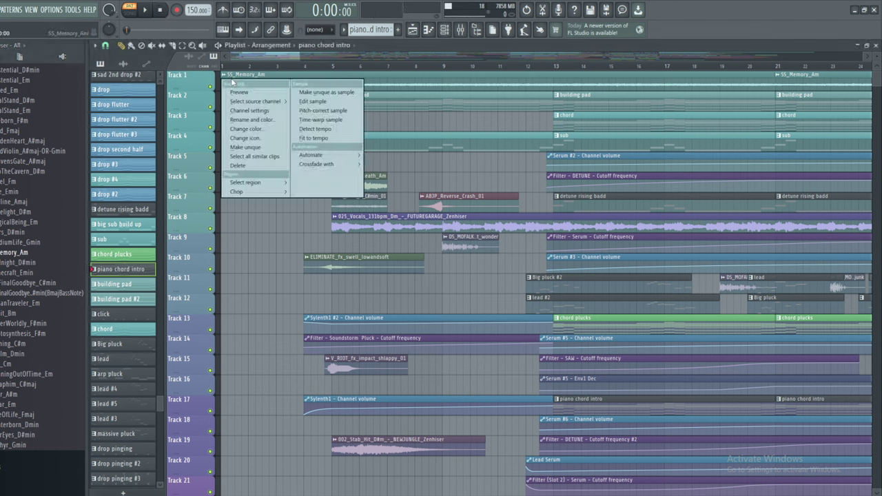
click(239, 92)
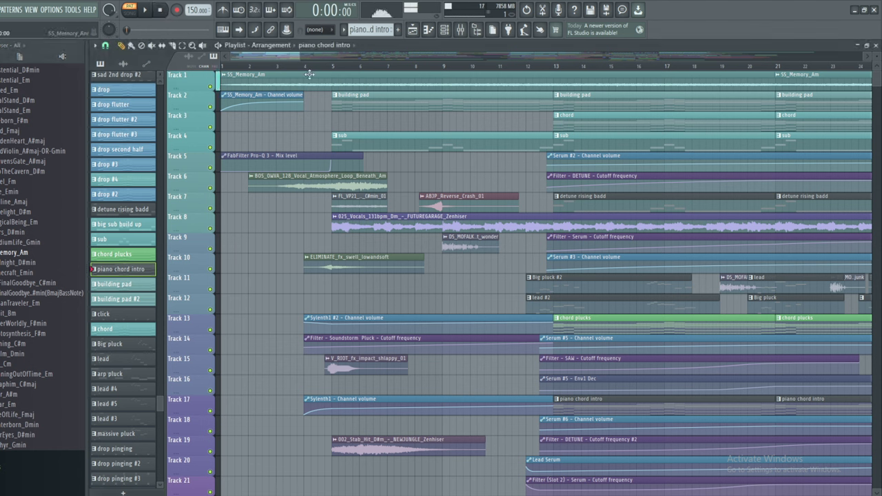
click(229, 76)
click(241, 112)
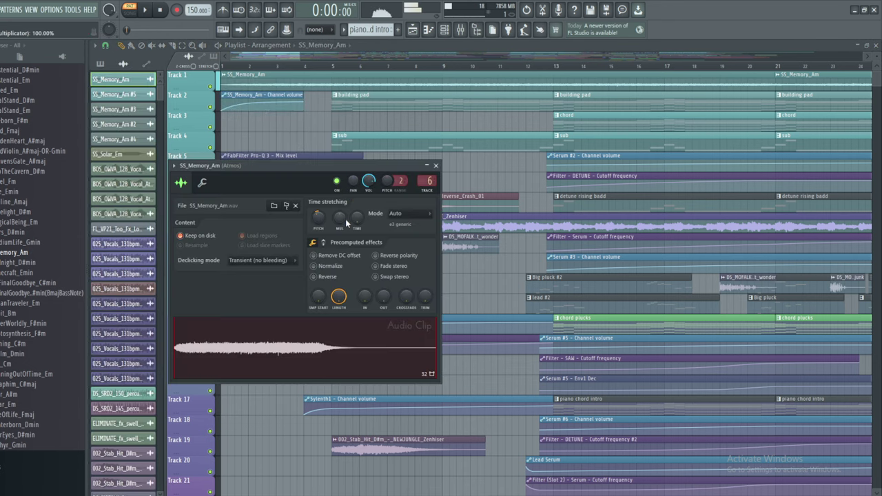
key(Escape)
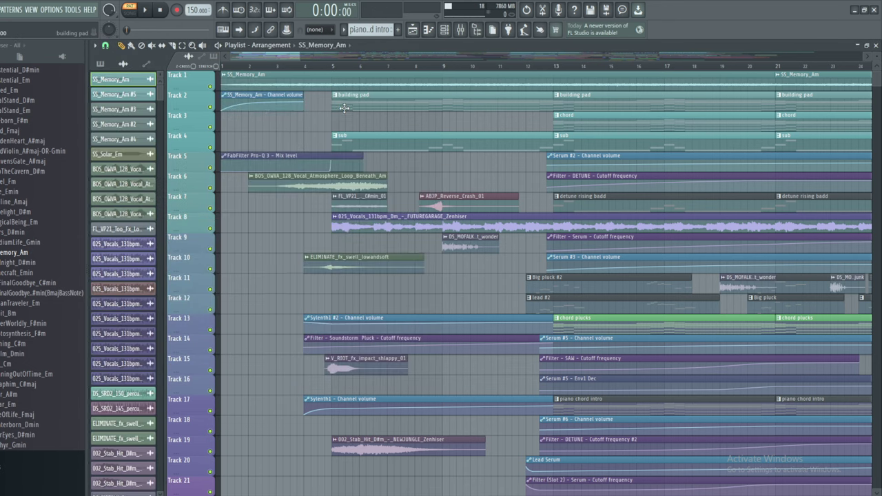
- Play the building pad pattern from Track 2 and inspect the OTT and FabFilter Pro-Q 3 effects on its DETUNE mixer channel
click(337, 67)
click(338, 98)
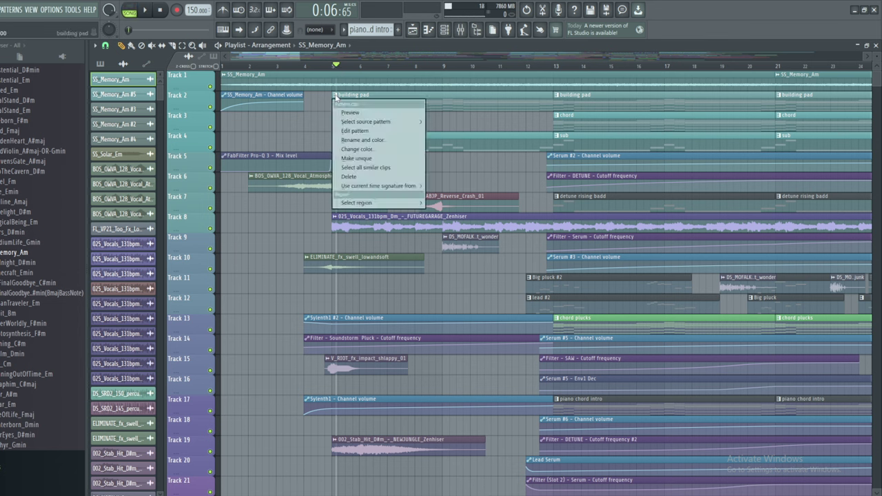
click(345, 111)
key(space)
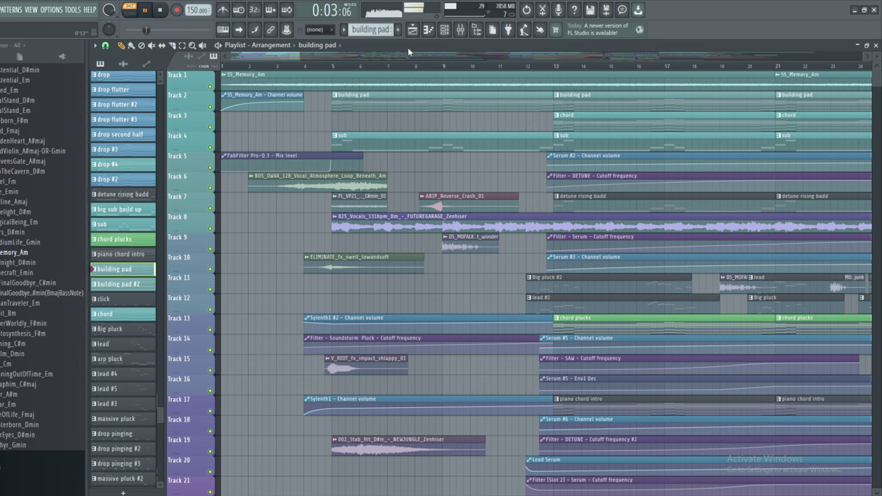
click(458, 32)
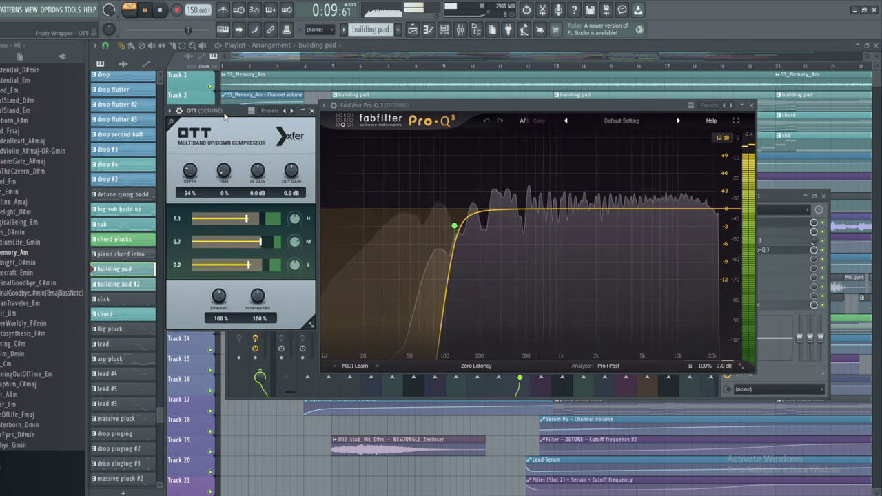
drag(225, 117, 219, 118)
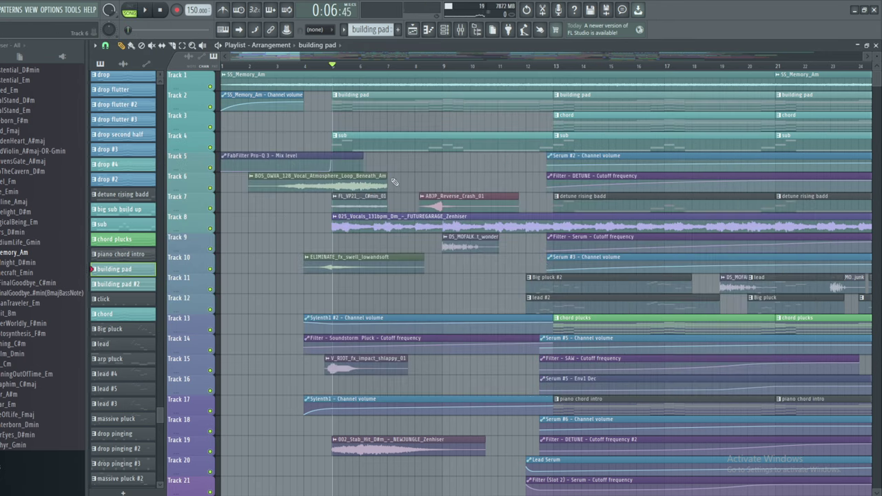
- Preview the intro's ELIMINATE_fx_swell_lowandsoft, V_RIOT_fx_impact_shlappy_01 and FL_VP21 effect clips on Tracks 10, 15 and 7
right_click(310, 263)
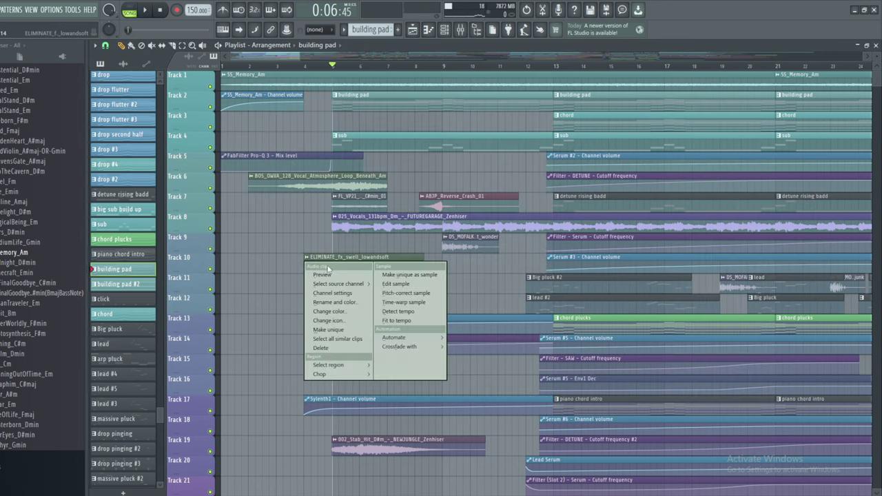
click(336, 275)
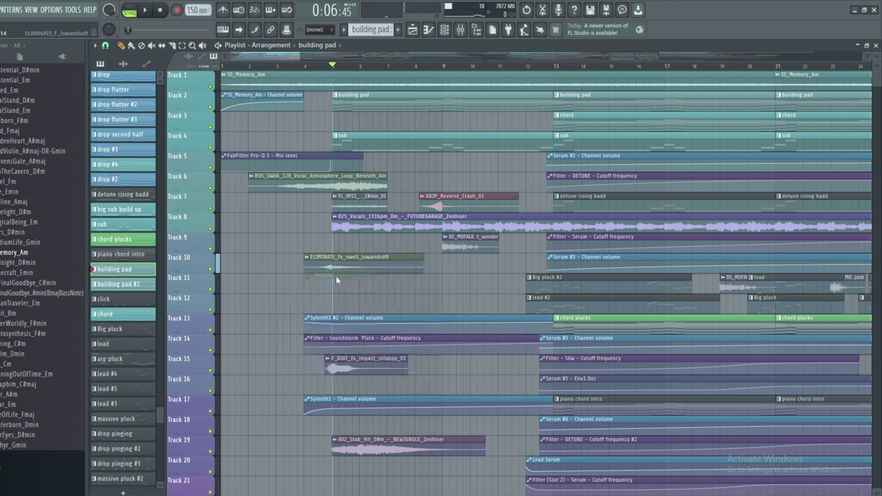
right_click(331, 366)
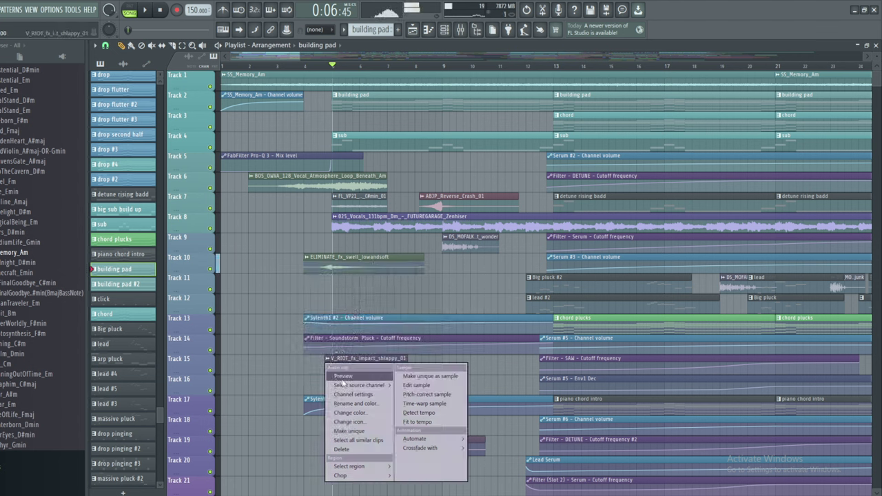
click(342, 377)
right_click(337, 199)
click(341, 204)
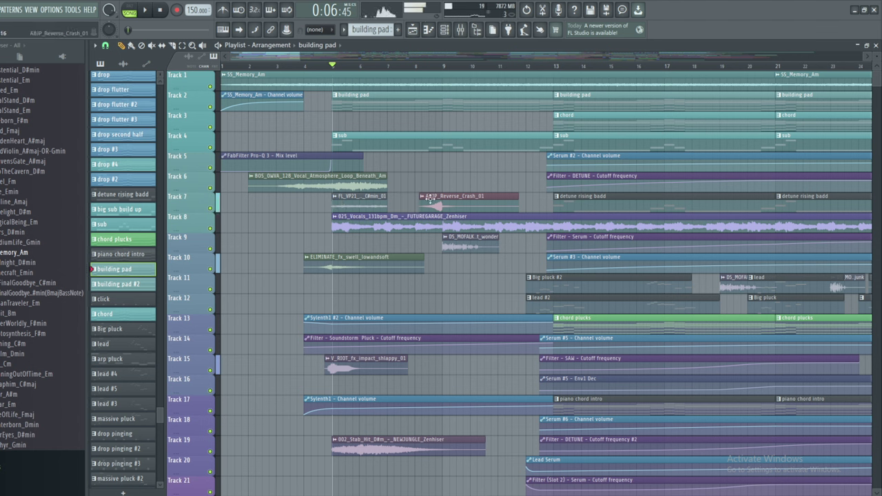
key(space)
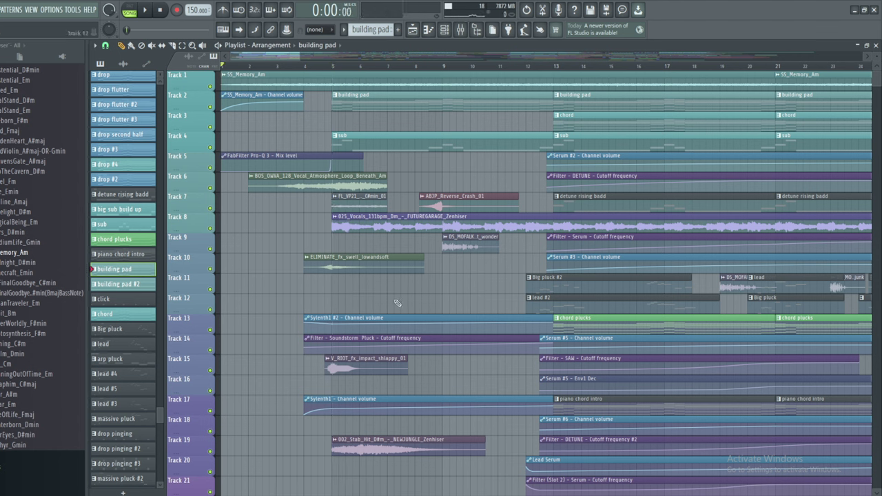
scroll(397, 186, down, 6)
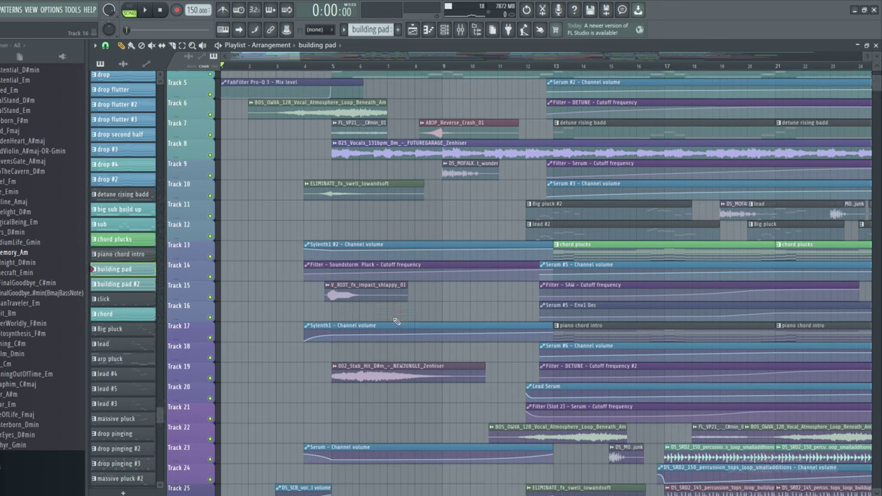
- Play the intro in song mode from about bar 4 and follow its layers across the playlist tracks into the next section
scroll(365, 277, up, 5)
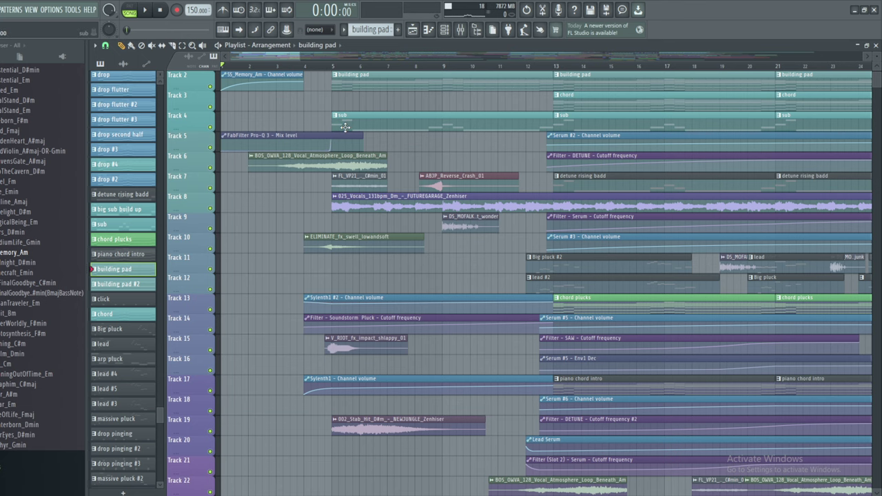
scroll(357, 166, up, 1)
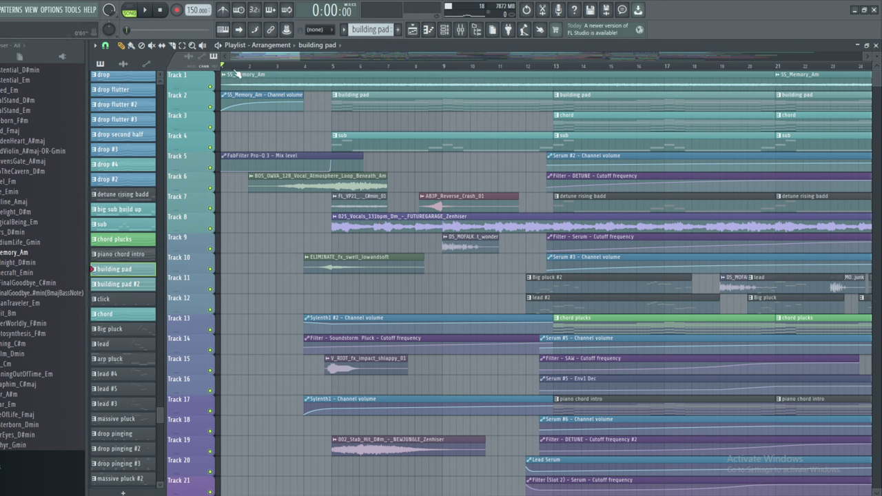
click(146, 11)
click(308, 66)
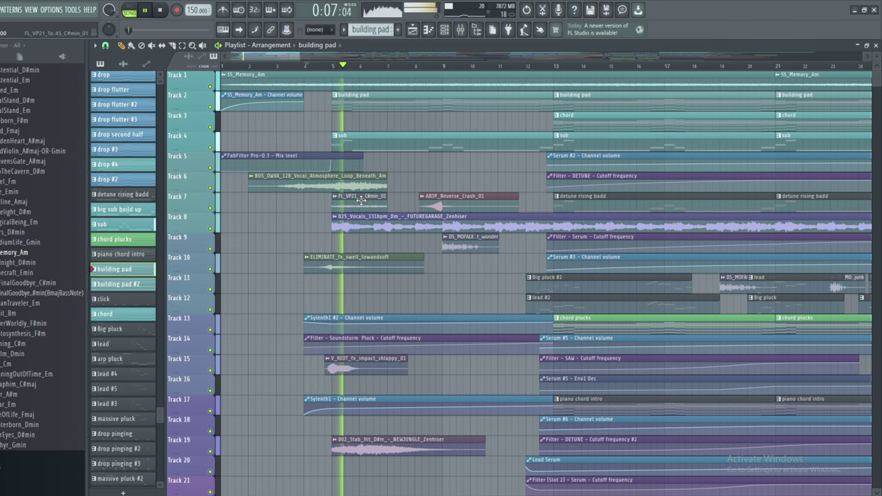
scroll(363, 225, down, 2)
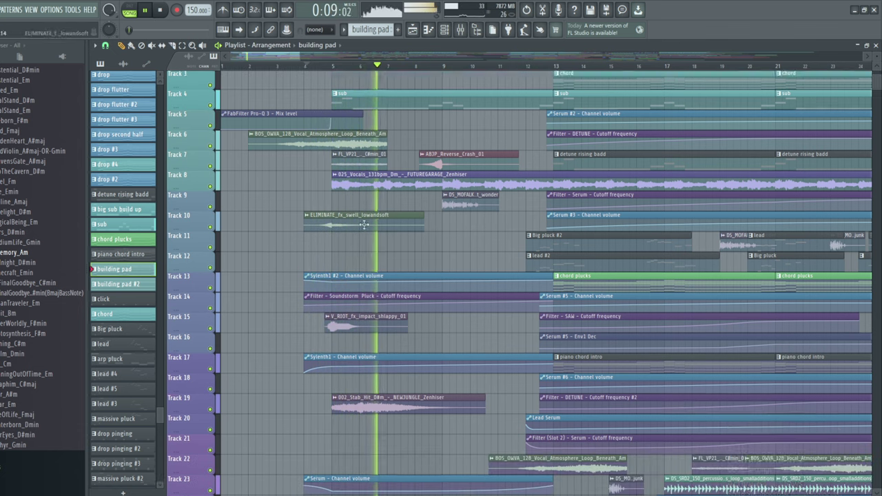
scroll(364, 225, down, 10)
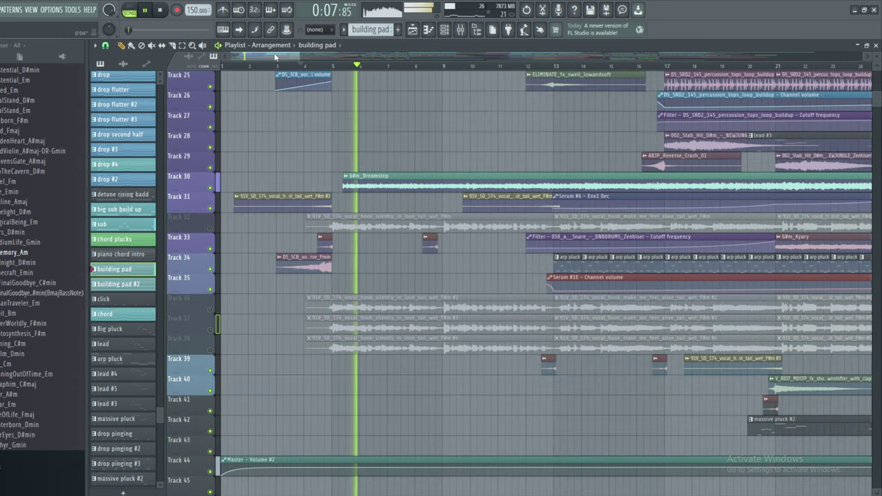
drag(277, 57, 297, 58)
scroll(328, 159, up, 8)
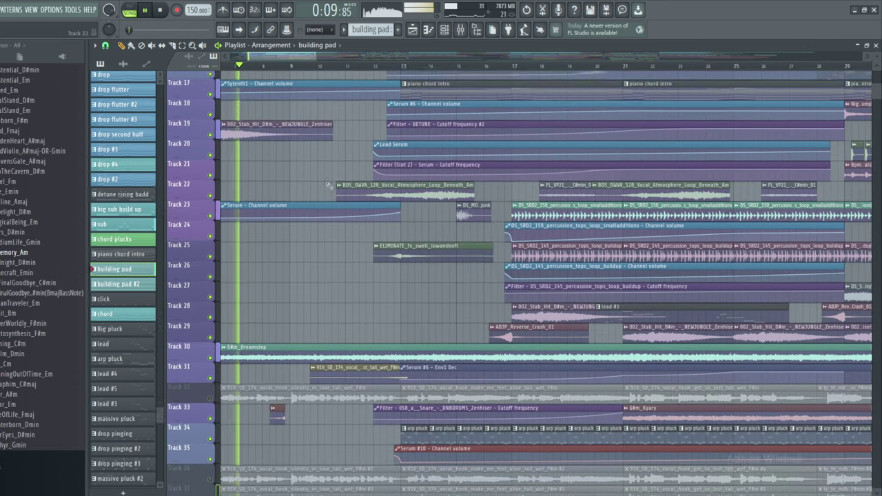
scroll(329, 186, up, 6)
scroll(333, 163, up, 2)
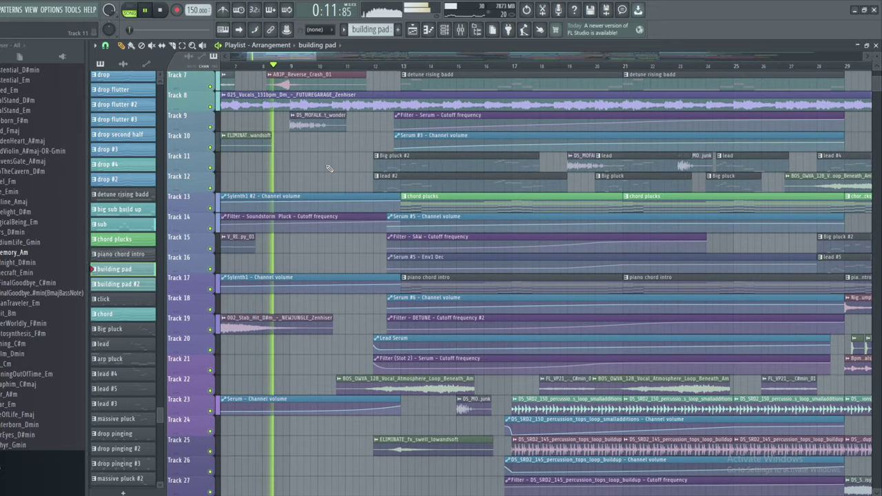
scroll(352, 181, up, 1)
scroll(353, 180, up, 4)
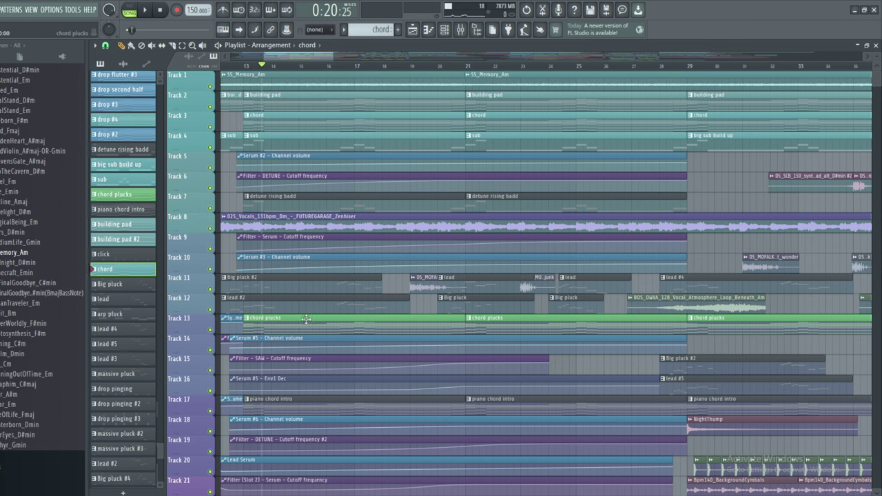
- Preview the piano chord intro pattern on Track 17, and return playback to song mode
click(247, 400)
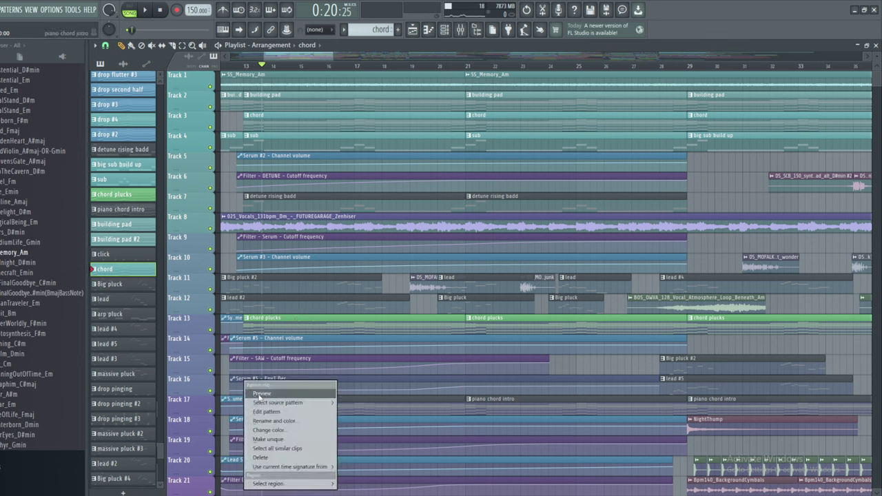
click(261, 398)
key(space)
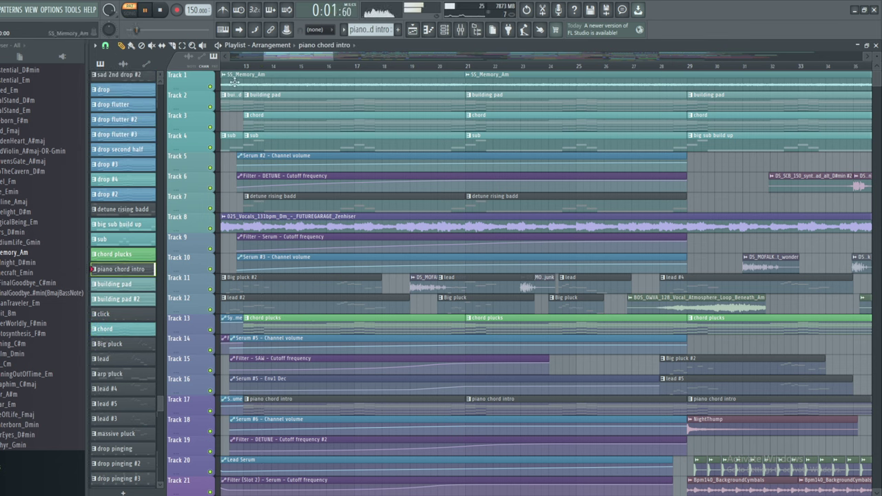
key(space)
key(l)
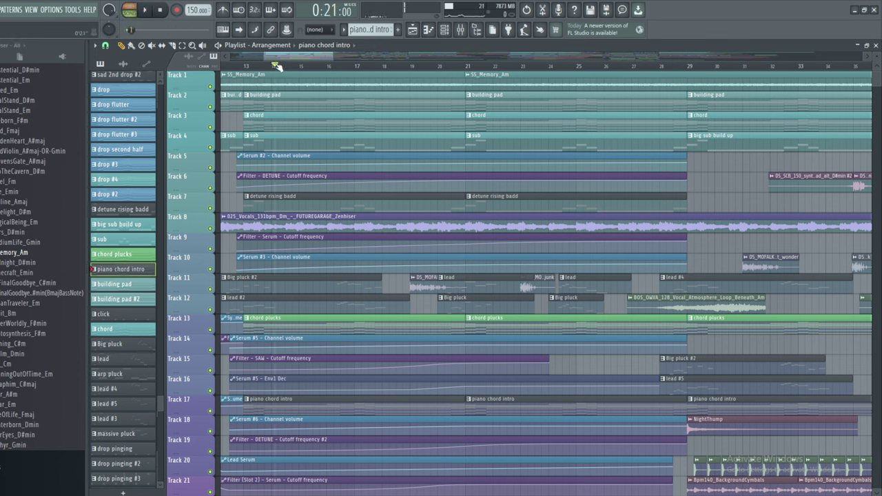
- Preview the chord pattern on Track 3 from bar 13, and stop playback
click(249, 119)
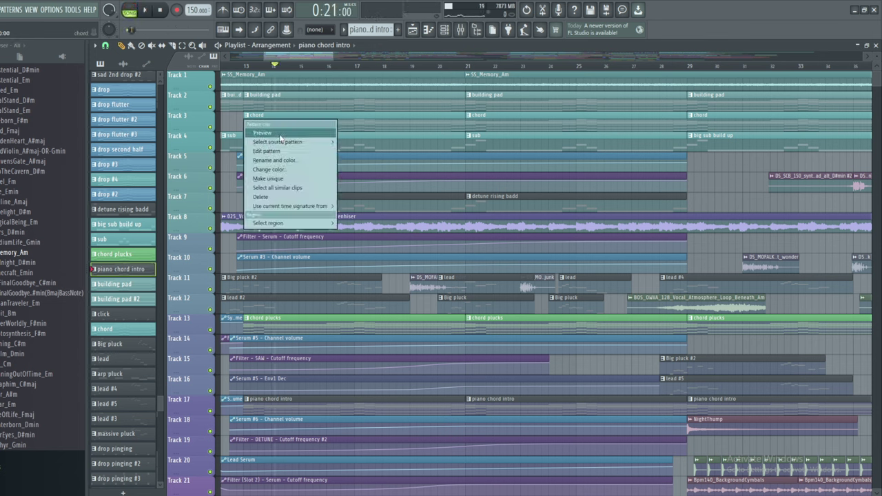
click(279, 134)
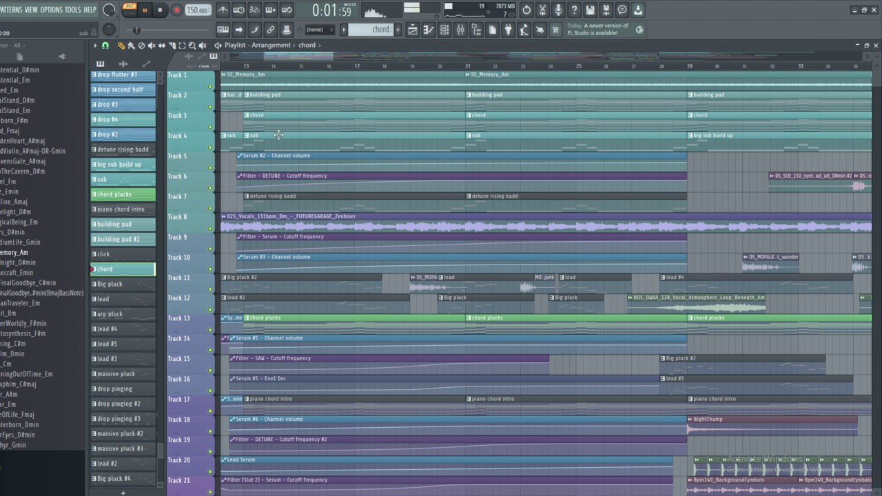
click(166, 12)
click(279, 68)
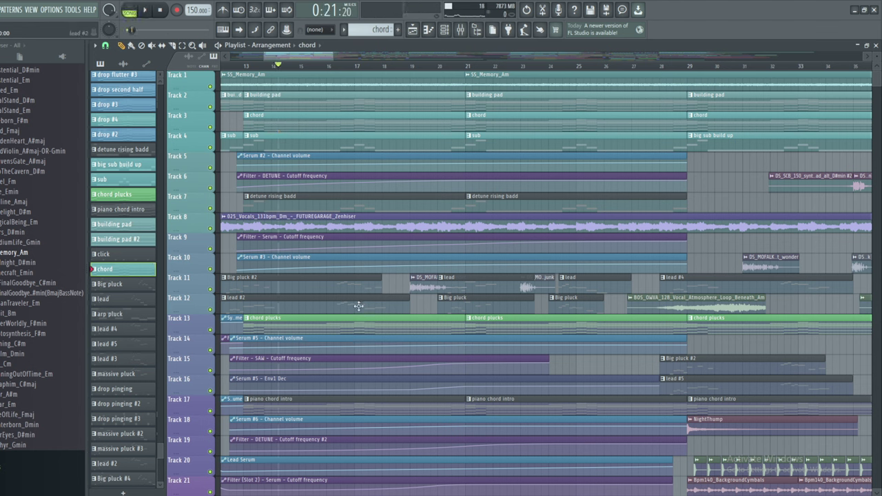
- Open the chord plucks pattern from Track 13 in the piano roll and locate its Serum channels in the channel rack
double_click(255, 328)
click(129, 9)
click(444, 30)
click(342, 188)
click(341, 199)
scroll(427, 296, down, 10)
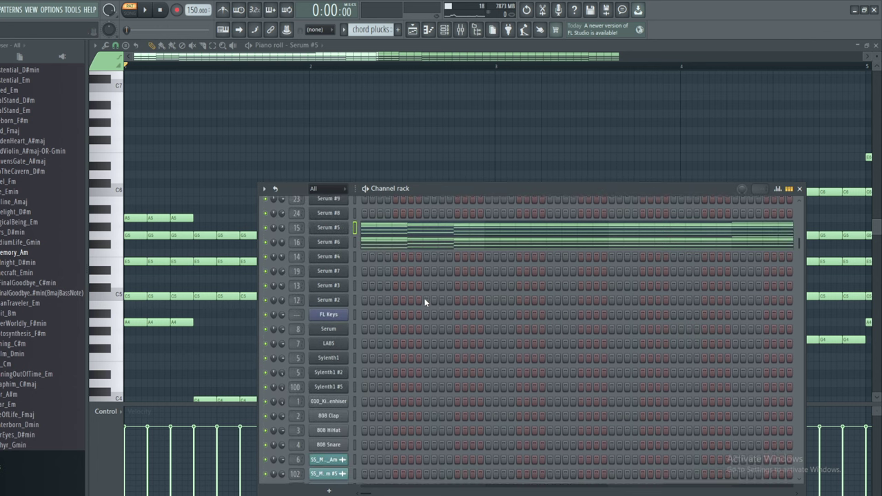
- Inspect the Serum #5 (SAW) and Serum #6 (DETUNE) synth settings behind the chord plucks, and return to the playlist
click(334, 285)
drag(341, 69, 276, 74)
drag(571, 187, 586, 177)
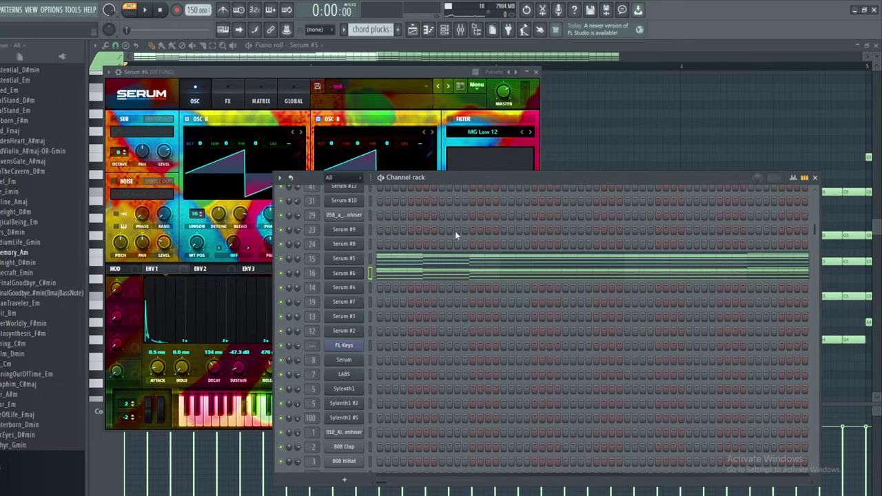
click(348, 261)
drag(352, 55, 581, 91)
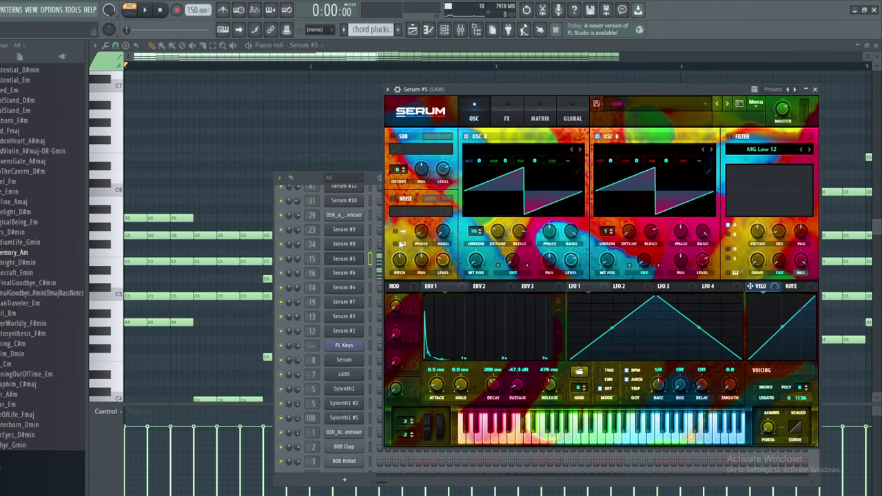
click(343, 274)
drag(403, 72, 394, 95)
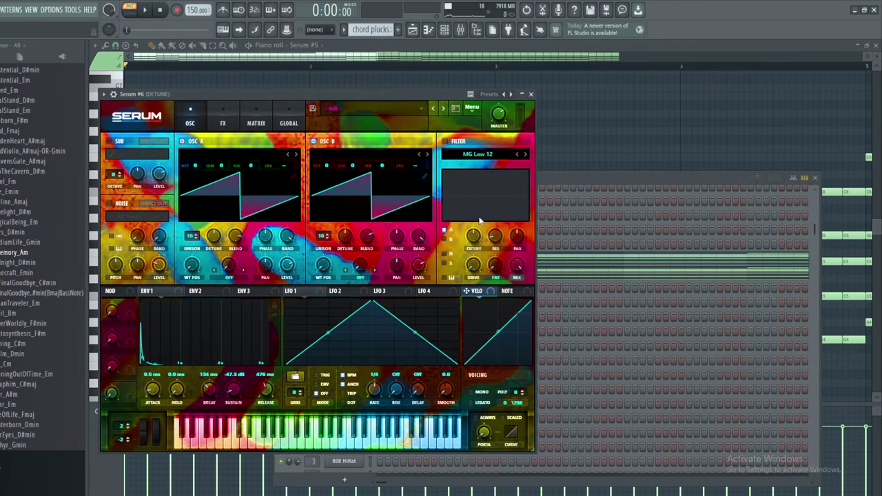
click(415, 32)
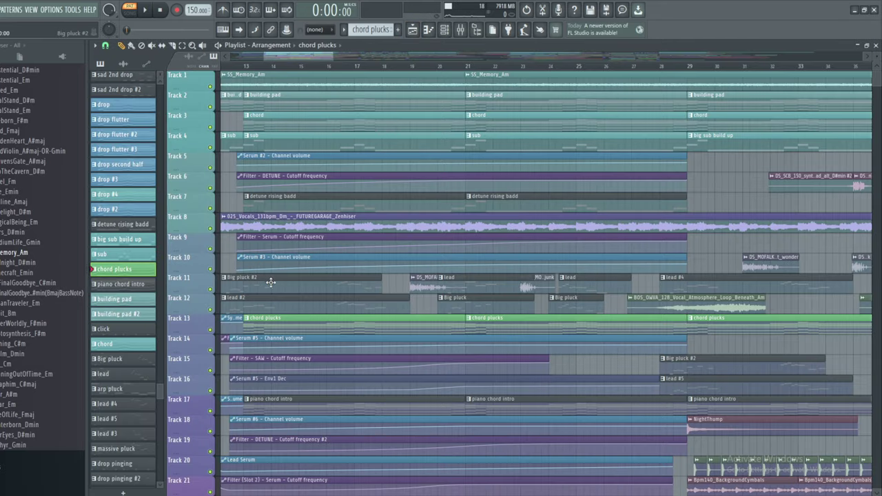
- Preview the chord plucks pattern while checking its DETUNE and SAW channels in the mixer, and stop playback
key(space)
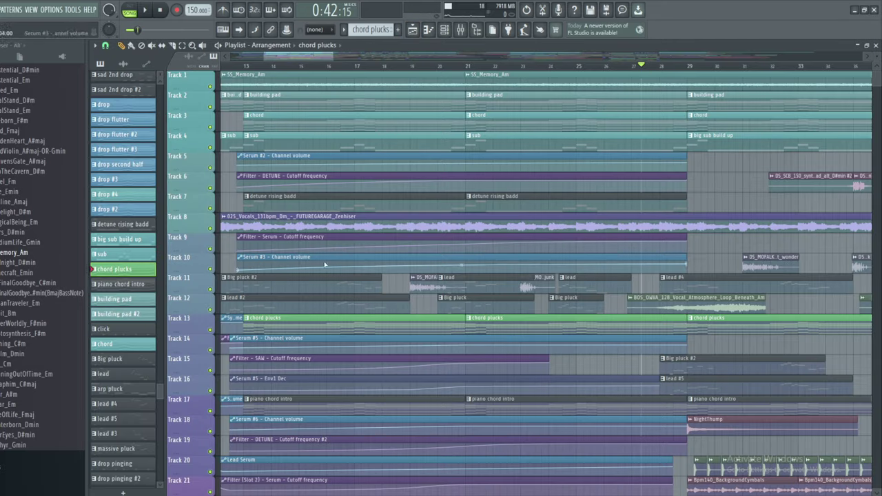
click(246, 319)
click(257, 338)
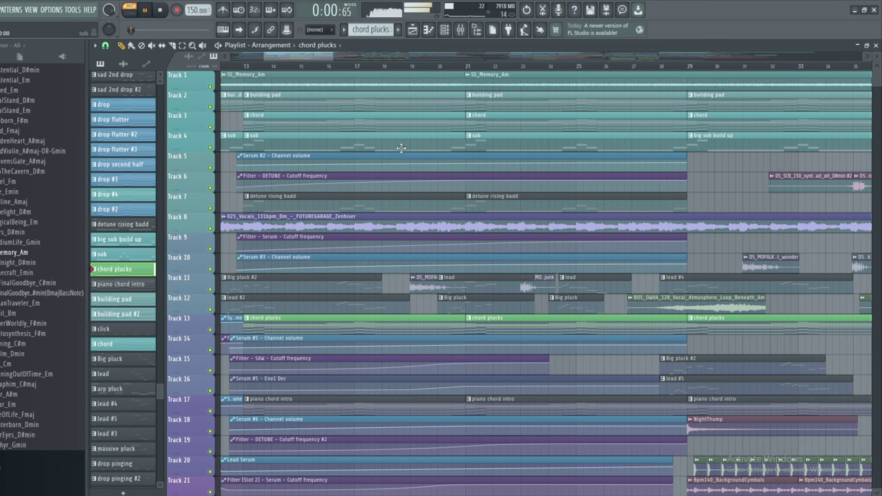
click(444, 30)
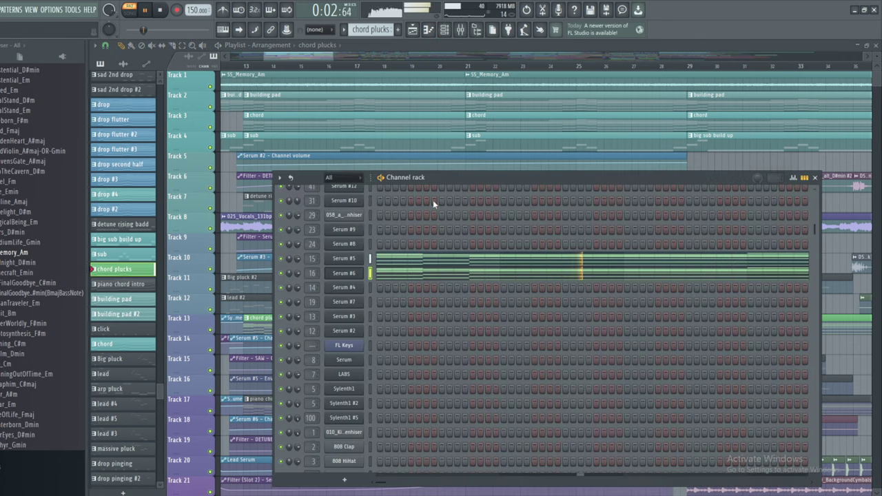
click(462, 33)
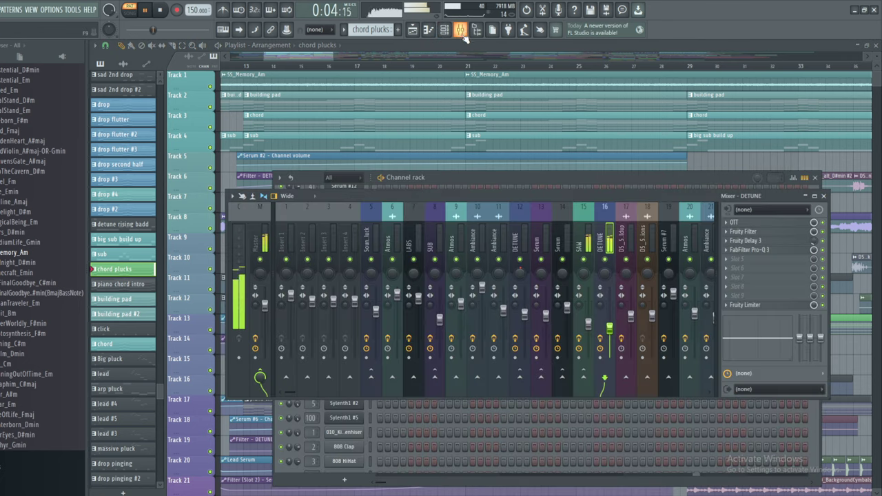
click(585, 239)
click(255, 47)
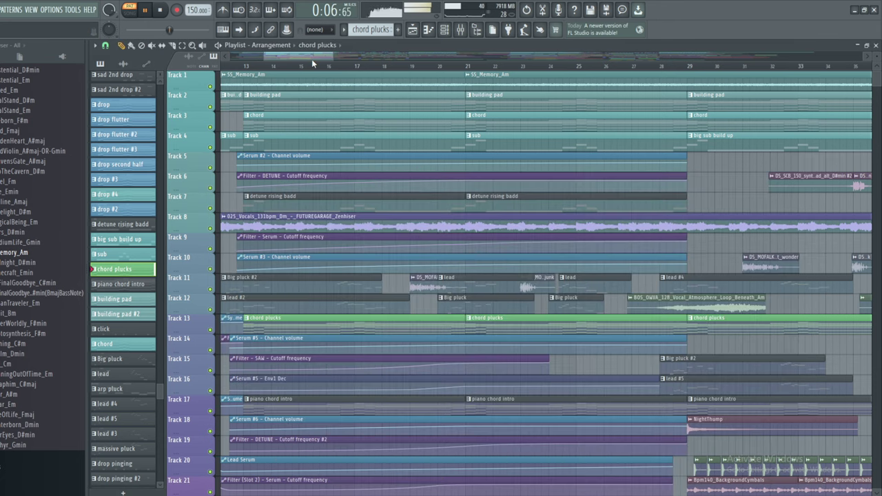
click(161, 10)
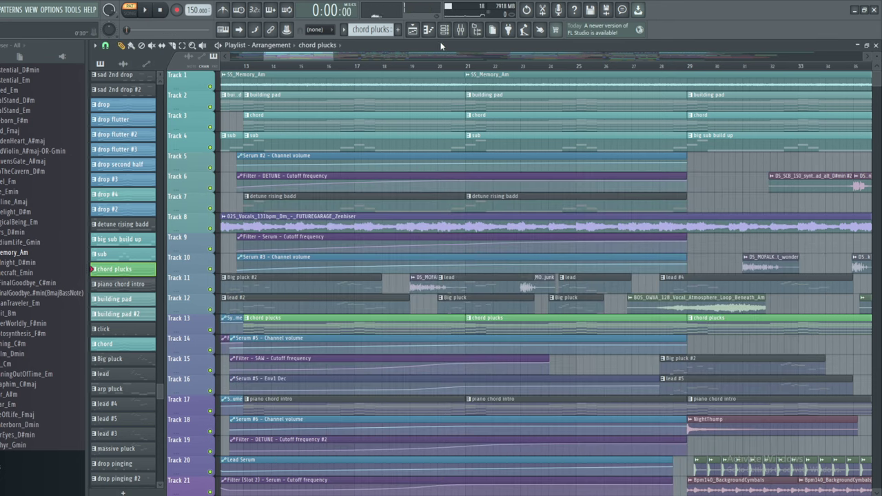
- Compare the effect chains on the SAW and DETUNE mixer channels used by the chord plucks
click(452, 31)
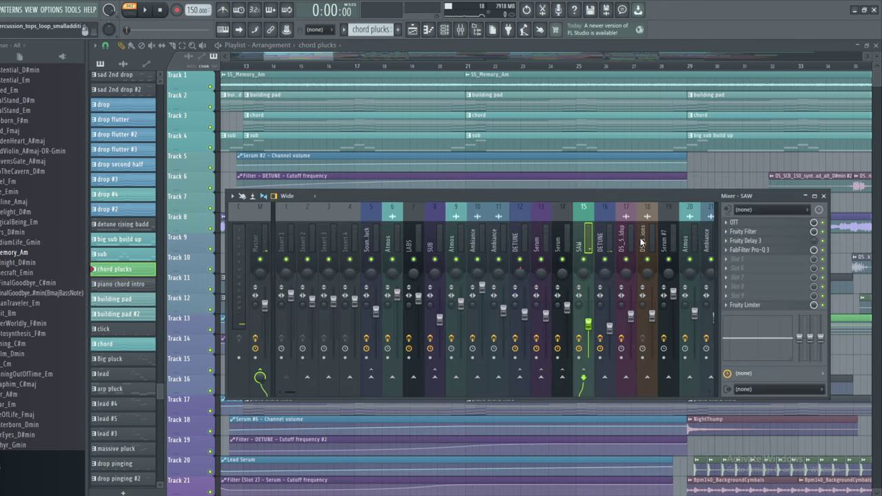
click(320, 60)
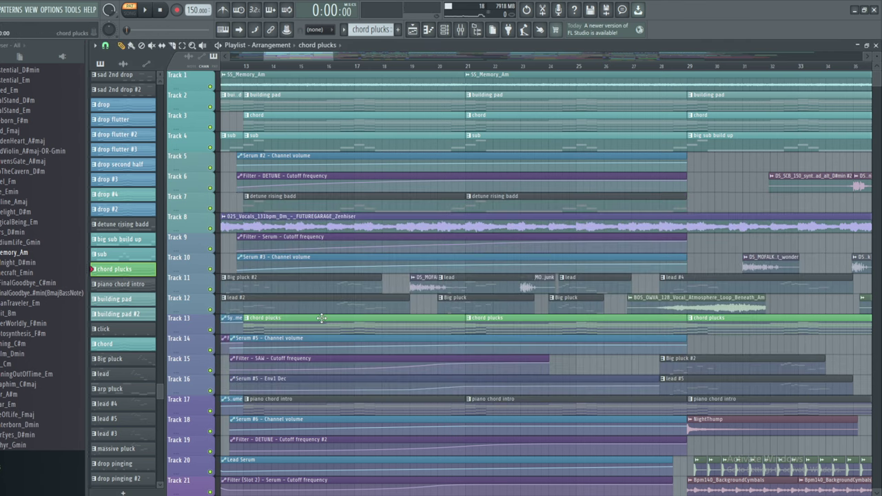
click(461, 30)
click(607, 245)
click(582, 244)
click(305, 58)
- Preview the chord plucks clip on Track 13 once more, and stop it
click(270, 66)
right_click(250, 321)
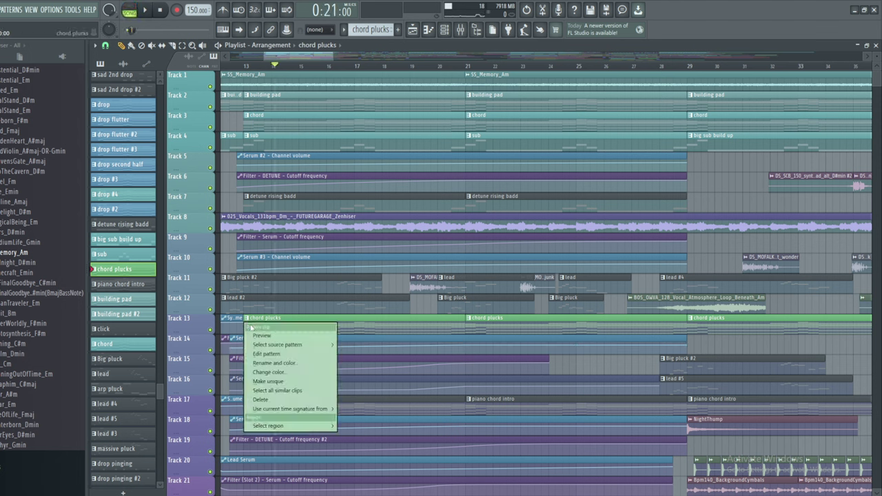
click(255, 336)
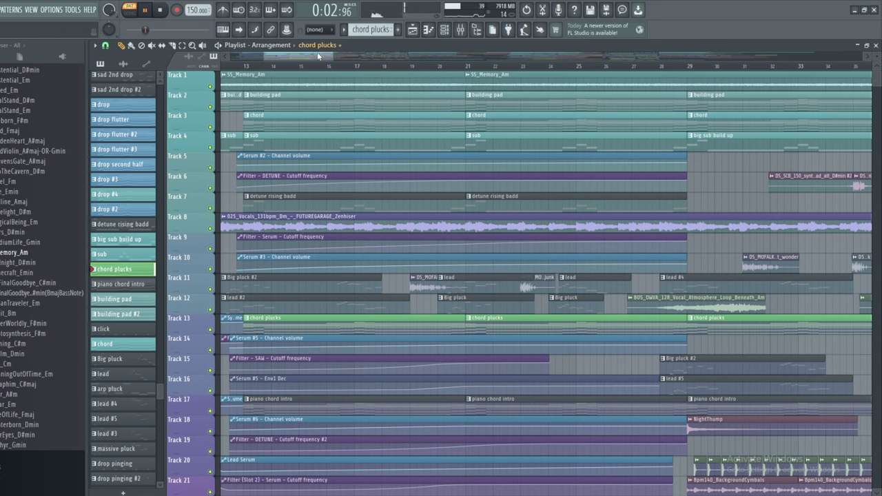
key(space)
- Preview the DS_SRD2_145_percussion_tops_loop_buildup clip at bar 17 on Track 25
scroll(295, 370, down, 4)
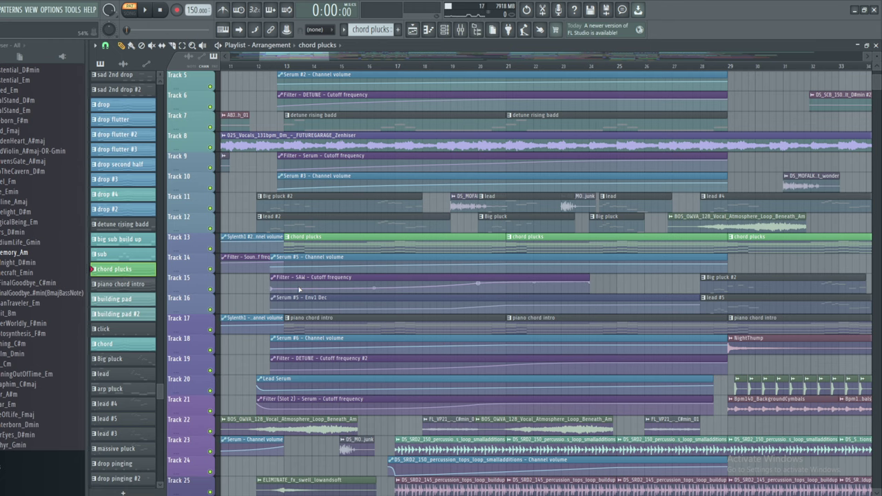
scroll(299, 289, down, 3)
scroll(420, 303, down, 4)
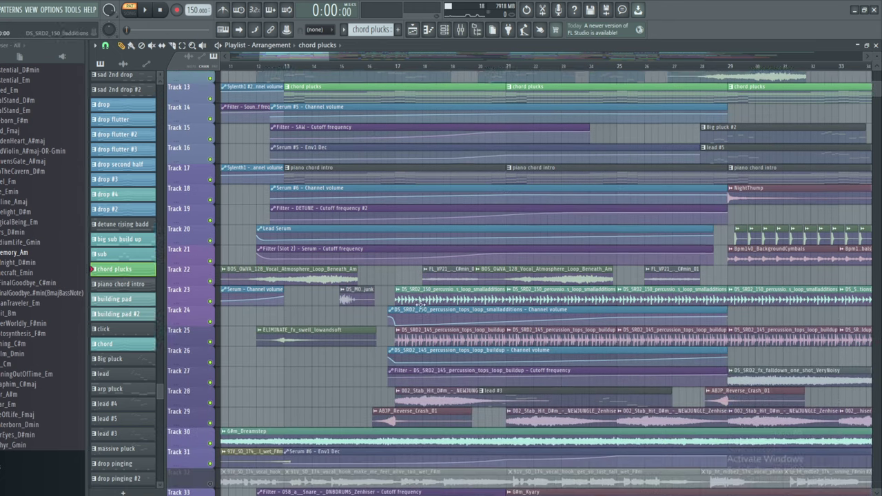
scroll(420, 302, down, 1)
scroll(427, 296, down, 2)
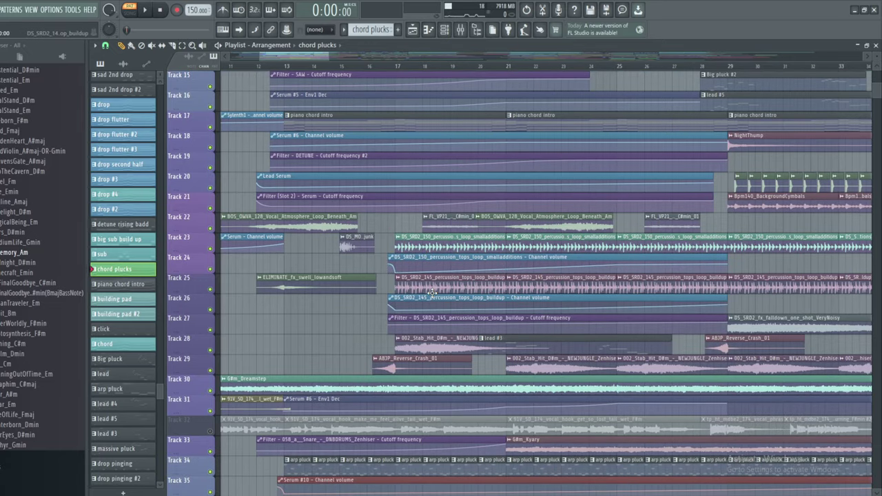
click(399, 280)
click(411, 294)
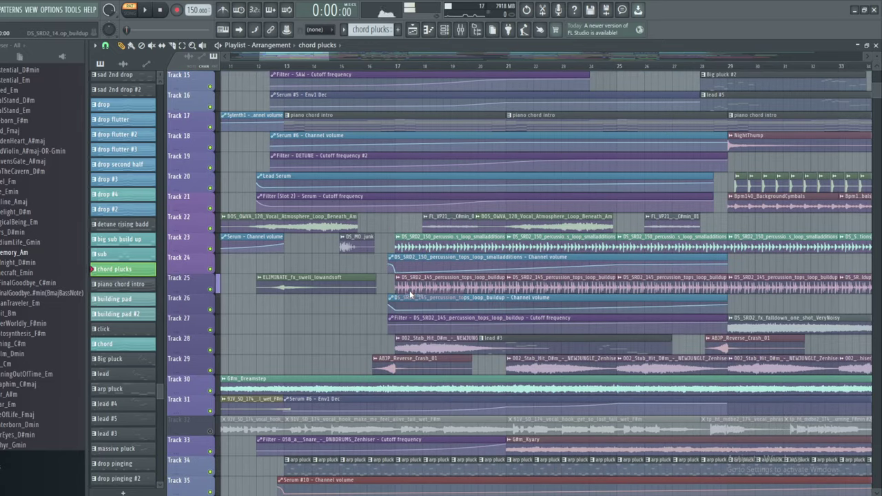
- Preview the DS_SRD2_150_percussion_tops_loop_smalladditions clip on Track 23, and bring the layers on Tracks 22 to 42 into view
click(402, 244)
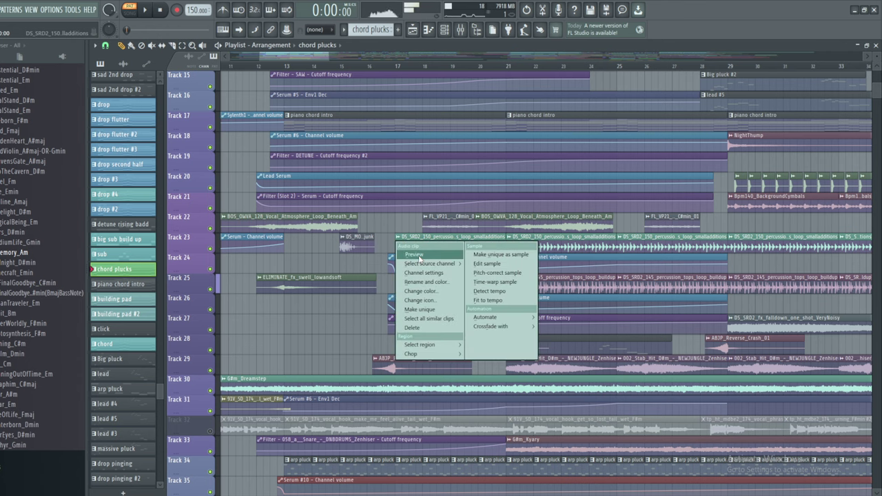
click(417, 265)
click(399, 238)
click(410, 256)
scroll(341, 321, down, 1)
scroll(341, 321, down, 6)
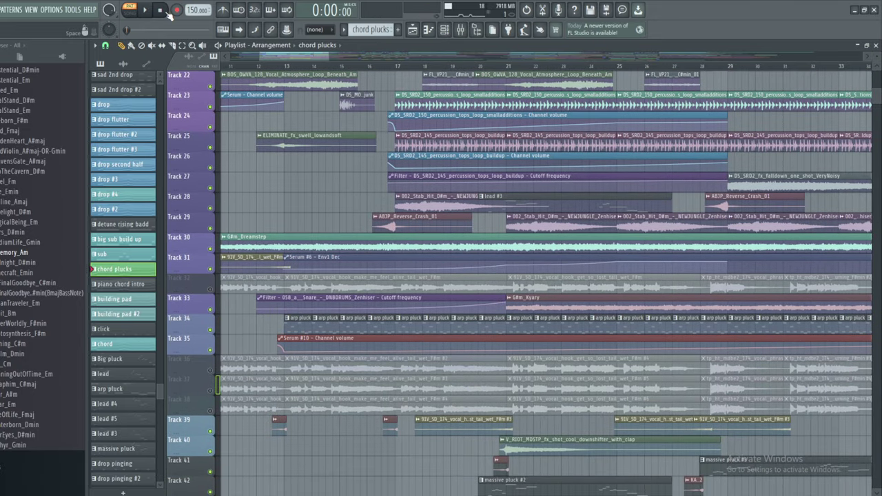
- Preview the arp pluck clip at bar 13 on Track 34, and stop it
scroll(392, 319, down, 1)
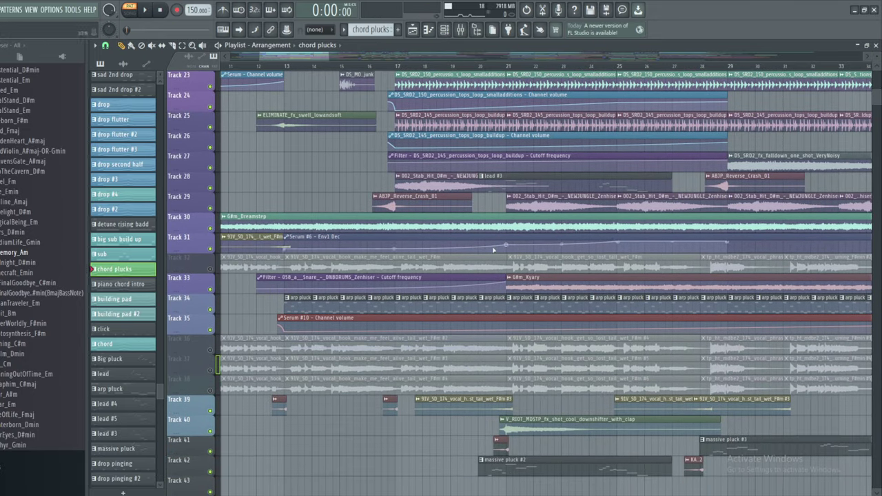
click(289, 301)
click(324, 323)
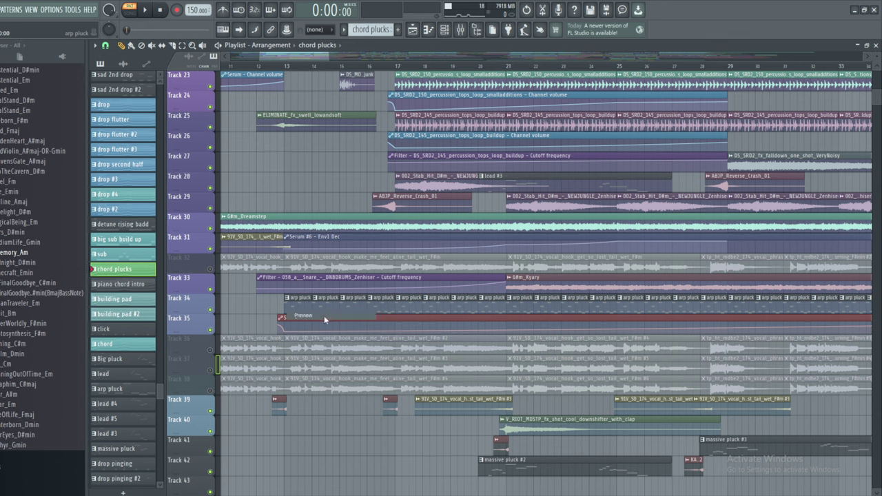
key(space)
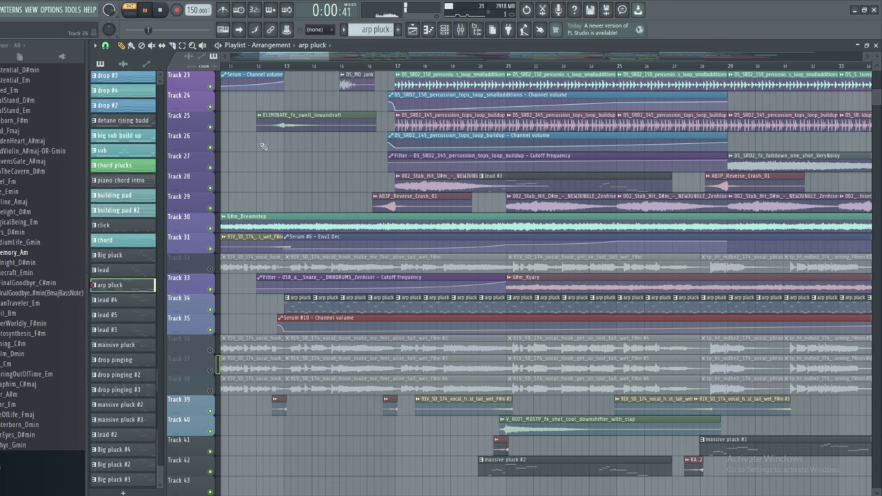
click(158, 13)
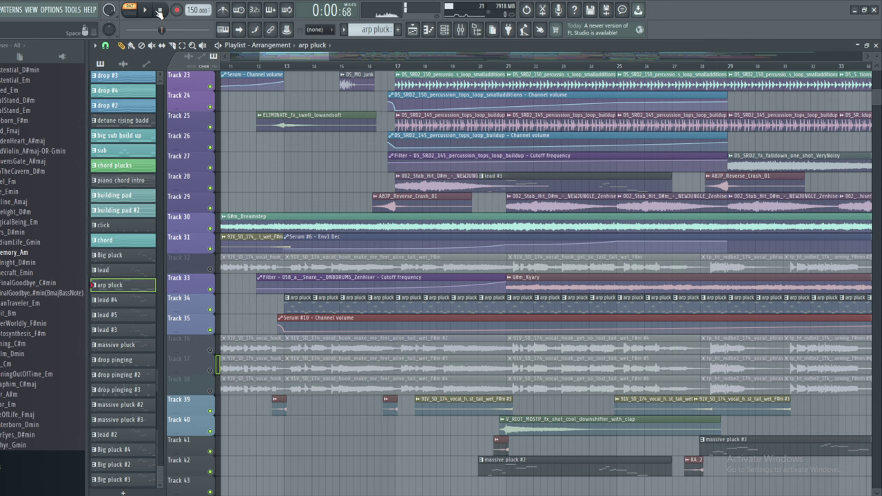
- Preview the detune rising badd clip at bar 13 on Track 7
scroll(420, 204, down, 3)
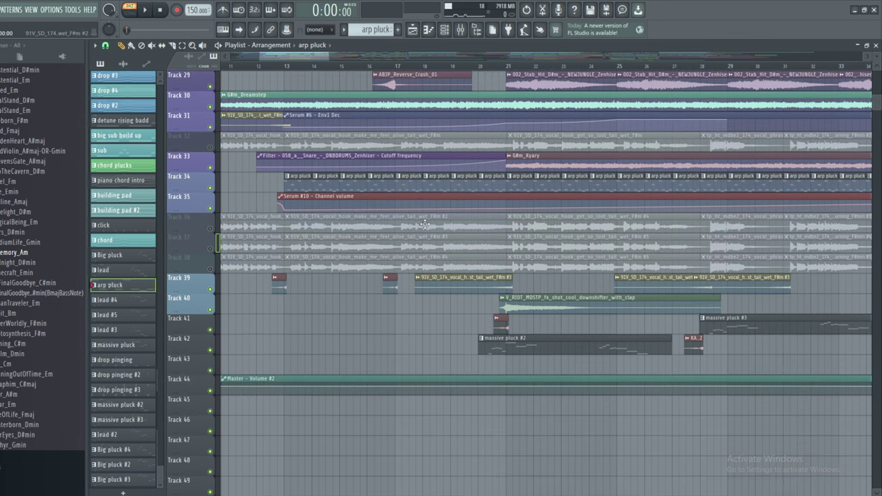
scroll(420, 207, up, 6)
scroll(331, 250, up, 6)
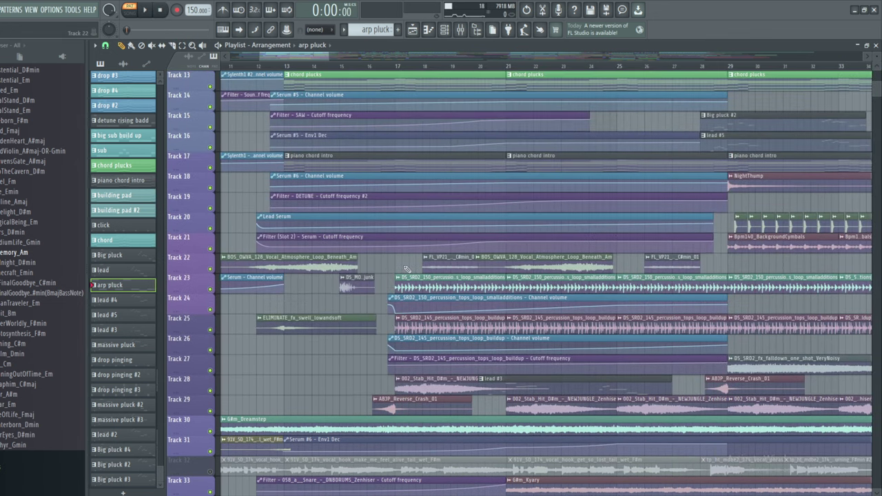
scroll(255, 207, up, 3)
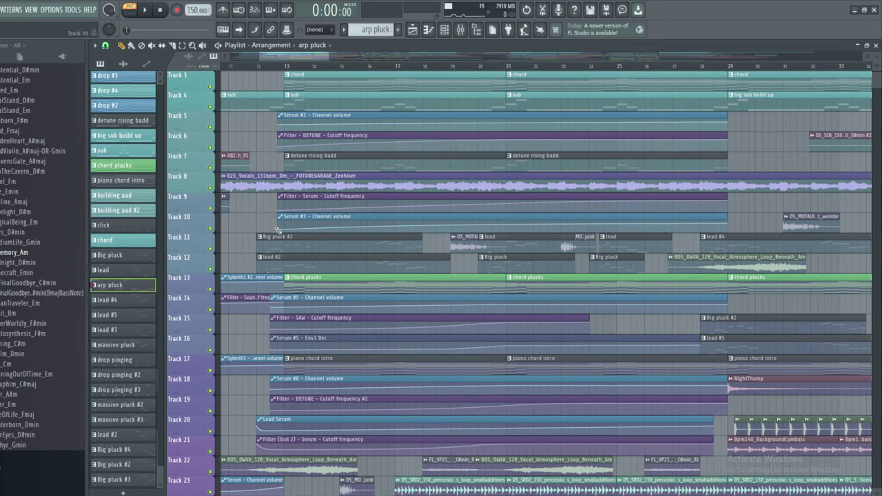
scroll(257, 237, up, 1)
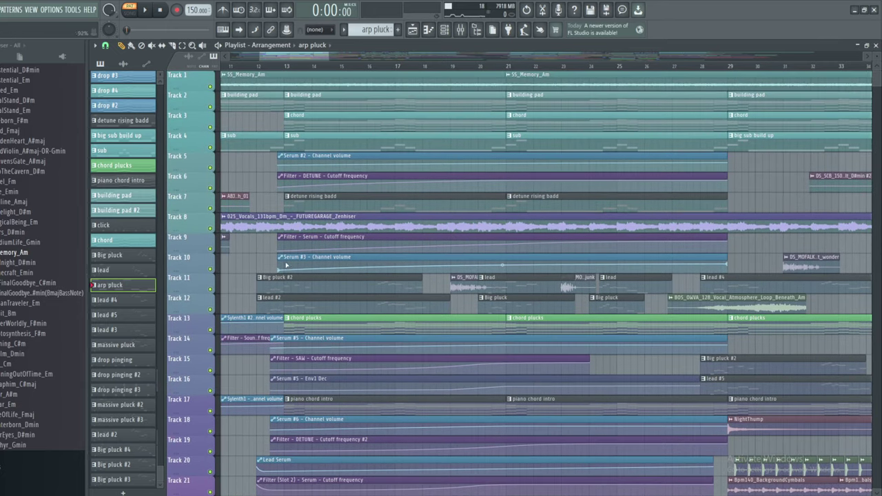
click(289, 197)
click(306, 217)
- Open the Serum #3 channel behind the detune rising badd pattern and examine its OTT and FabFilter Pro-Q 3 effects
click(446, 29)
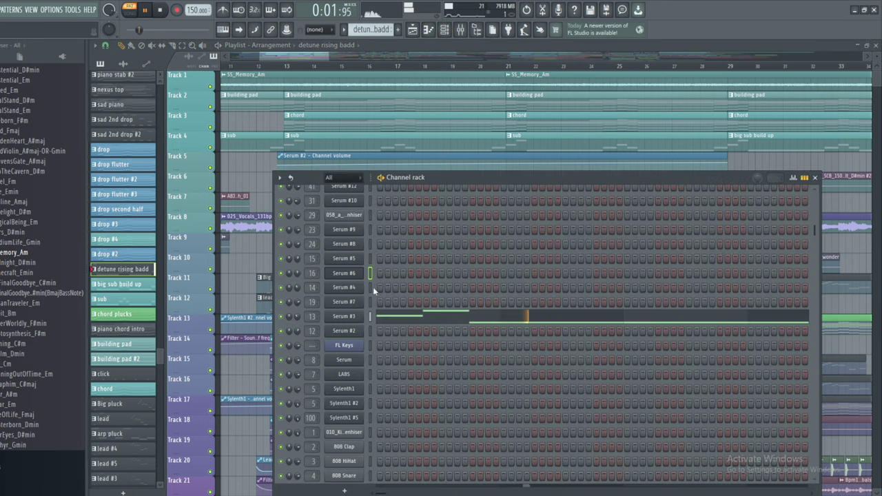
click(348, 317)
drag(372, 134, 457, 84)
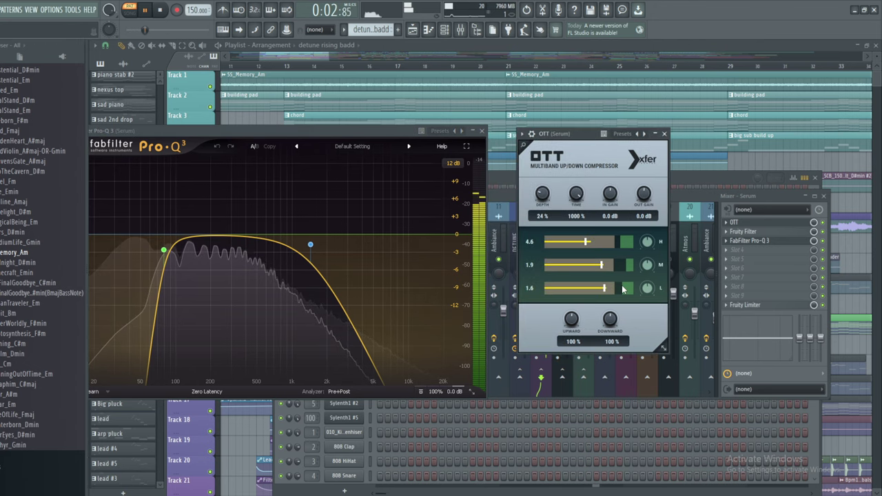
mouse_move(163, 260)
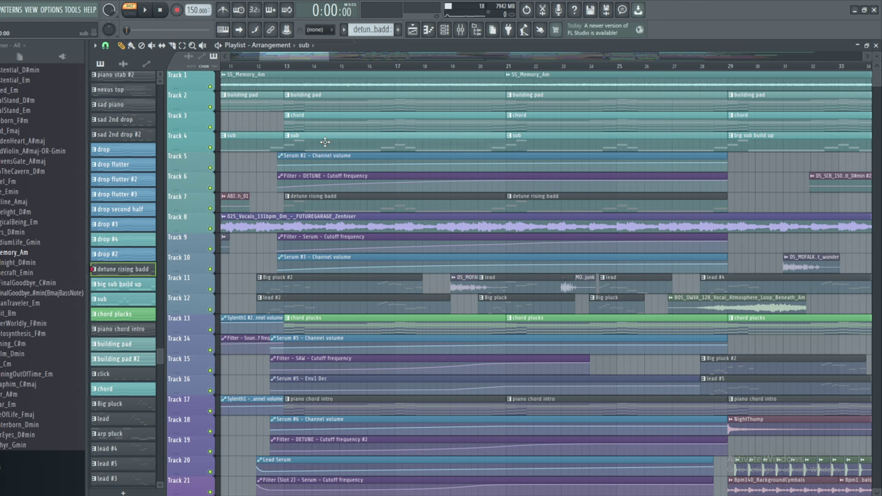
- Open the Serum instrument that plays the sub pattern, together with its SUB mixer channel
click(444, 29)
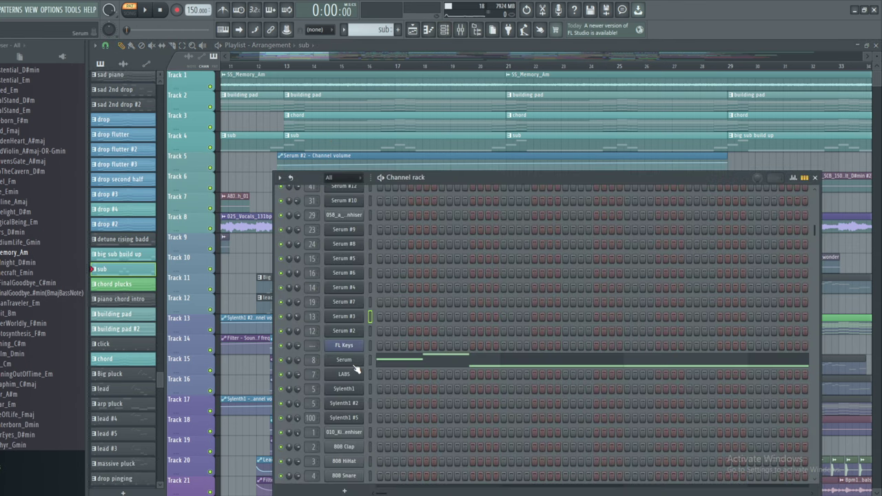
click(350, 361)
drag(379, 88, 408, 90)
click(460, 29)
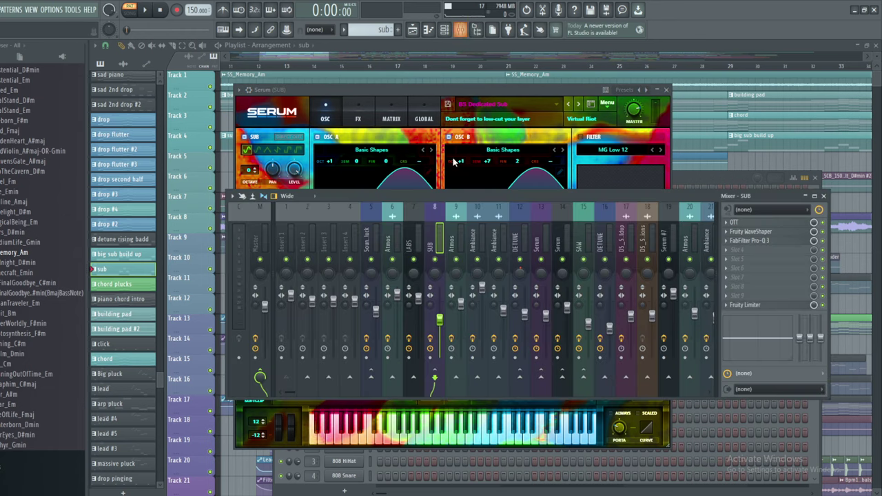
- Open the OTT, Fruity WaveShaper and FabFilter Pro-Q 3 effects on the SUB mixer channel
click(735, 223)
click(751, 232)
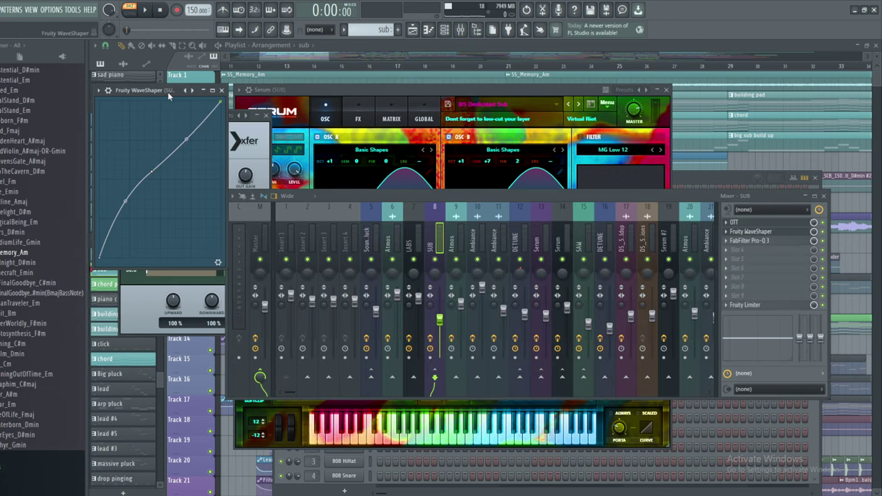
drag(170, 92, 375, 100)
click(173, 100)
click(757, 242)
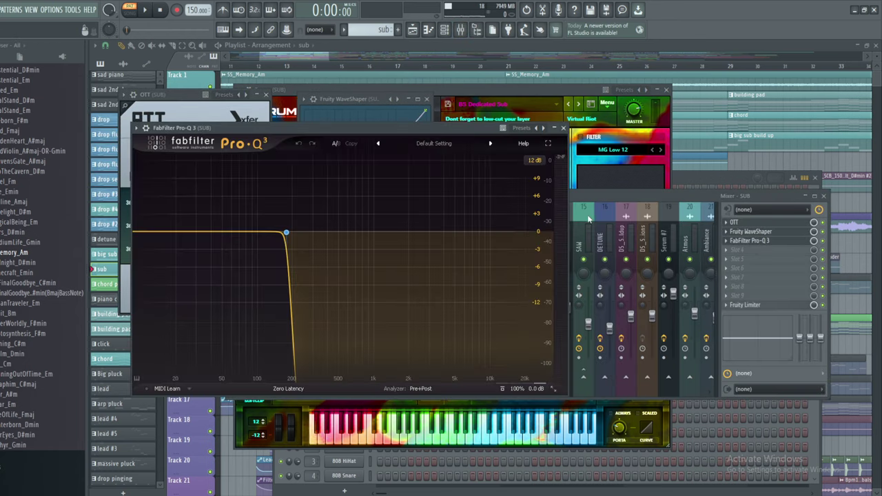
- Arrange the SUB effect windows side by side to examine the Pro-Q 3 high cut, the OTT settings and the Serum patch
drag(290, 129, 549, 123)
drag(338, 98, 323, 101)
drag(492, 123, 536, 95)
mouse_move(589, 198)
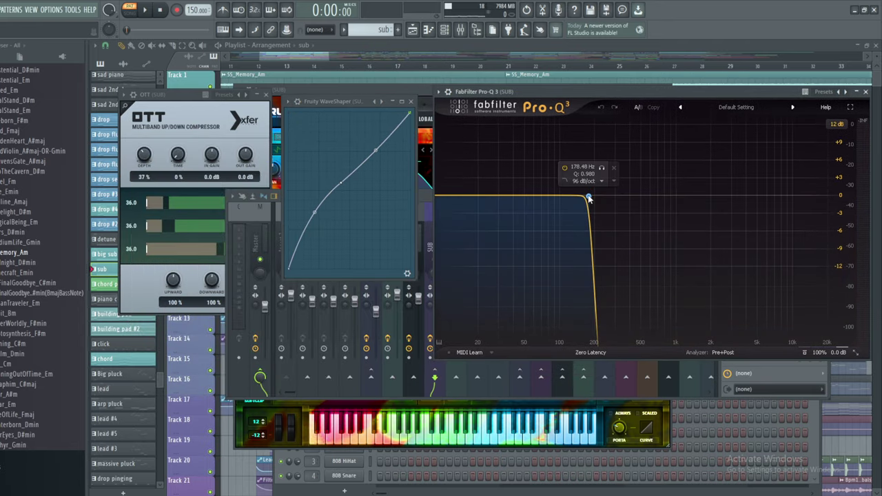
click(198, 131)
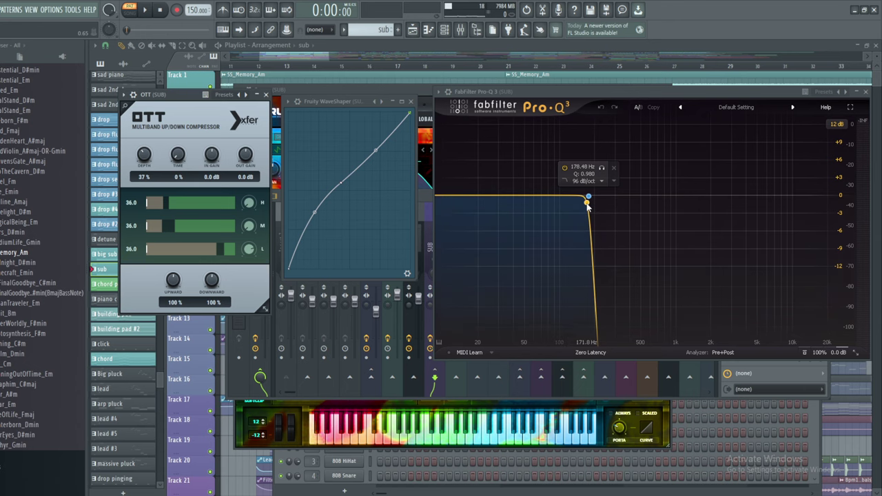
mouse_move(361, 87)
mouse_down()
mouse_move(402, 82)
mouse_move(371, 75)
mouse_up()
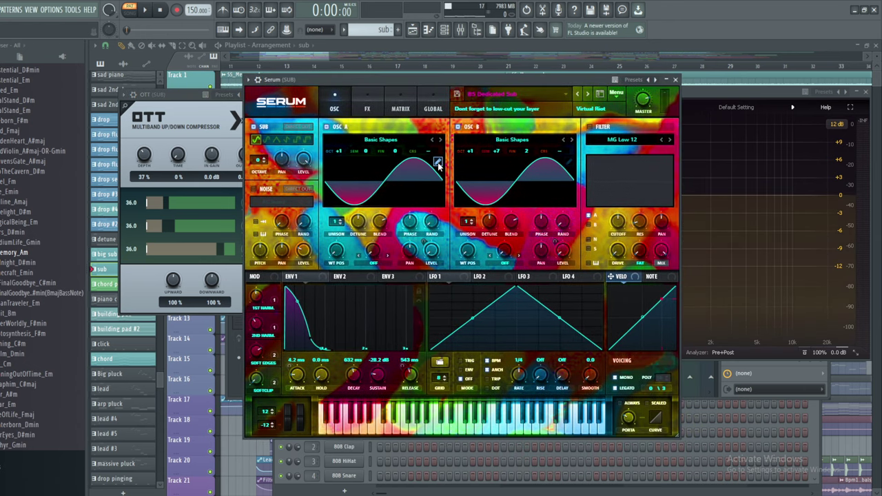
- Close the Serum window, select the lead #2 clip on Track 12, and move the playhead to bar 17, then just past bar 29
click(683, 82)
scroll(482, 172, down, 3)
scroll(329, 195, up, 2)
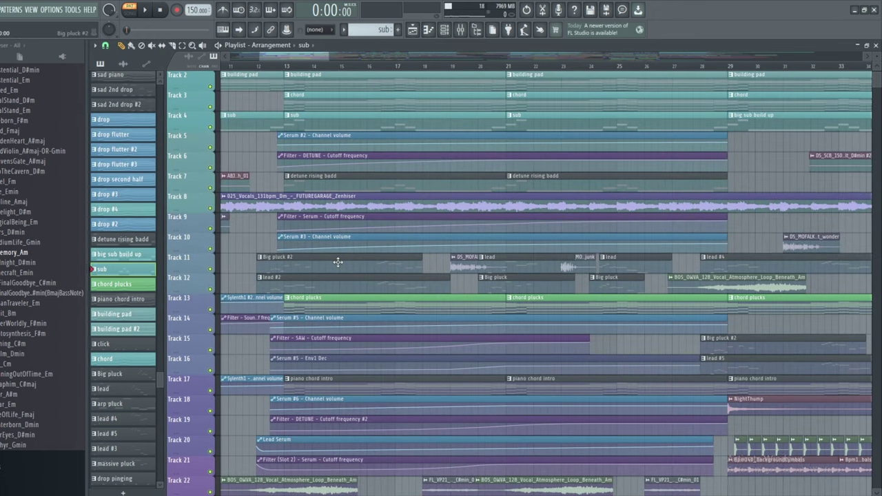
click(283, 282)
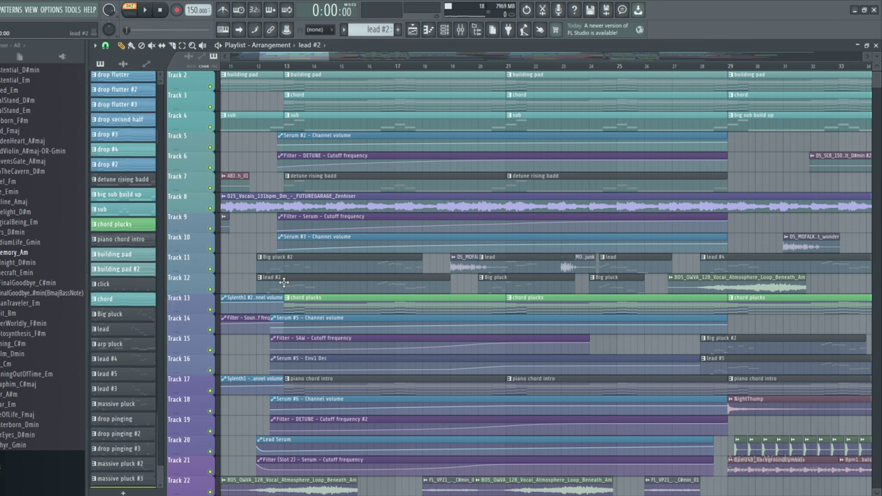
click(403, 67)
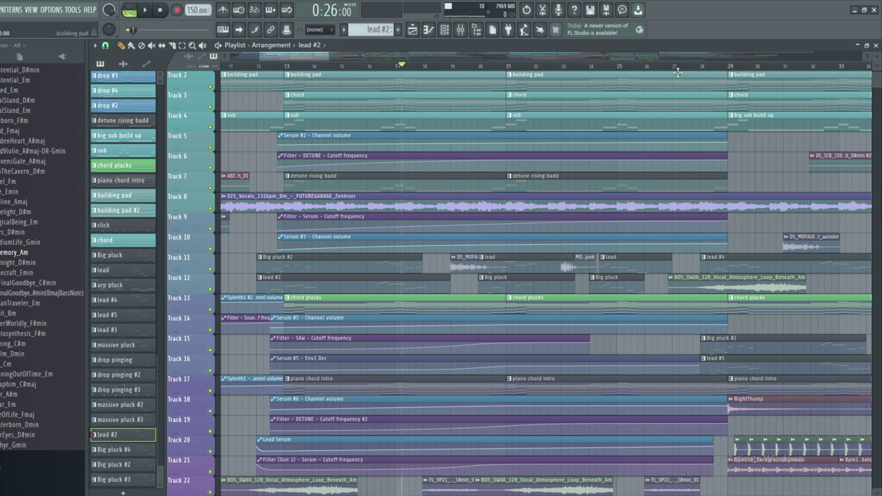
click(743, 66)
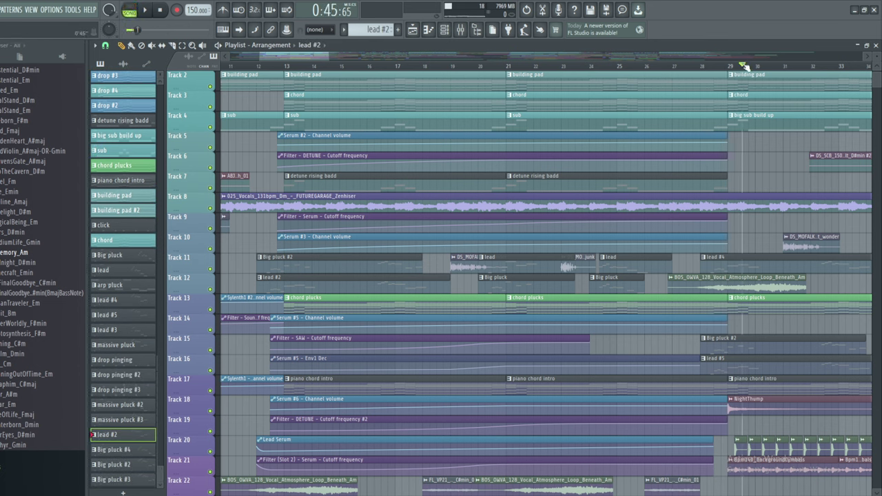
- Open the lead #2 notes and find the Serum #4 channel that plays them, showing its piano roll
double_click(341, 284)
click(445, 29)
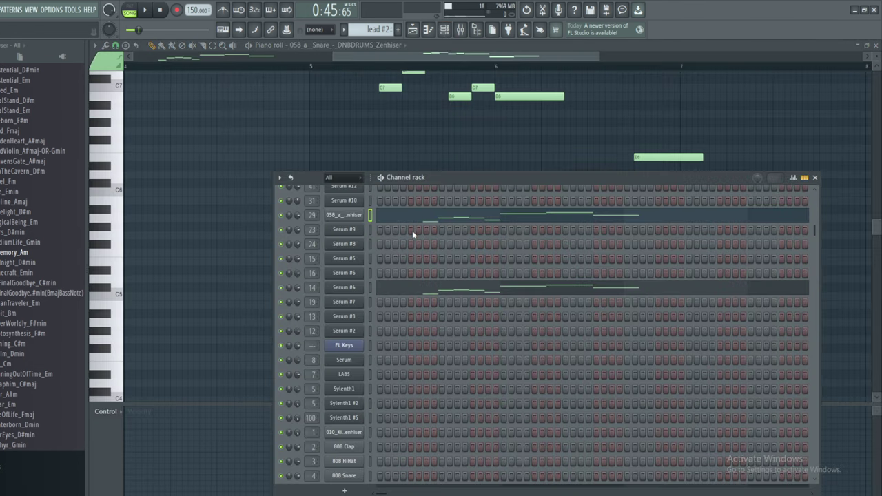
scroll(481, 289, up, 3)
scroll(488, 277, down, 5)
scroll(488, 278, up, 4)
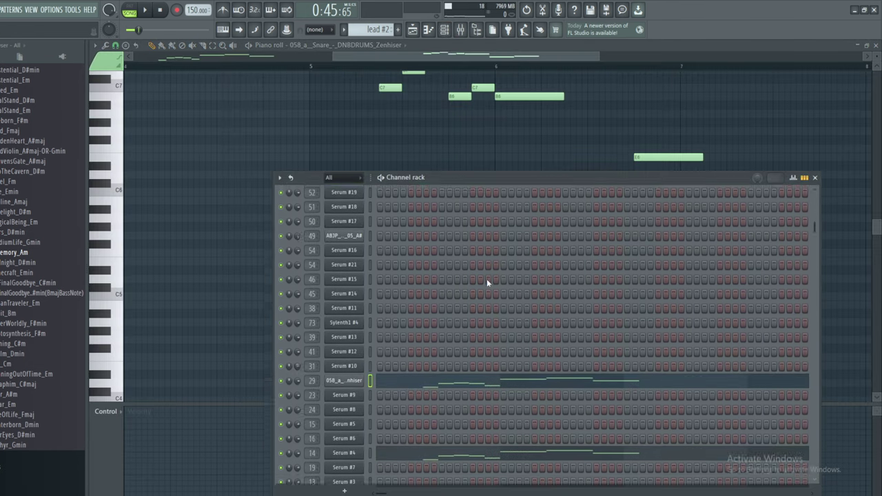
scroll(486, 278, down, 2)
click(411, 338)
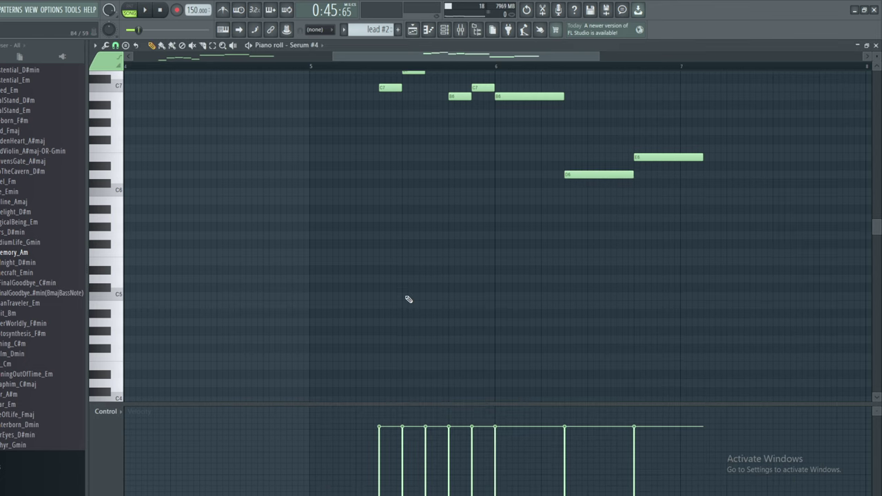
- Open the Serum #4 instrument, play the lead #2 pattern by itself in pattern mode, and stop it
click(448, 31)
click(358, 335)
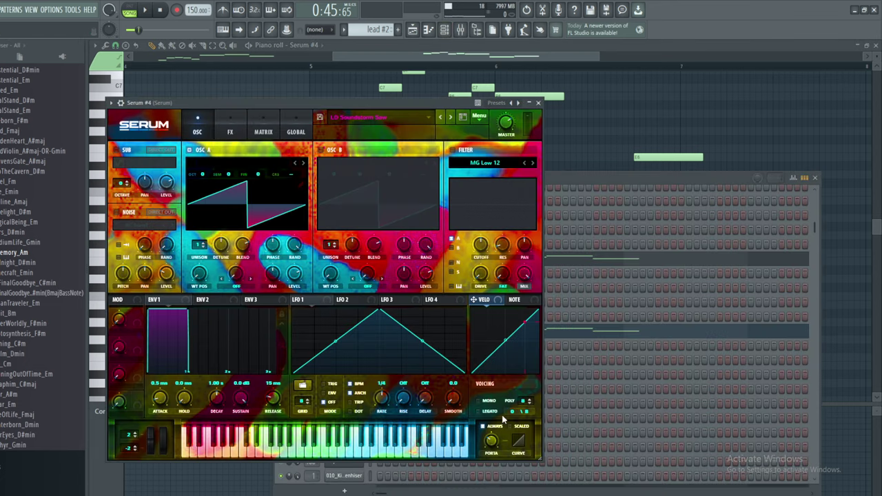
click(442, 118)
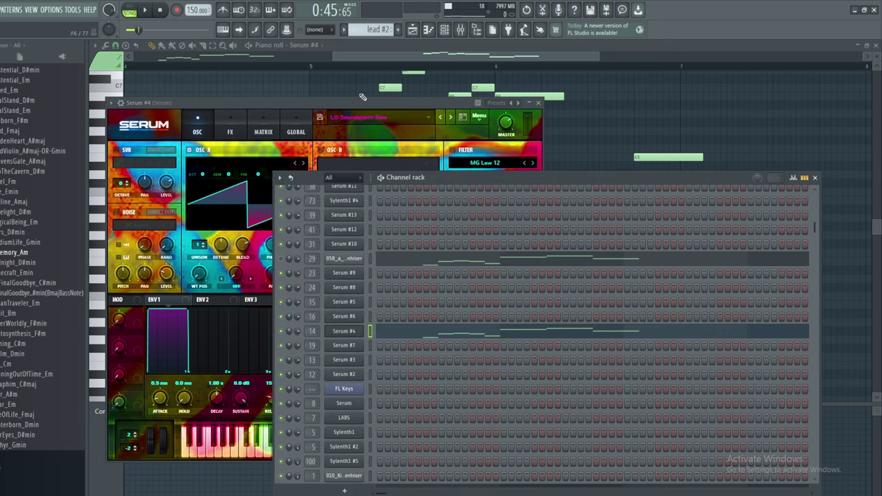
click(129, 13)
click(145, 11)
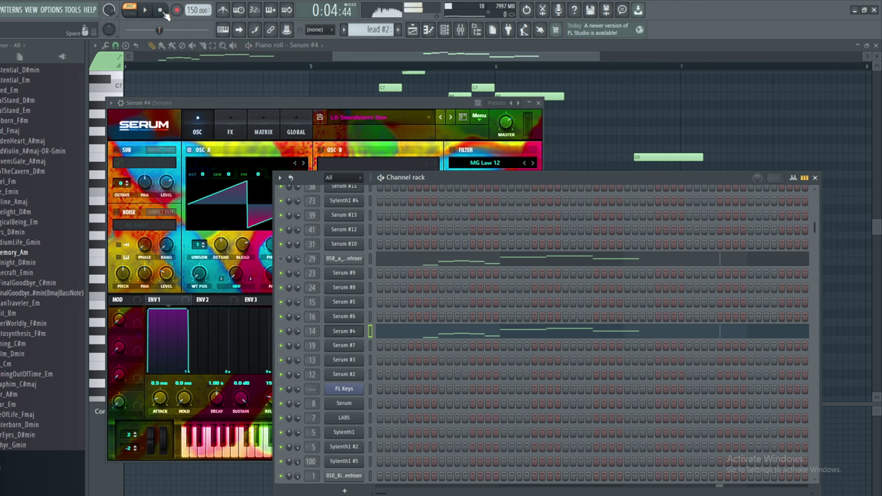
click(159, 11)
- Examine the Fruity Reeverb and Fruity Delay 3 settings on the lead's Serum mixer channel 14
click(461, 29)
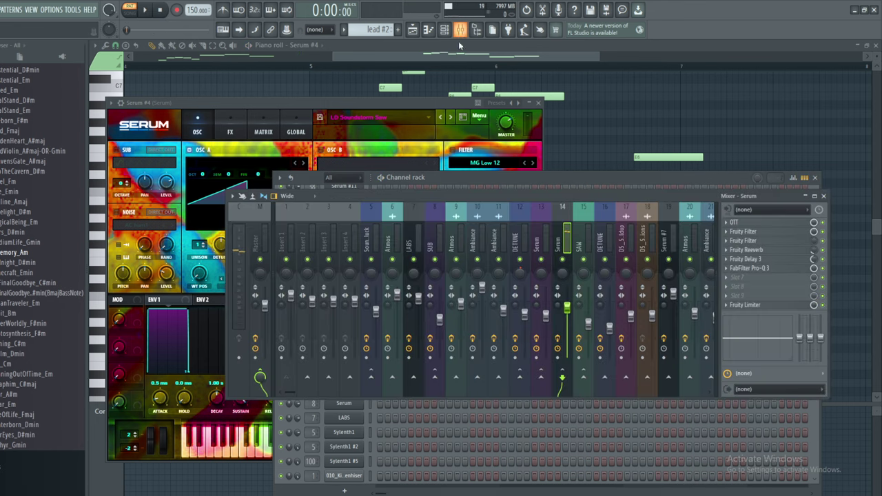
click(780, 250)
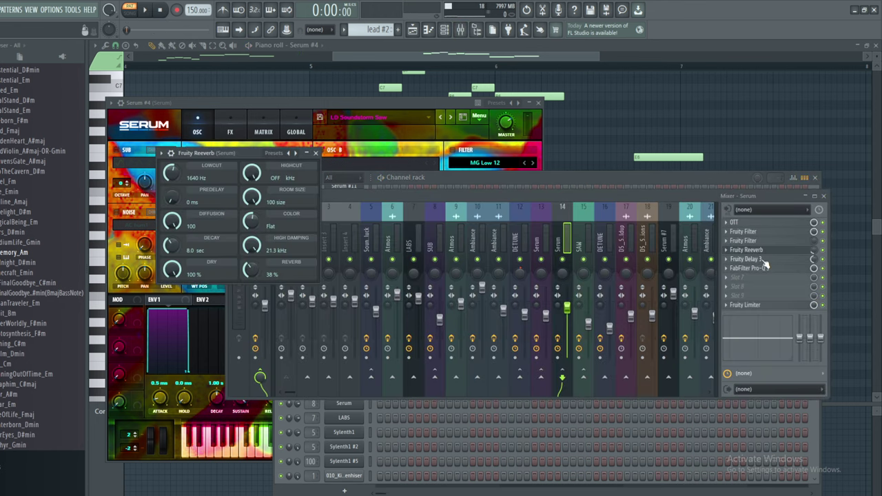
click(763, 260)
drag(275, 140, 234, 138)
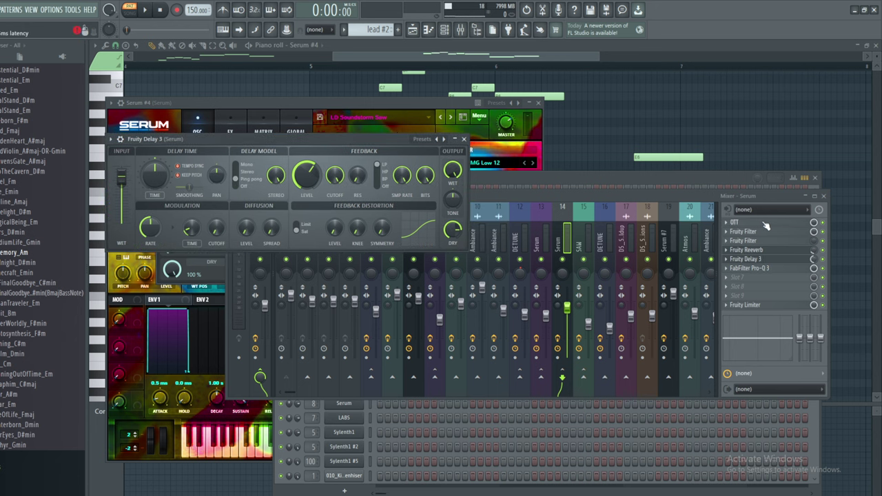
- Examine the lead's OTT compression and FabFilter Pro-Q 3 low cut, and return to the playlist
click(764, 223)
drag(468, 187, 227, 137)
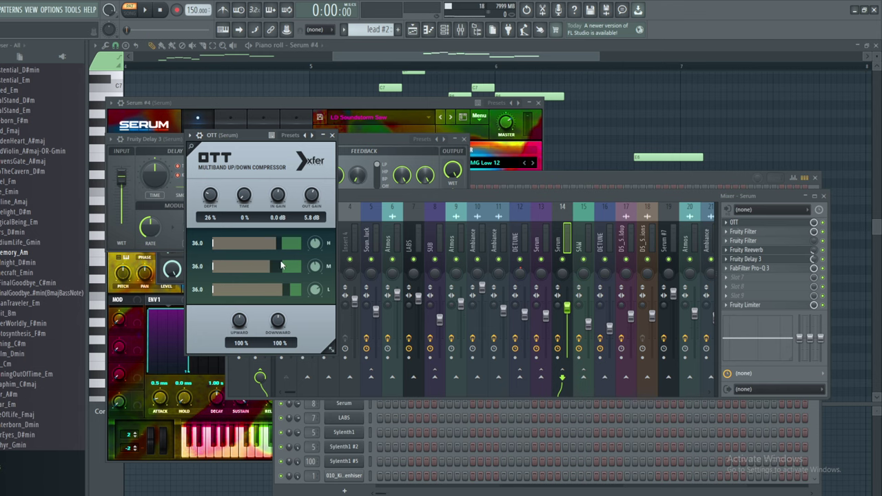
click(750, 268)
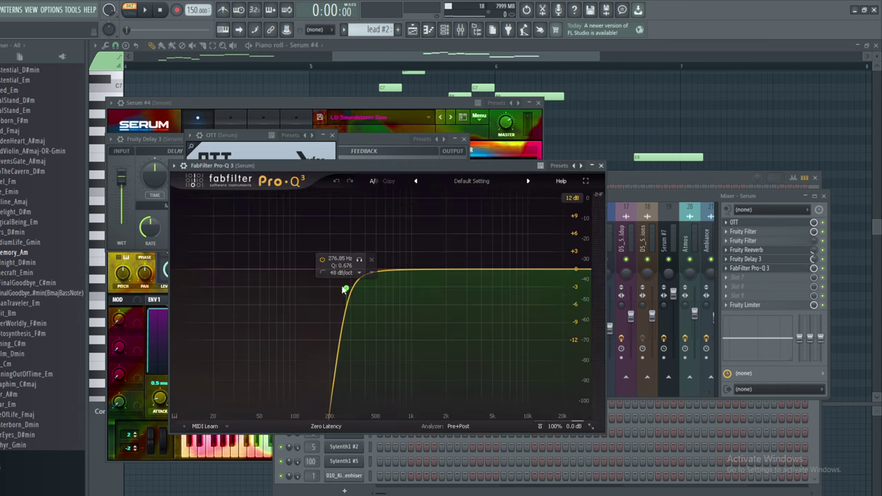
click(601, 166)
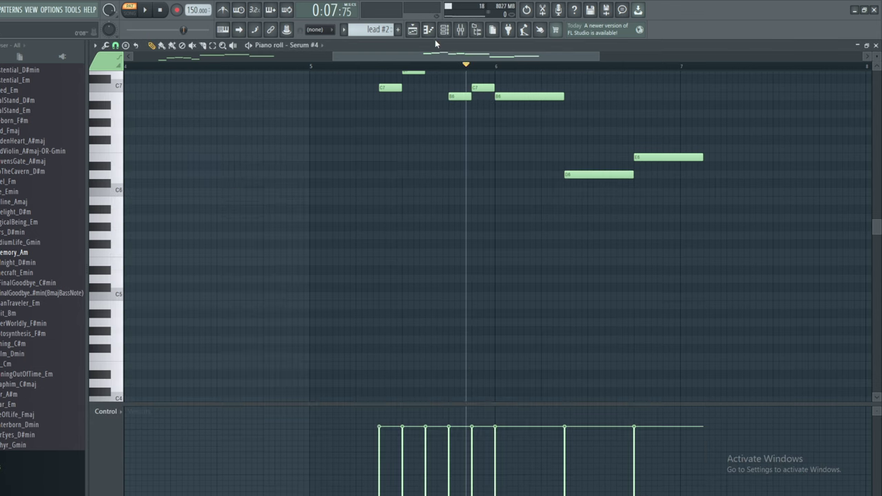
click(444, 29)
click(412, 29)
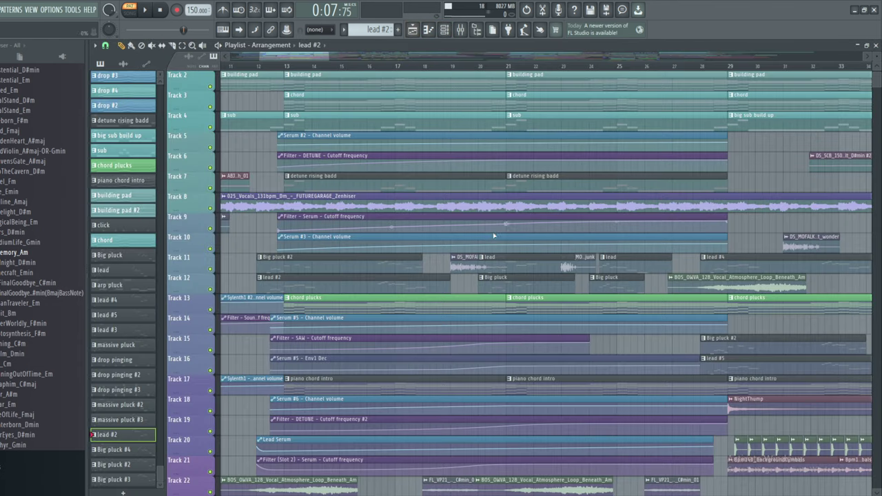
- Find the Sylenth1 channels that play Big pluck #2, play the pattern by itself in pattern mode, and stop it
click(327, 268)
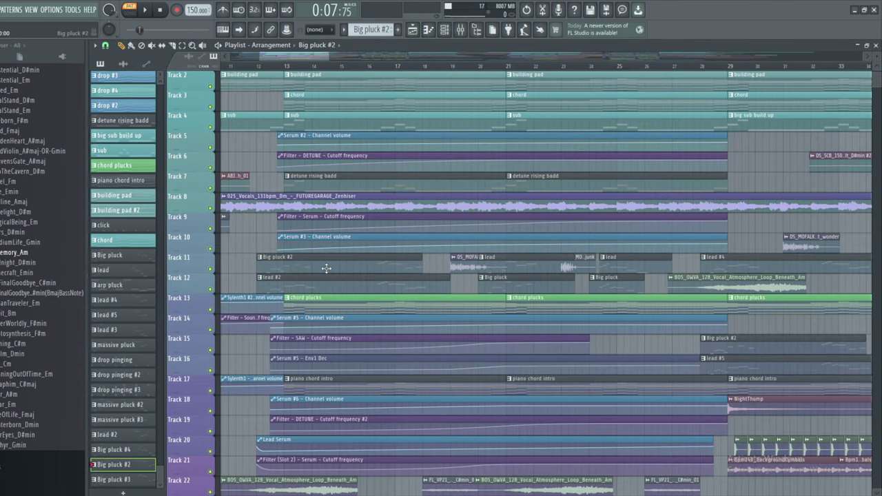
click(752, 67)
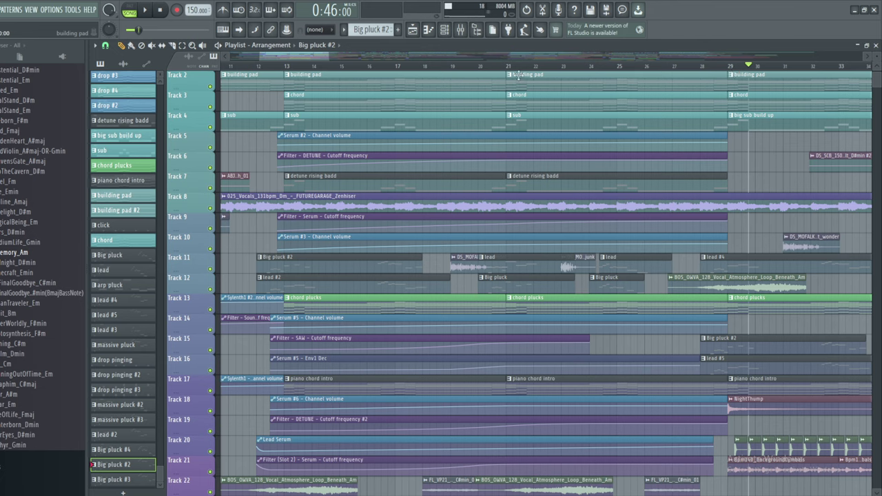
click(445, 29)
scroll(299, 412, down, 2)
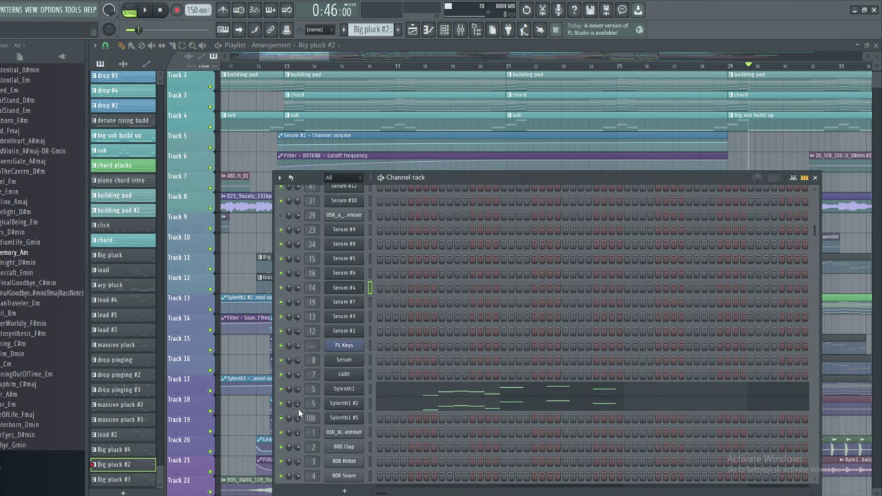
click(130, 8)
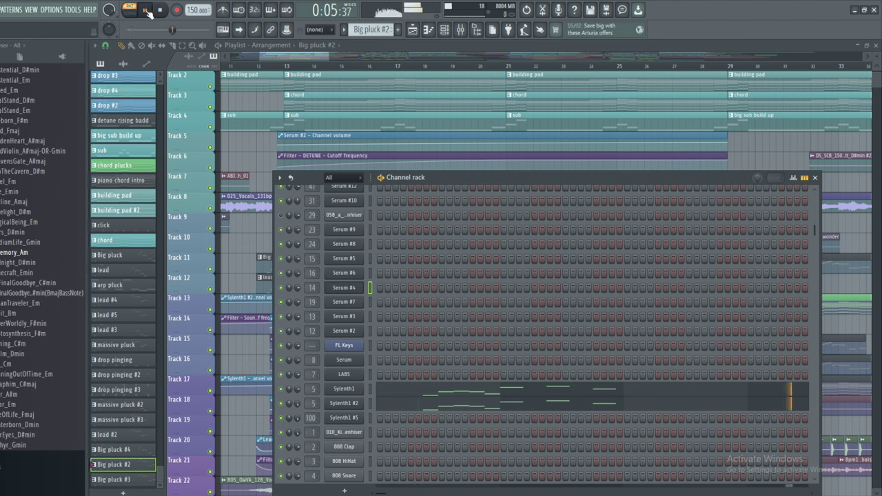
key(space)
click(459, 29)
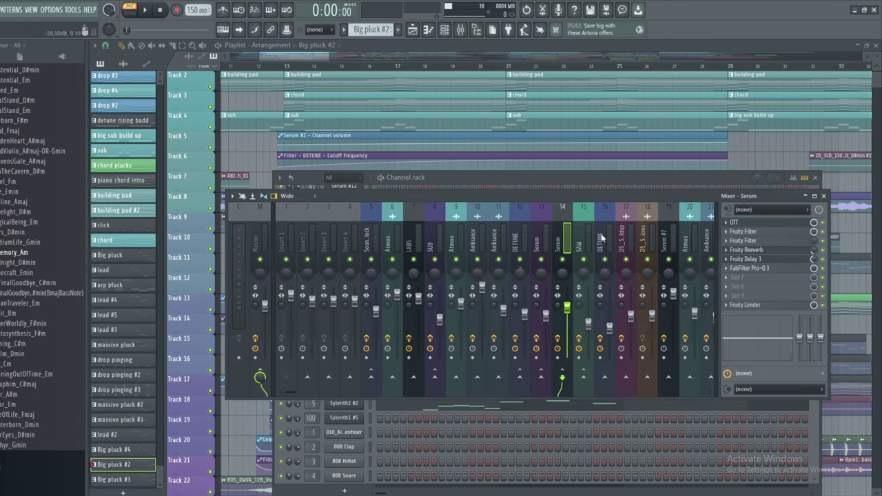
- Find the massive pluck #2 clip on Track 42 of the playlist and open its notes in the piano roll
click(315, 60)
scroll(391, 250, down, 5)
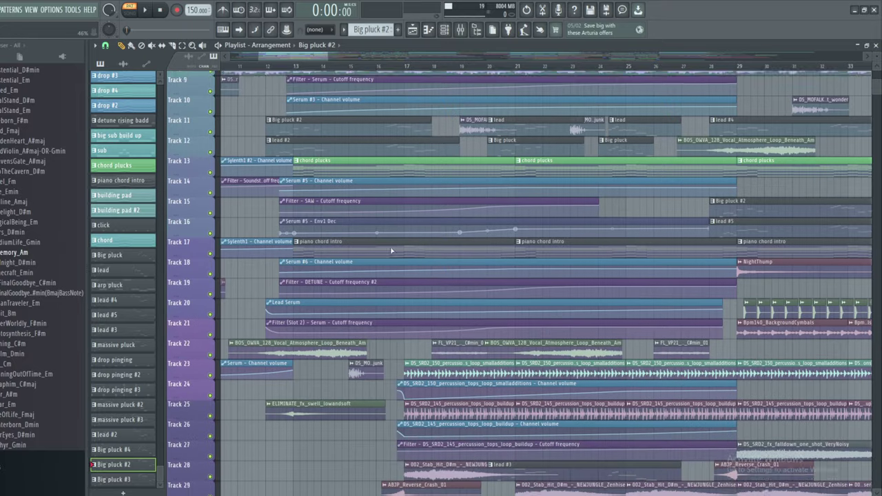
scroll(391, 251, down, 15)
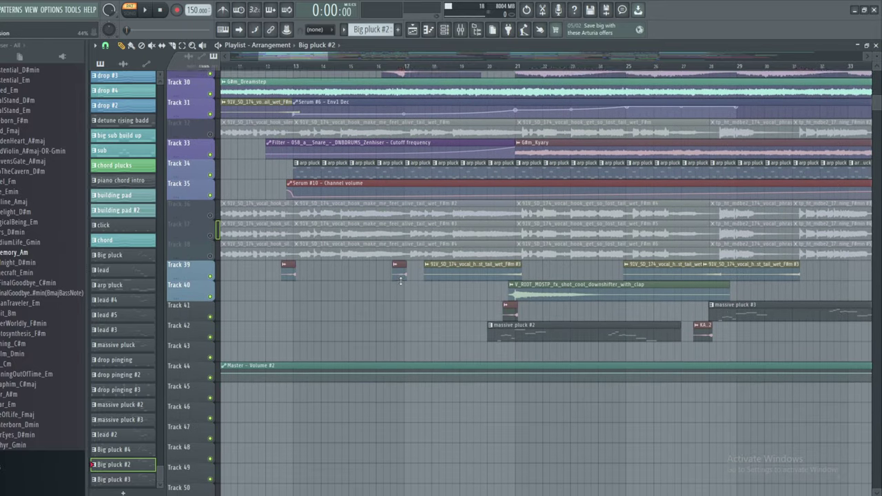
drag(281, 55, 299, 59)
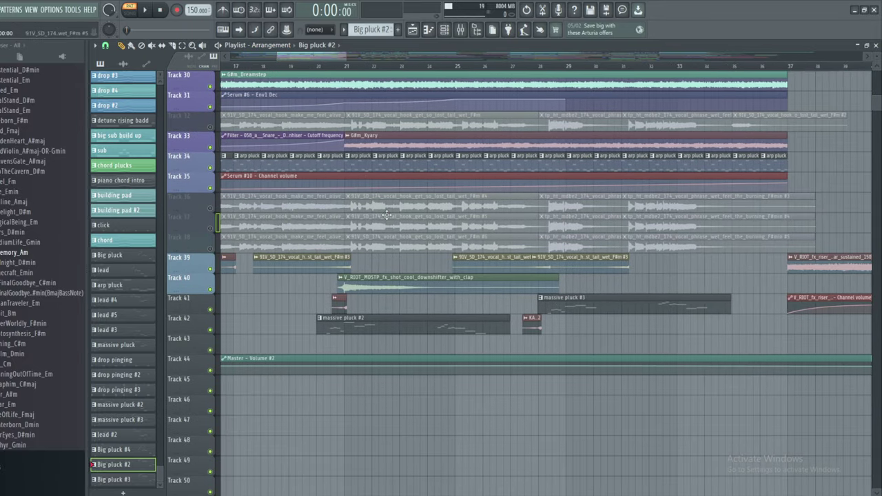
double_click(419, 326)
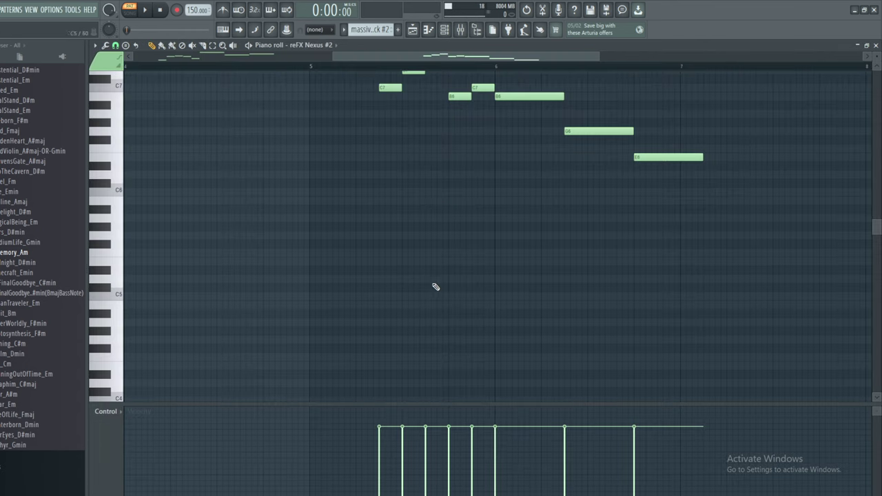
- Find the reFX Nexus channels that play massive pluck #2, play the pattern by itself, and stop it
click(444, 30)
scroll(436, 244, up, 10)
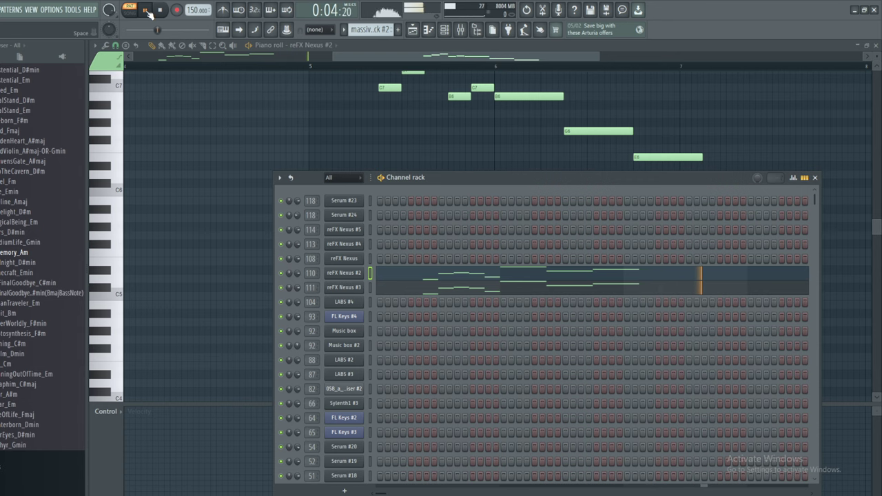
click(418, 30)
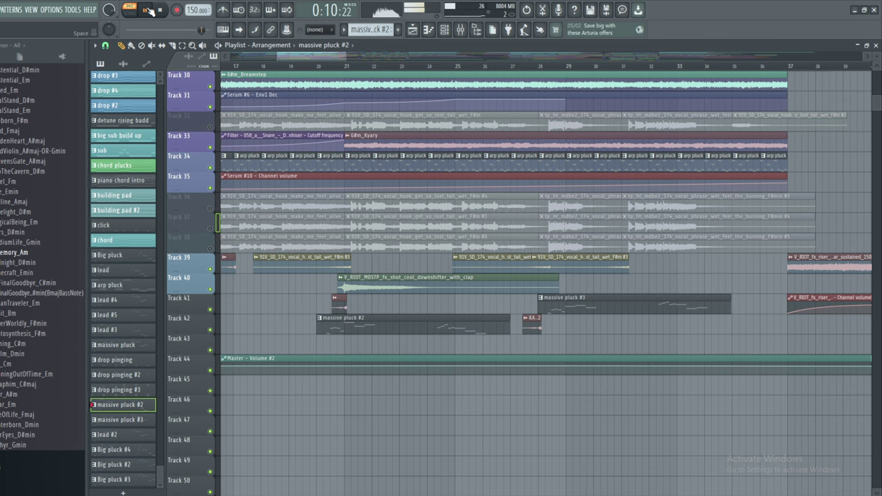
click(160, 10)
- Solo Track 42 in the playlist and turn on the pluck and lead Tracks 11 and 12 alongside it
drag(344, 54, 342, 55)
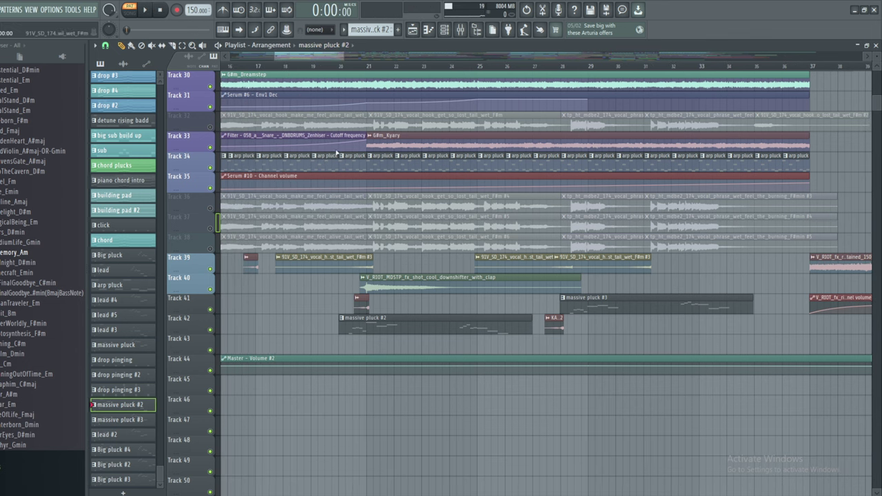
right_click(211, 331)
scroll(303, 300, up, 3)
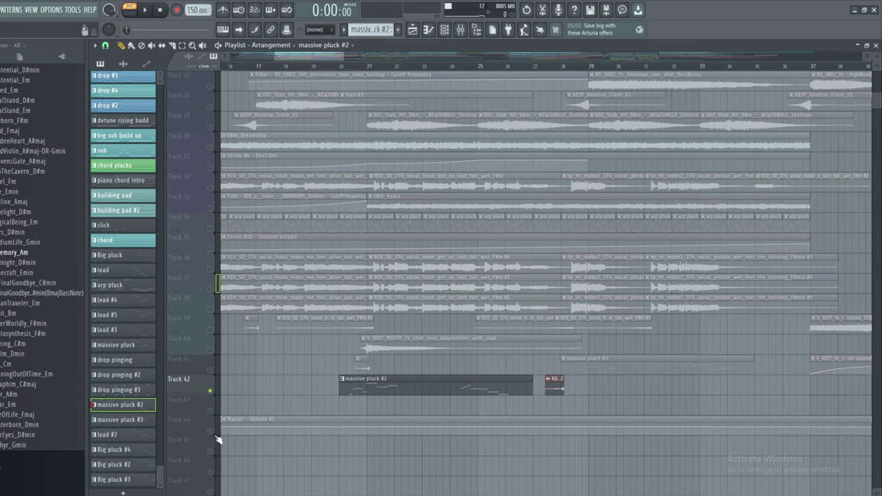
scroll(398, 268, up, 4)
scroll(399, 268, up, 7)
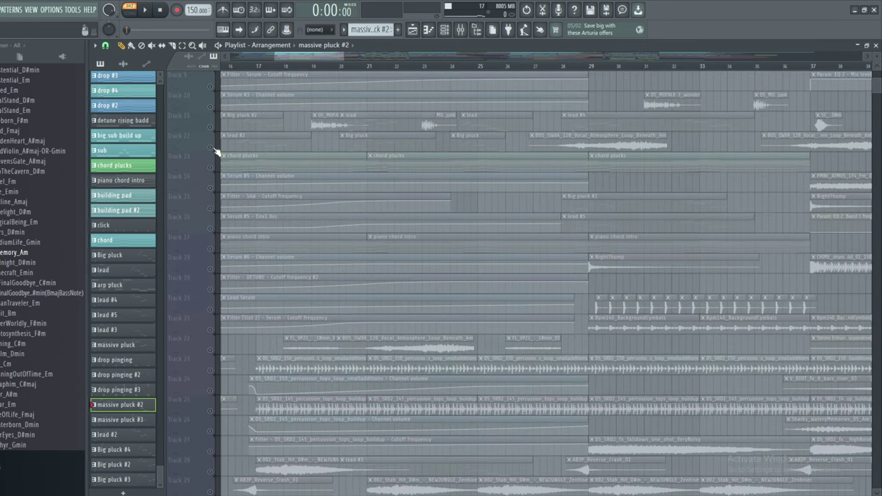
click(211, 148)
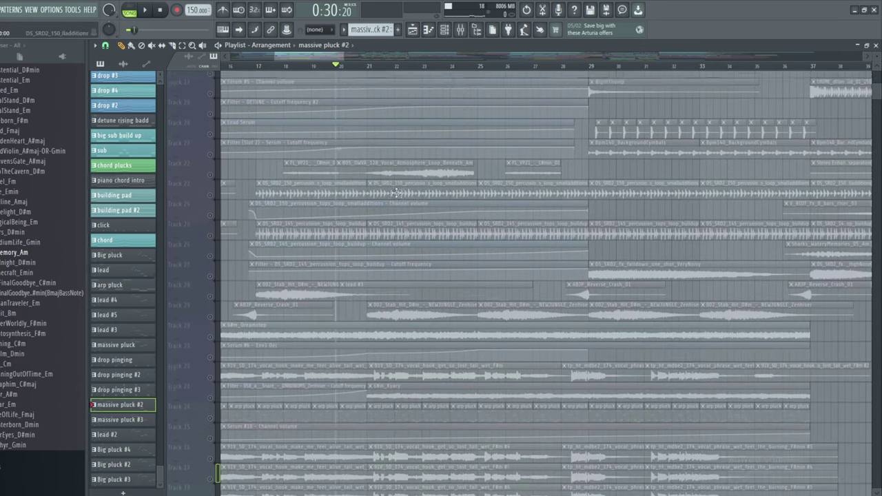
scroll(394, 197, up, 7)
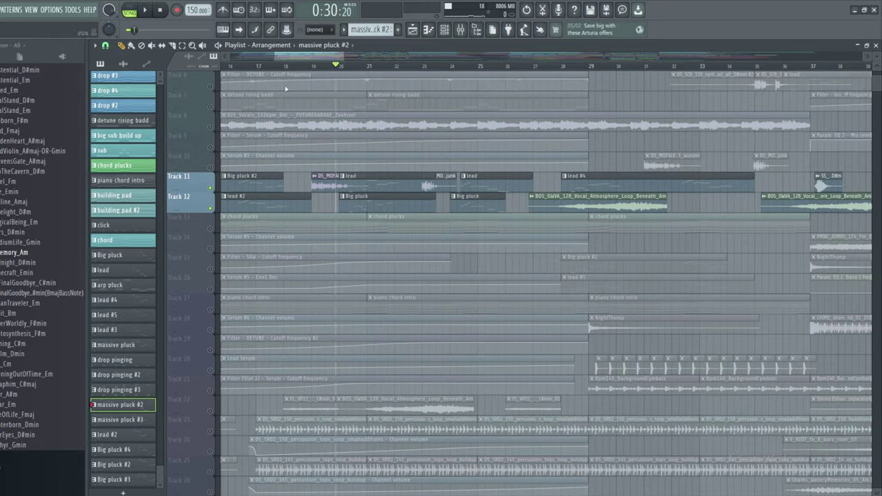
- Play the soloed pluck and lead tracks together from about bar 20 in song mode, then stop
click(146, 11)
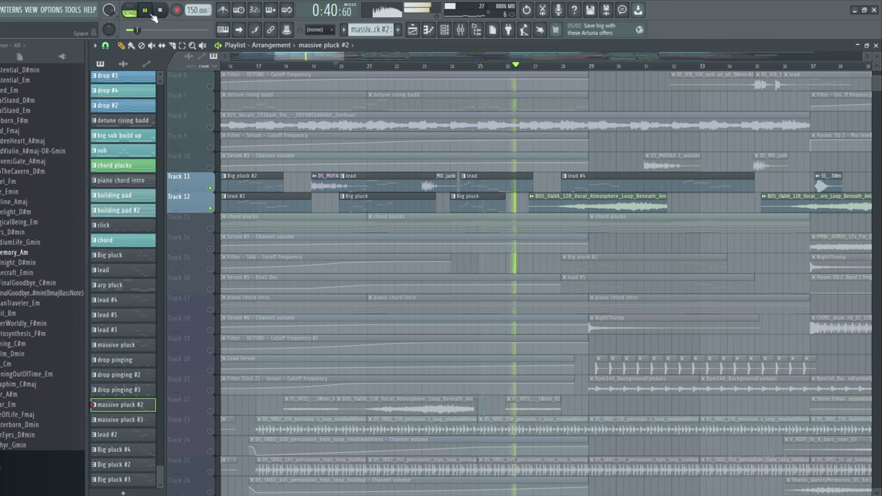
click(162, 12)
click(165, 12)
- Turn on the pad, chord, chord plucks and piano tracks (2, 3, 13, 17) and play them with the leads, then stop
scroll(282, 74, up, 5)
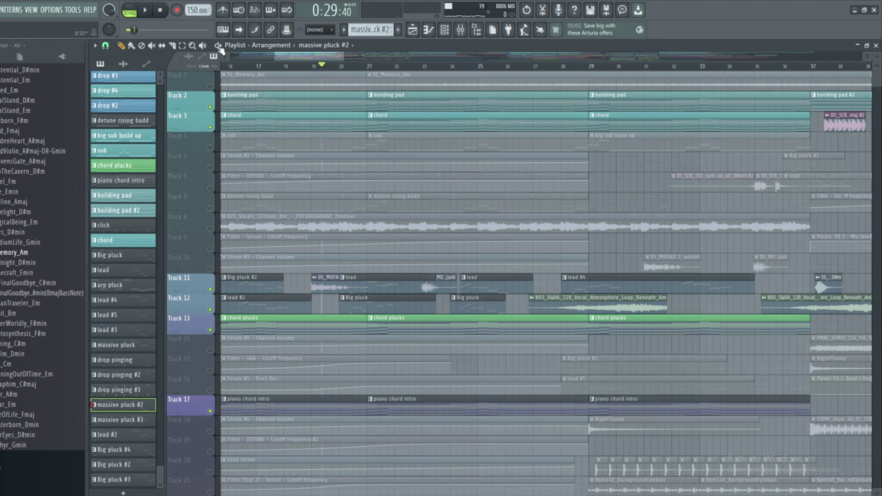
click(146, 11)
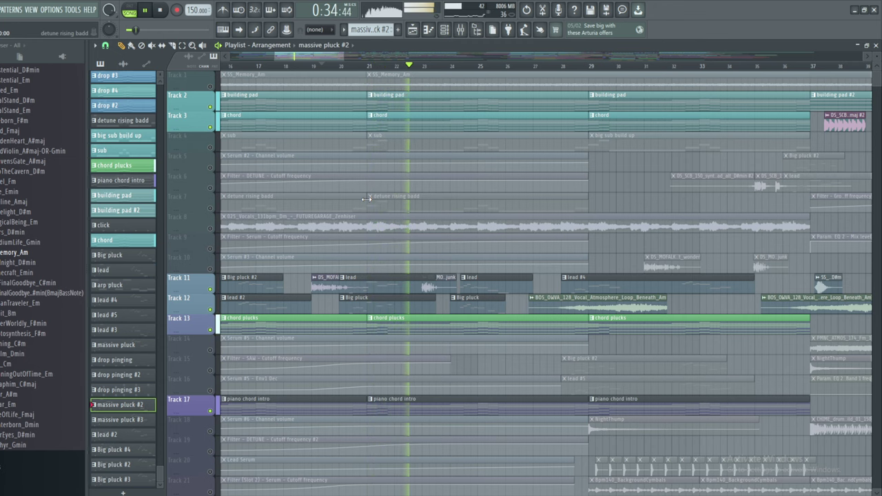
drag(301, 56, 317, 56)
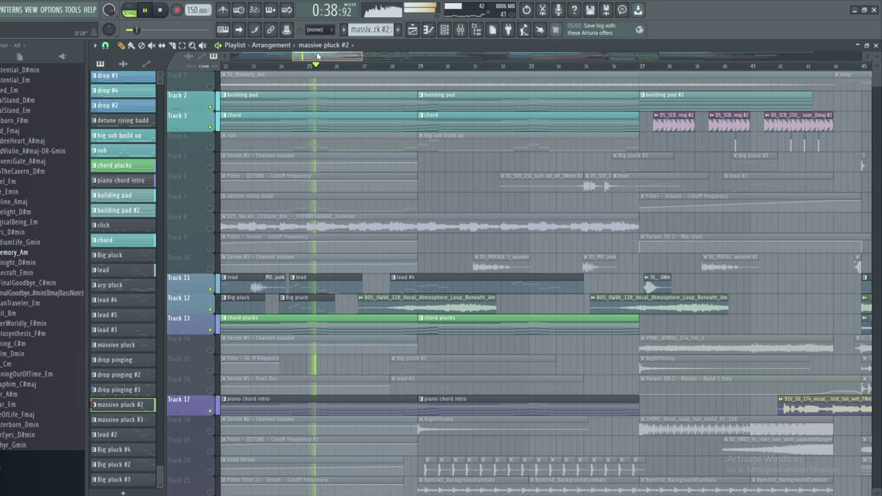
click(158, 11)
- Turn all tracks back on, solo the vocal hook on Track 32, play it from just before bar 5, and stop
scroll(307, 193, down, 8)
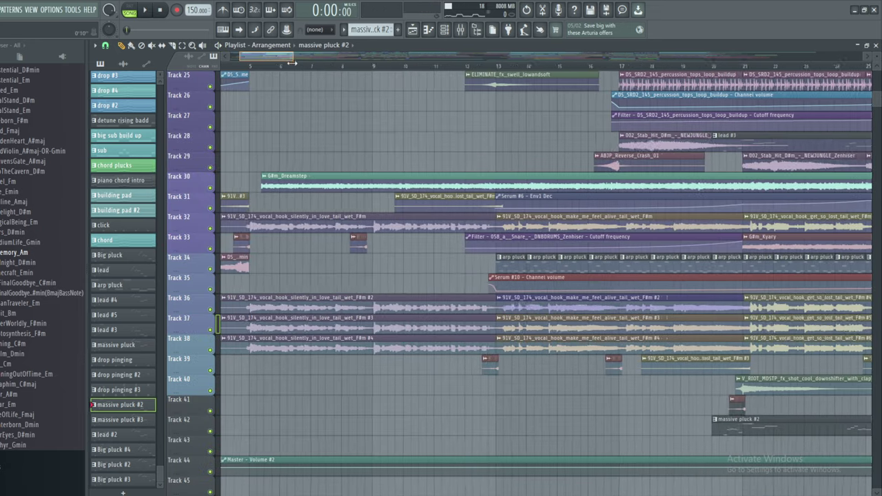
scroll(307, 193, down, 1)
scroll(307, 193, up, 1)
scroll(307, 193, down, 1)
drag(274, 58, 268, 58)
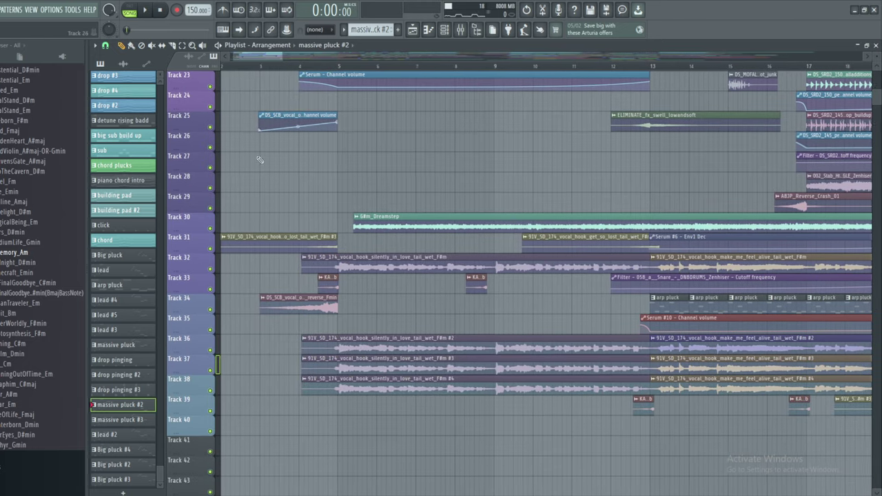
right_click(211, 269)
click(329, 67)
key(space)
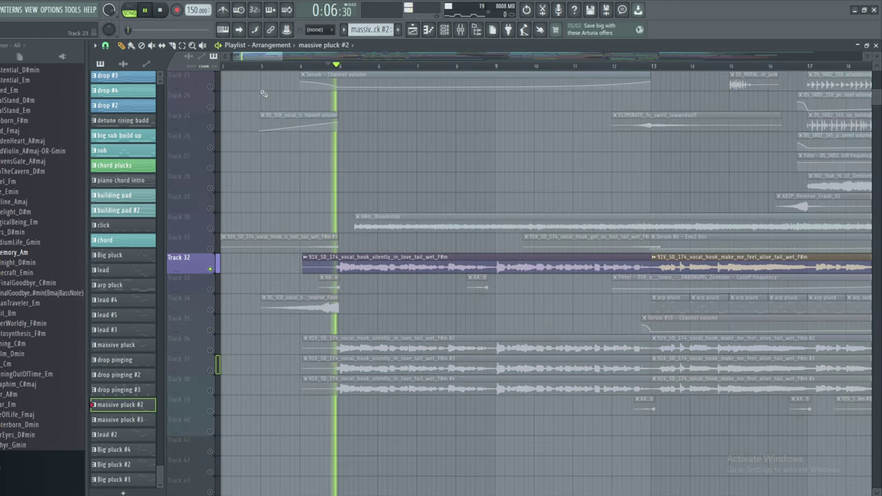
click(160, 10)
- Examine the MAutoPitch formant shift setting on the vocal's mixer channel 43, and return to the playlist
click(461, 30)
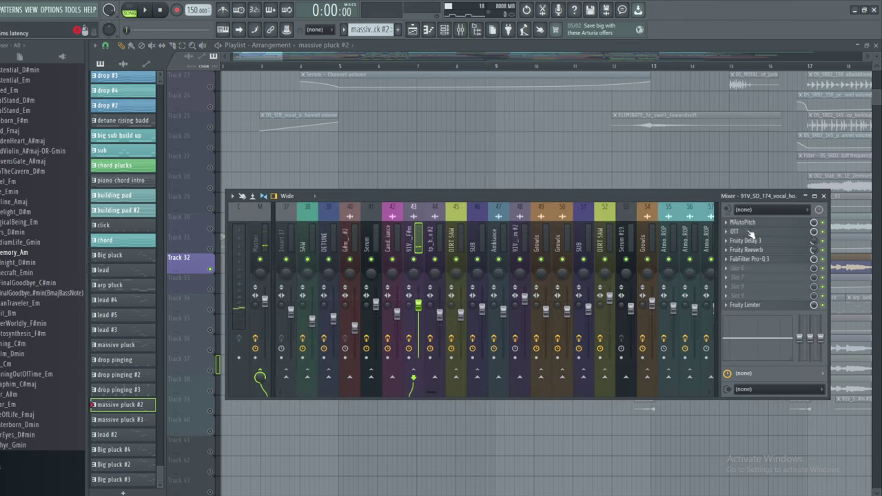
click(748, 224)
drag(567, 177, 338, 92)
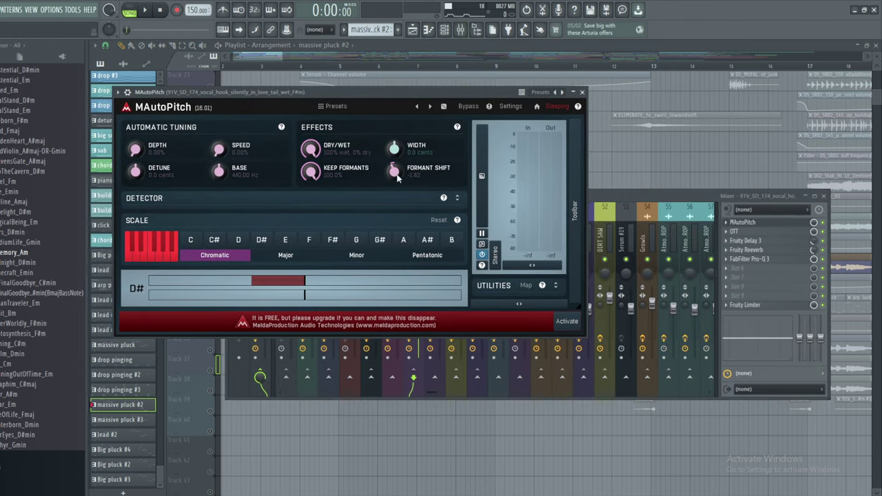
click(582, 92)
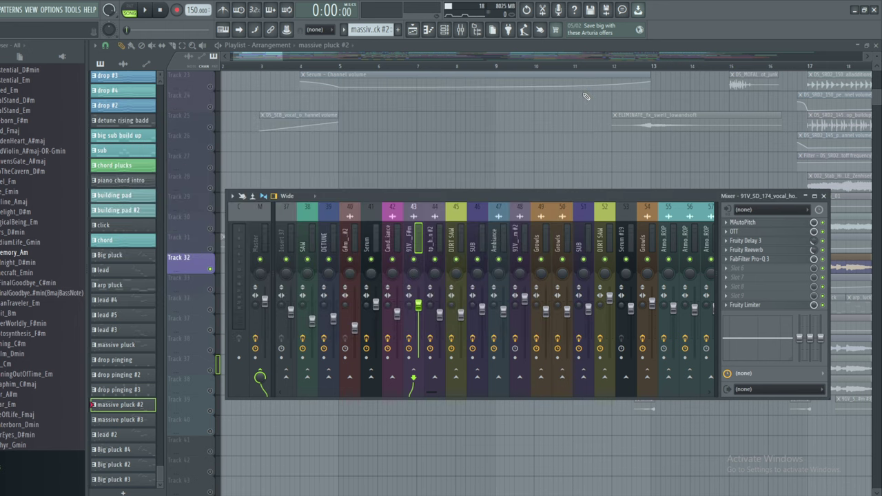
key(F9)
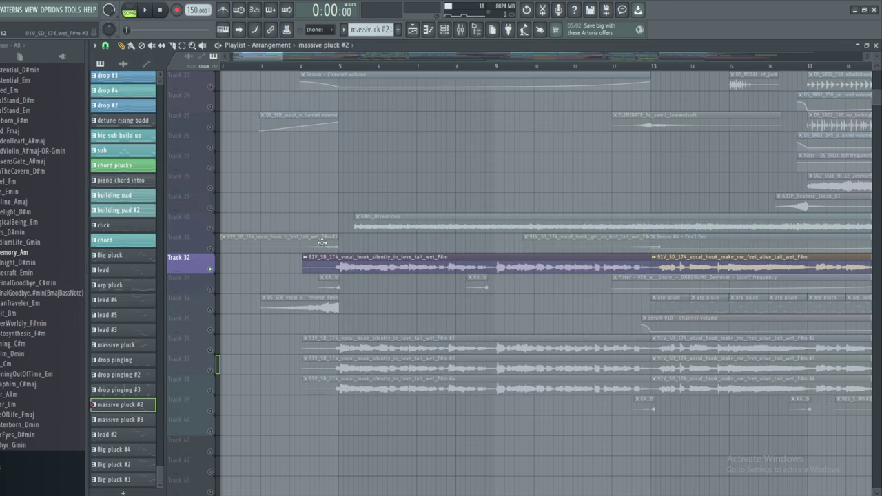
- Check the time-stretching pitch setting of the silently_in_love vocal clip on Track 32 and close its settings
click(306, 257)
click(325, 292)
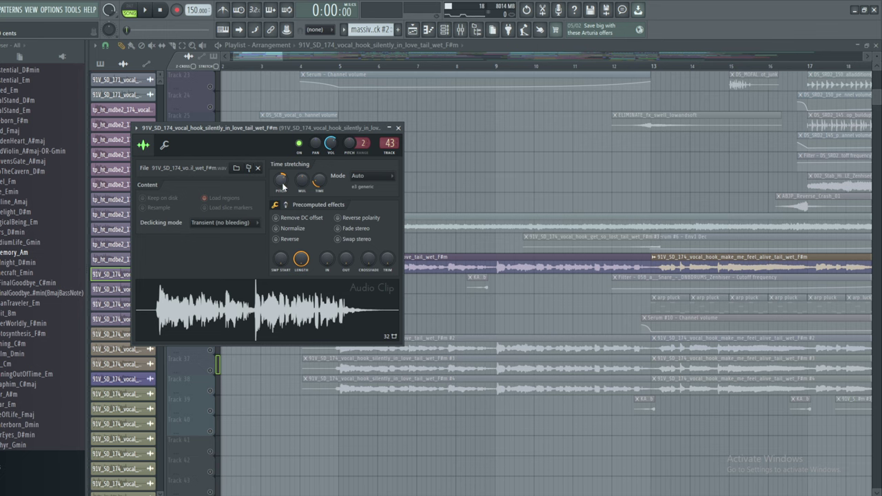
click(399, 128)
- Examine the OTT, Fruity Delay 3 and Fruity Reeverb settings on the vocal's mixer channel 43
key(F9)
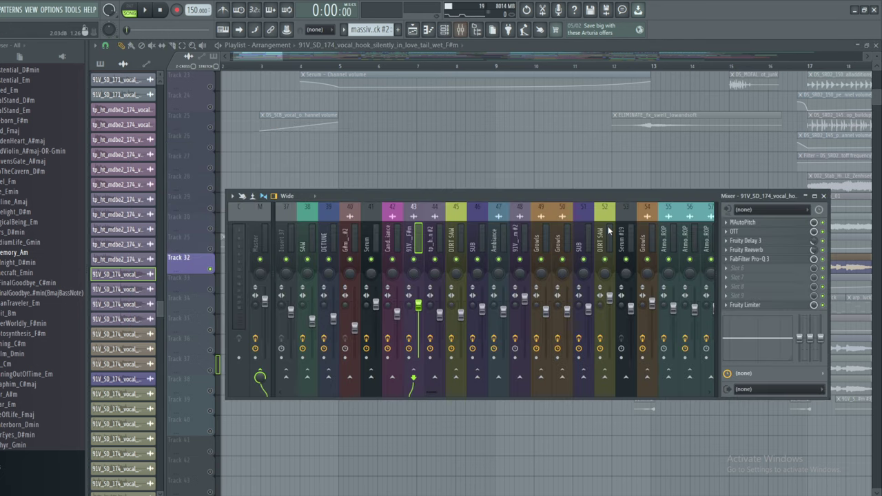
click(750, 233)
drag(198, 141, 327, 82)
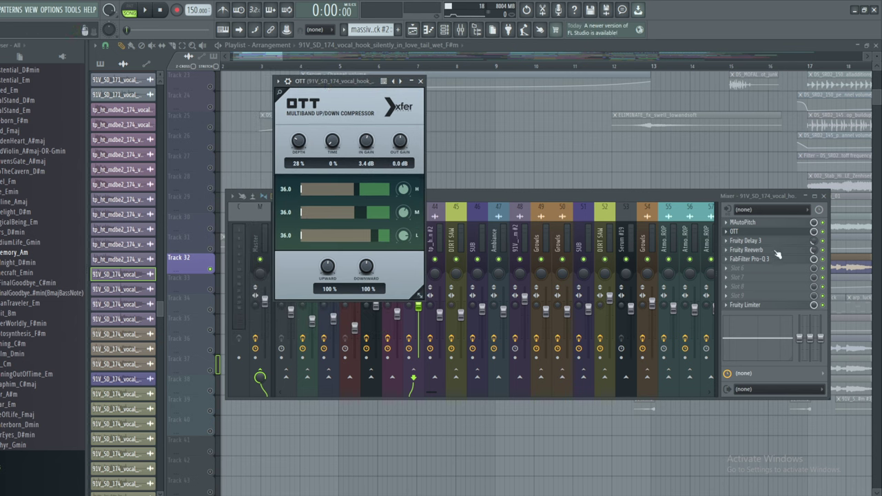
click(751, 241)
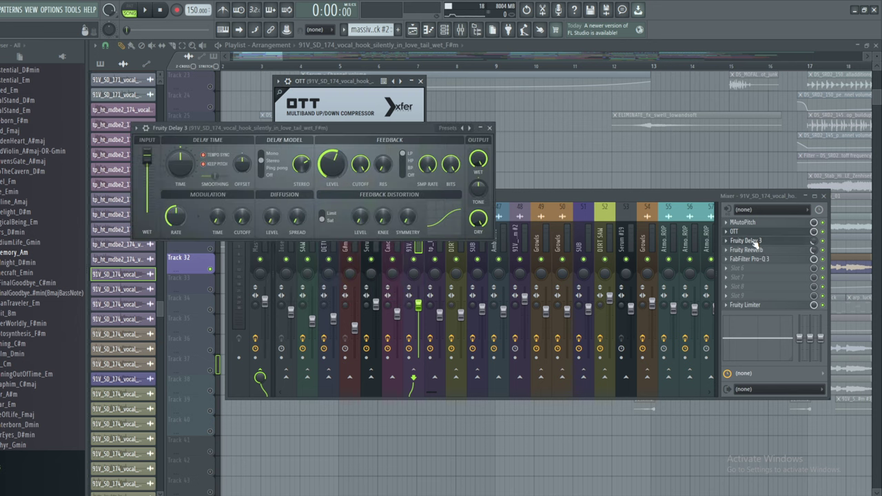
click(758, 251)
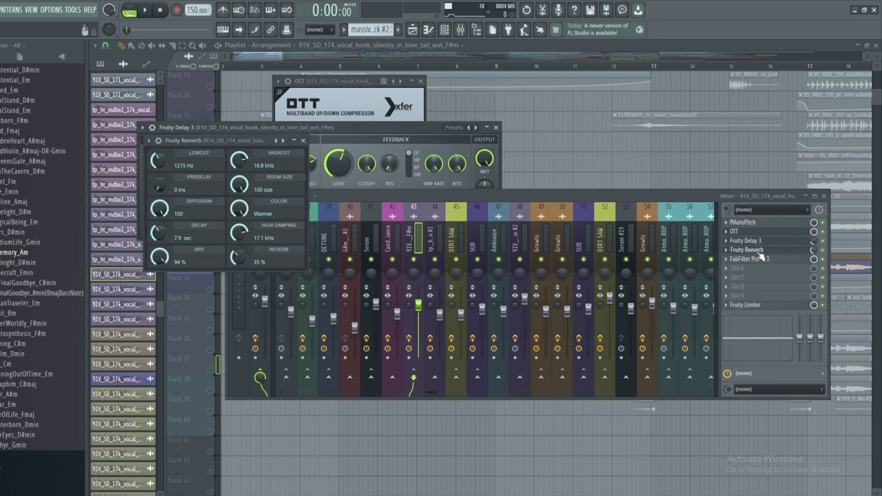
drag(221, 140, 171, 124)
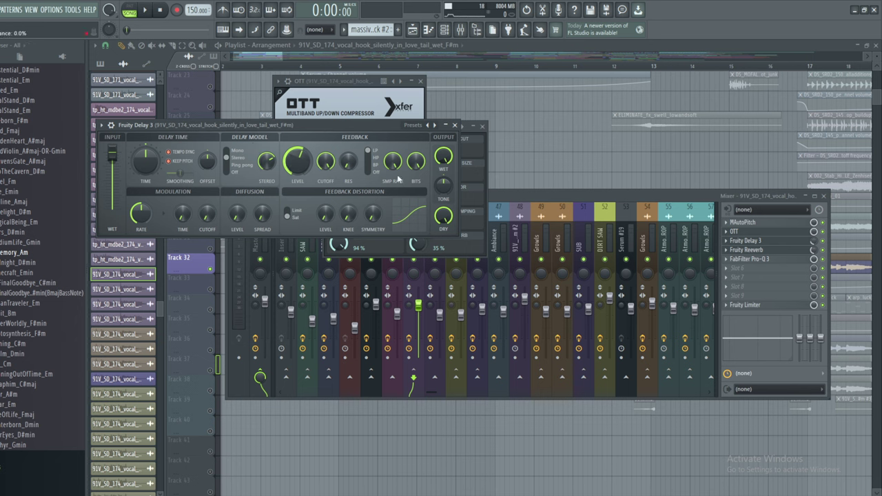
- Examine the vocal's FabFilter Pro-Q 3 curve, and return to the playlist
click(770, 260)
drag(385, 166, 434, 118)
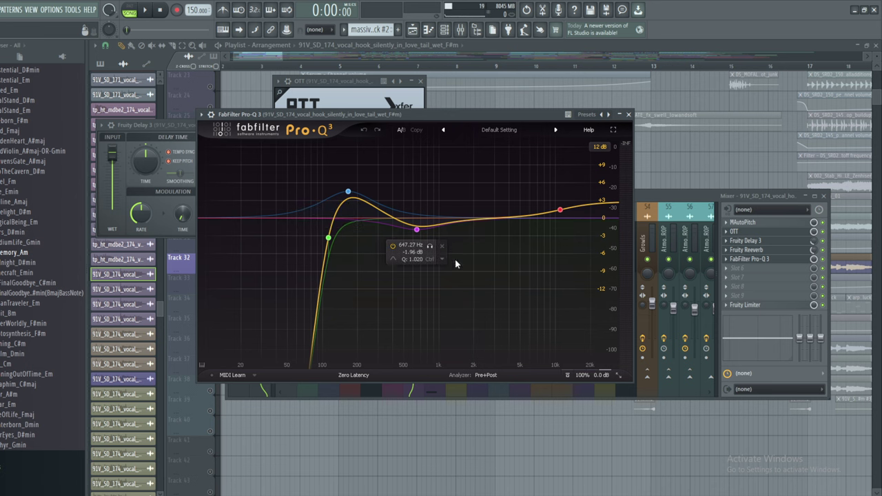
click(629, 116)
key(F12)
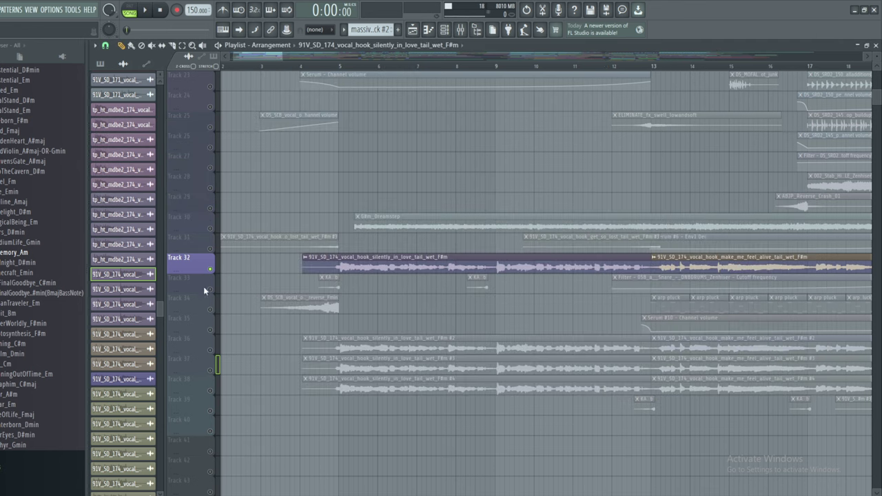
- Enable only Track 36, check the channel settings of its silently_in_love #2 vocal clip, and preview the clip
click(212, 351)
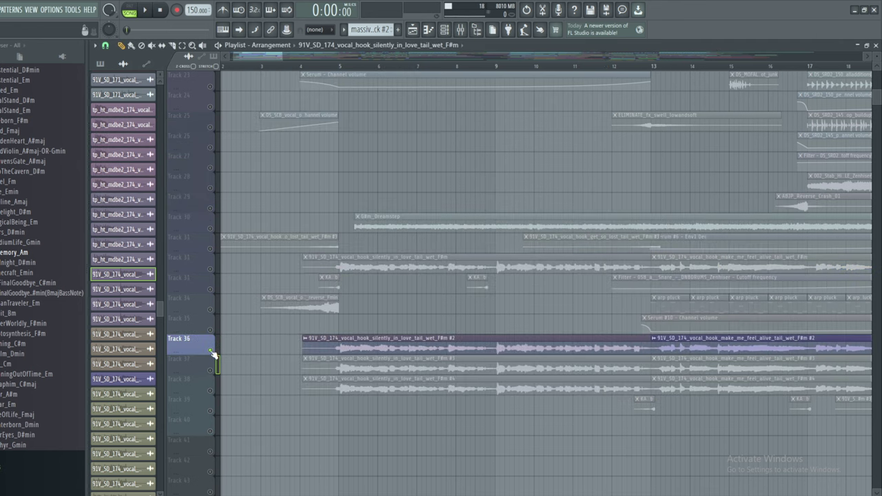
click(306, 341)
click(316, 377)
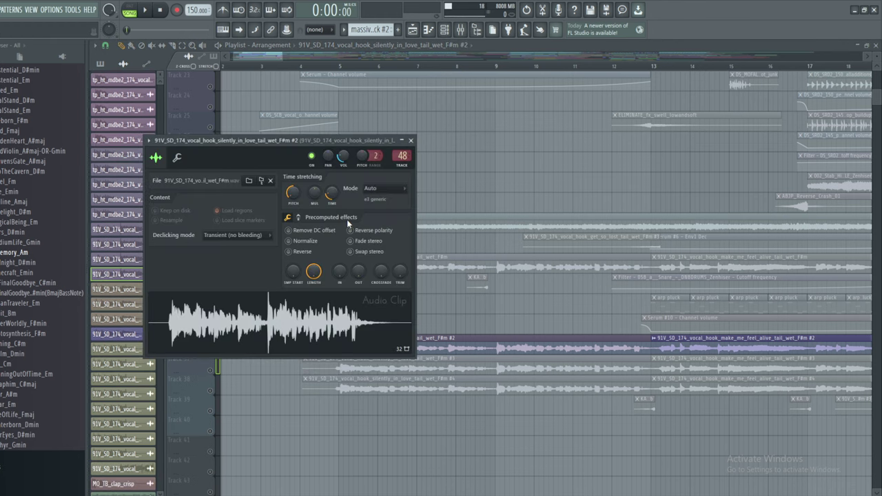
click(412, 141)
click(305, 339)
click(323, 358)
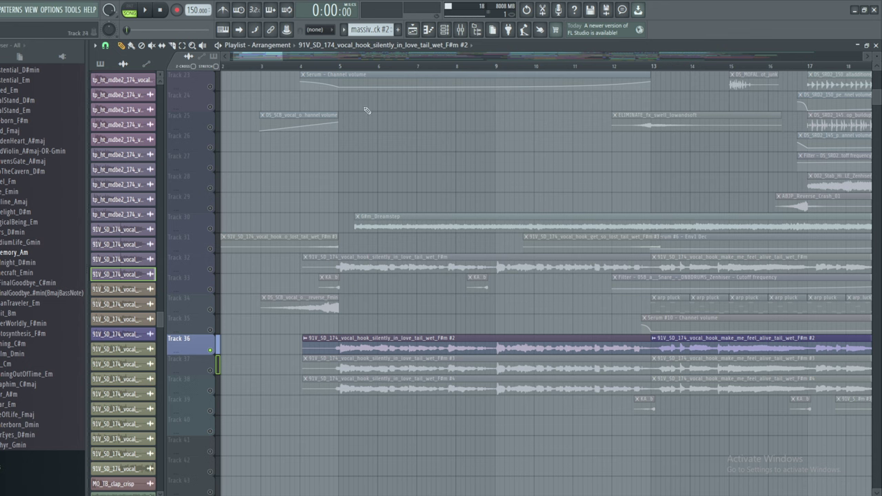
- Unmute Tracks 37 and 38, and check the pan setting of the silently_in_love #3 vocal clip on Track 37
drag(265, 59, 270, 57)
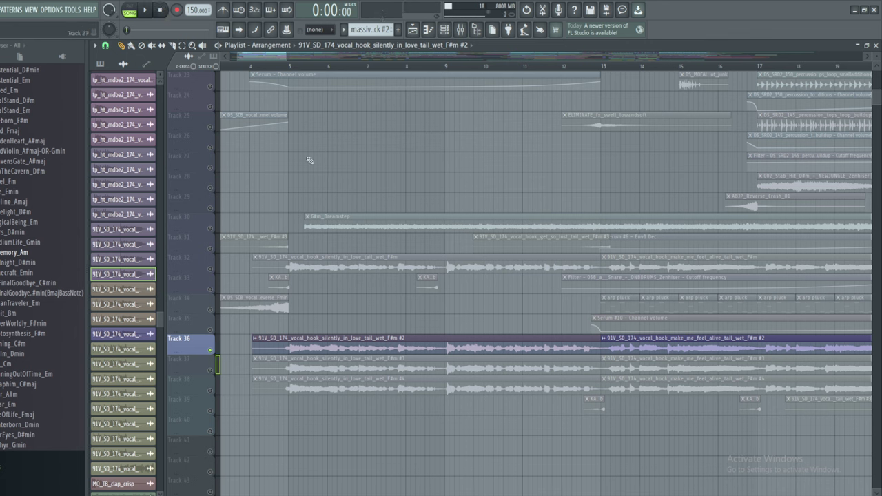
click(522, 69)
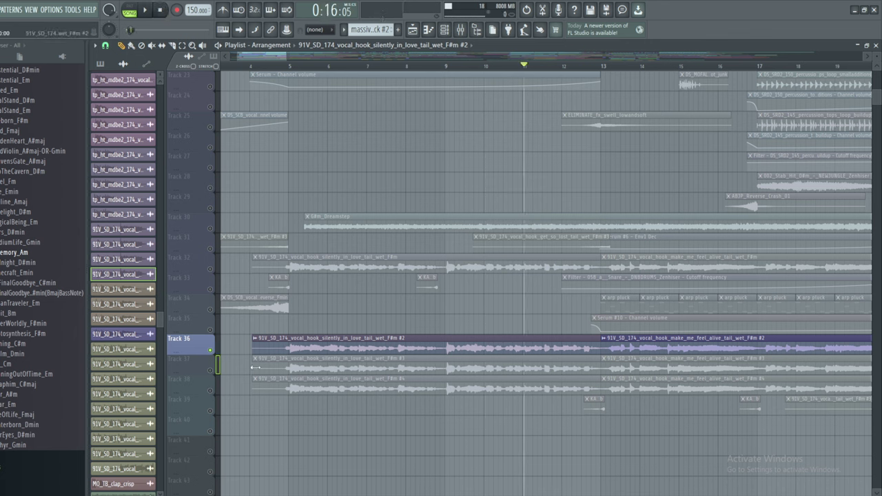
drag(215, 374, 211, 388)
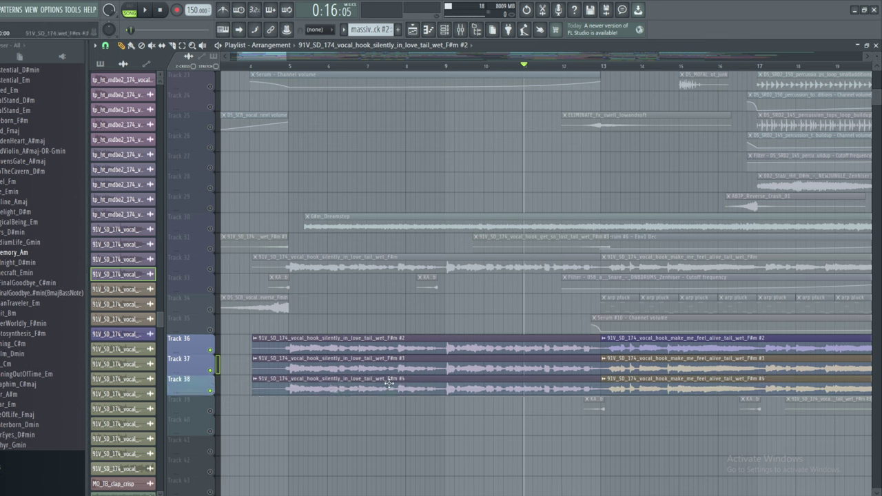
click(260, 364)
click(273, 395)
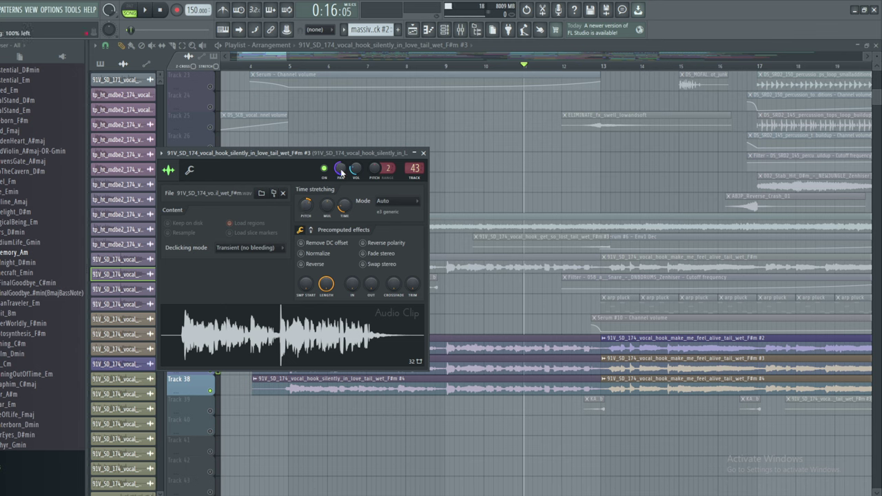
click(424, 153)
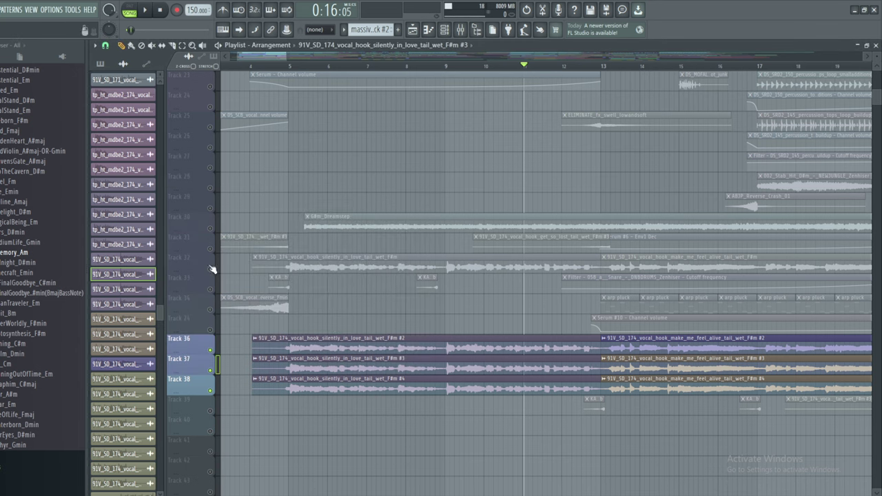
- Unmute Track 32 and play all four vocal layers together from just before bar 5, then stop playback
click(213, 270)
click(284, 67)
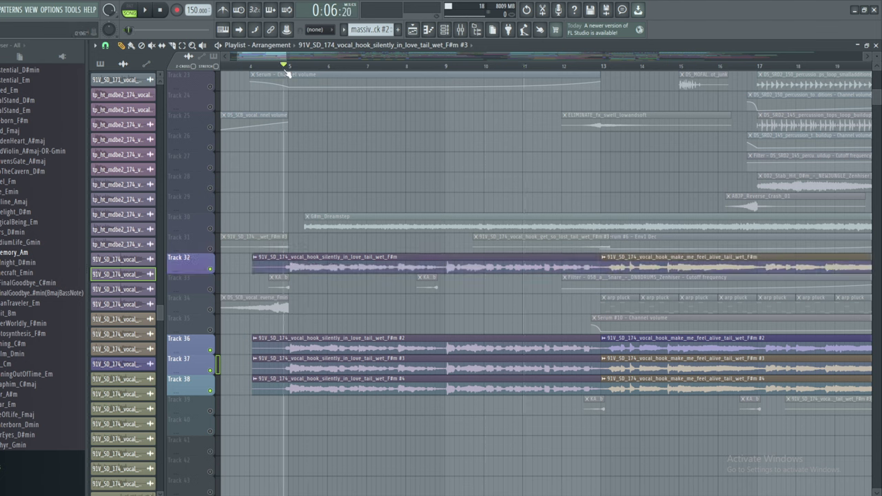
click(147, 13)
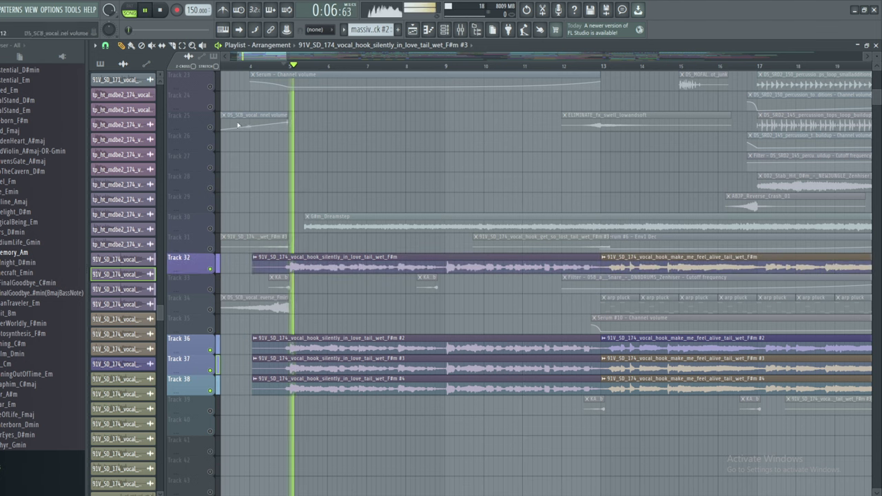
click(158, 10)
- Solo Track 27 and play its 025_Vocals_131bpm_Dm FUTUREGARAGE clip from bar 45, then pause playback
drag(286, 57, 391, 57)
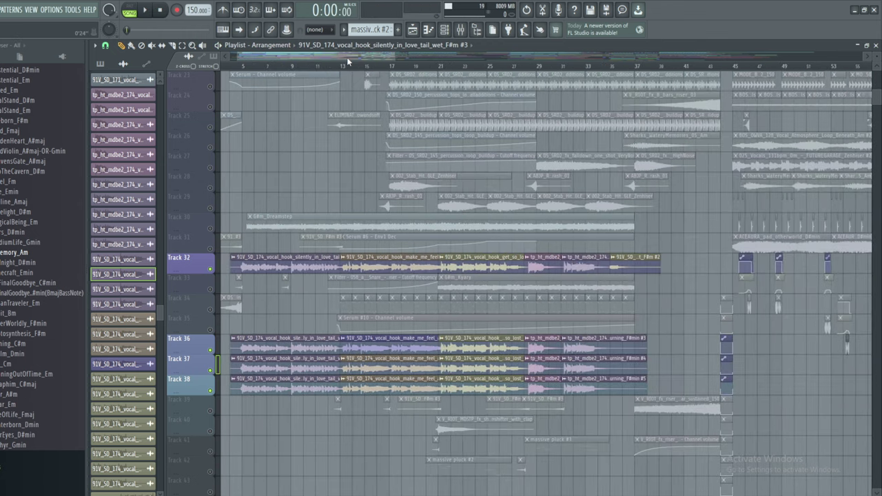
drag(332, 57, 425, 58)
scroll(278, 200, up, 1)
scroll(279, 200, up, 3)
drag(516, 58, 392, 58)
right_click(211, 310)
click(346, 67)
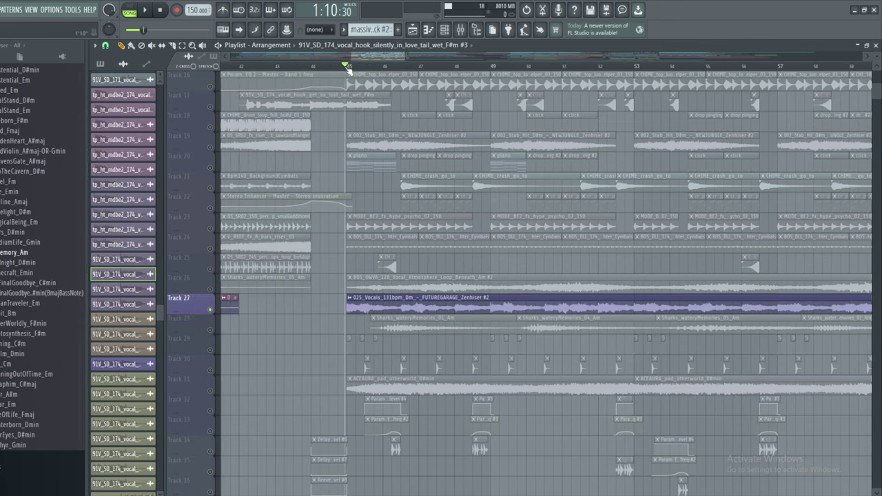
click(147, 10)
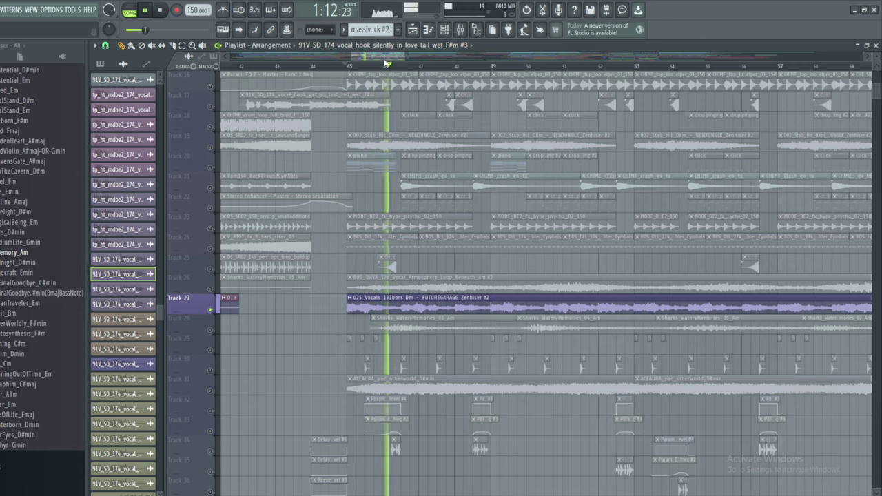
drag(396, 60, 394, 60)
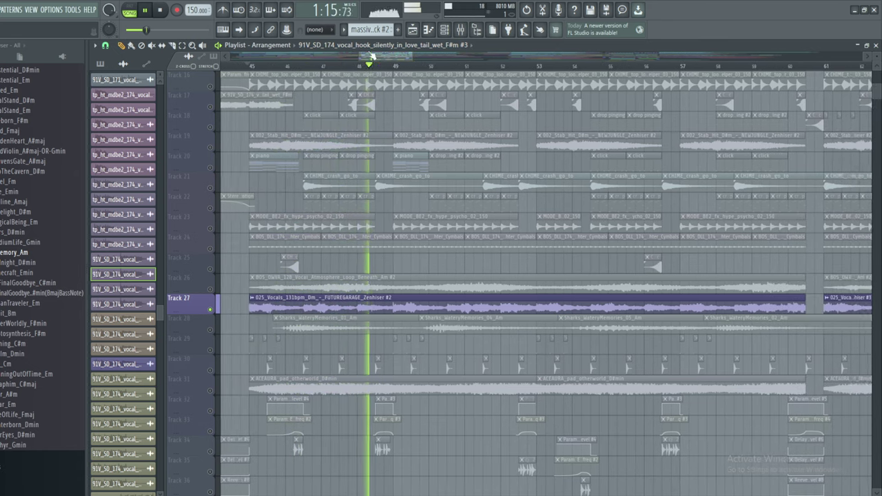
click(146, 10)
- Turn all playlist tracks back on and place the playhead at bar 45
drag(390, 60, 361, 91)
scroll(563, 173, up, 2)
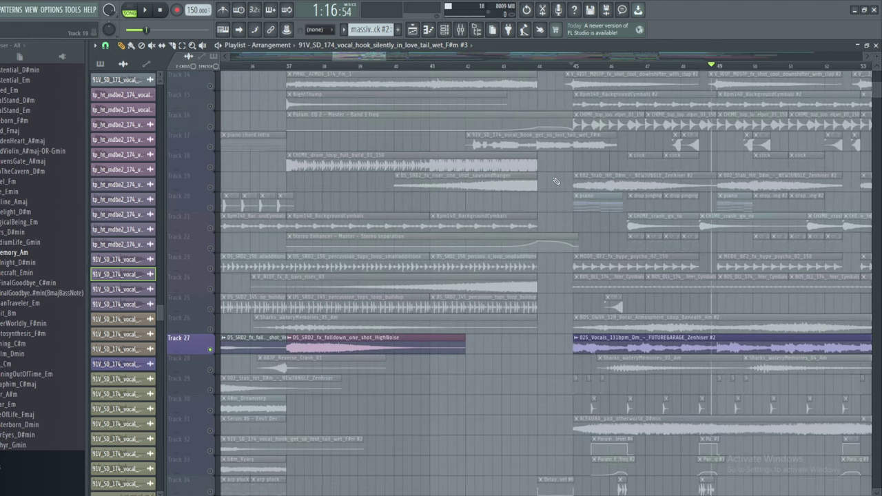
right_click(210, 271)
right_click(210, 271)
click(572, 66)
- Examine the build-up layers between bars 37 and 45, including the Delay 3 and Reeverb mix level automation on Tracks 34 to 43
scroll(344, 57, up, 4)
drag(345, 57, 372, 63)
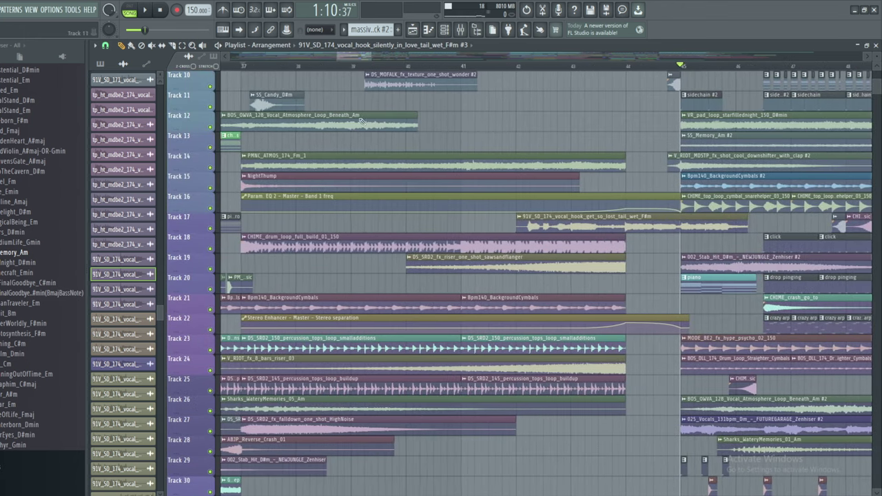
scroll(360, 122, down, 5)
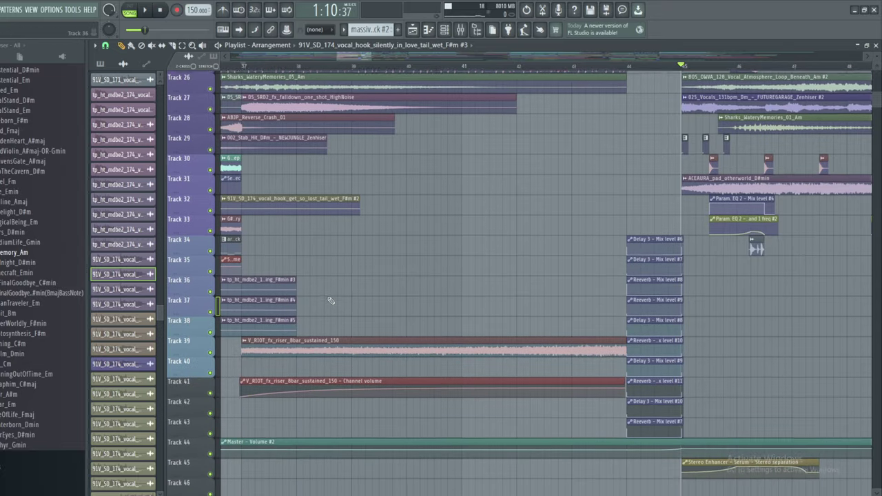
scroll(331, 301, up, 5)
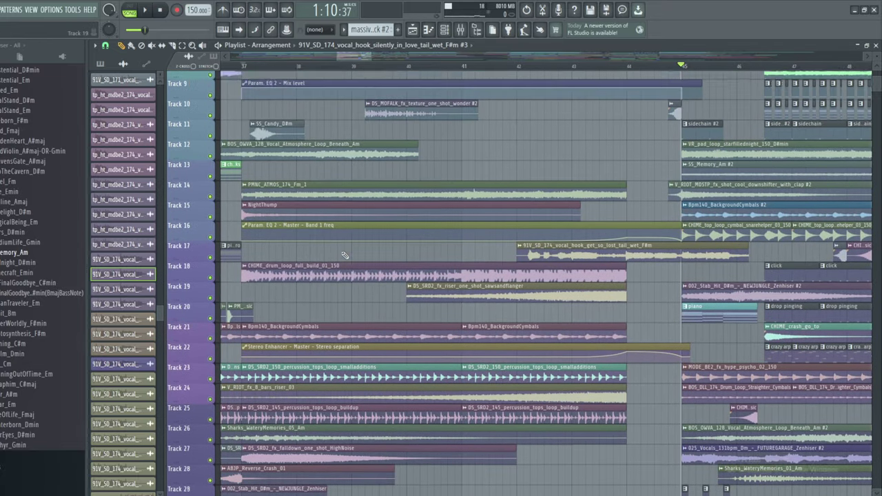
scroll(345, 255, down, 6)
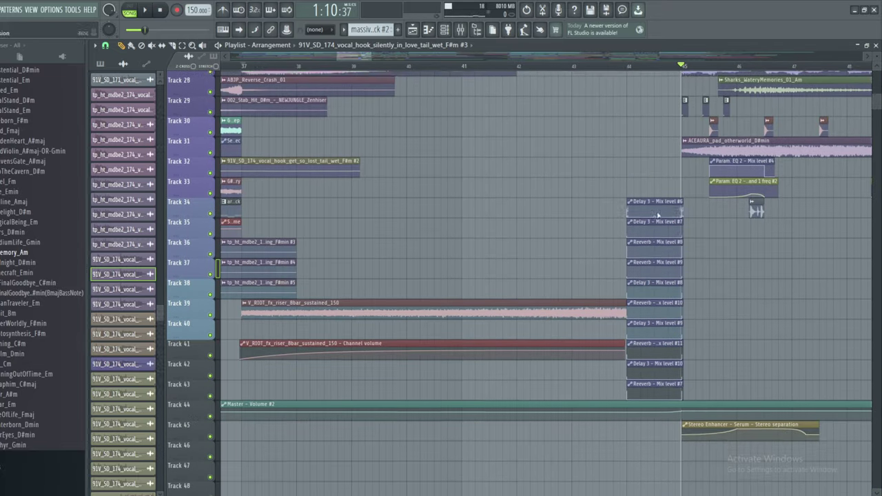
scroll(652, 248, down, 2)
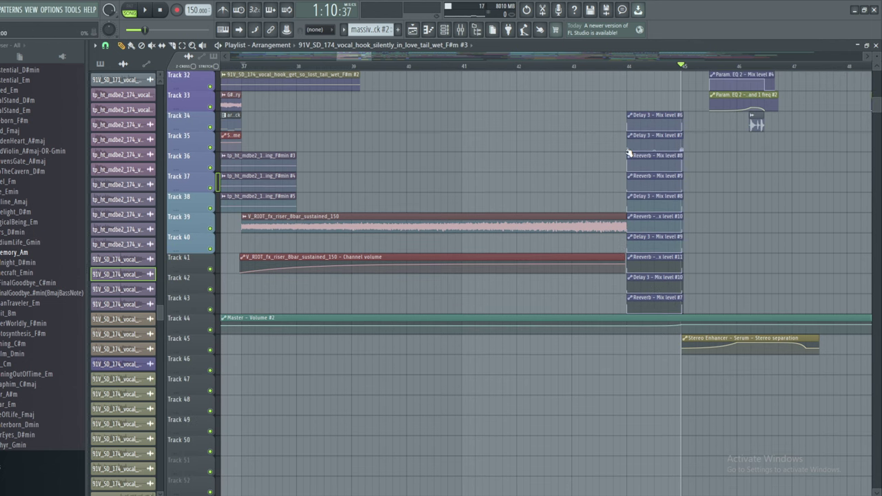
scroll(400, 251, up, 2)
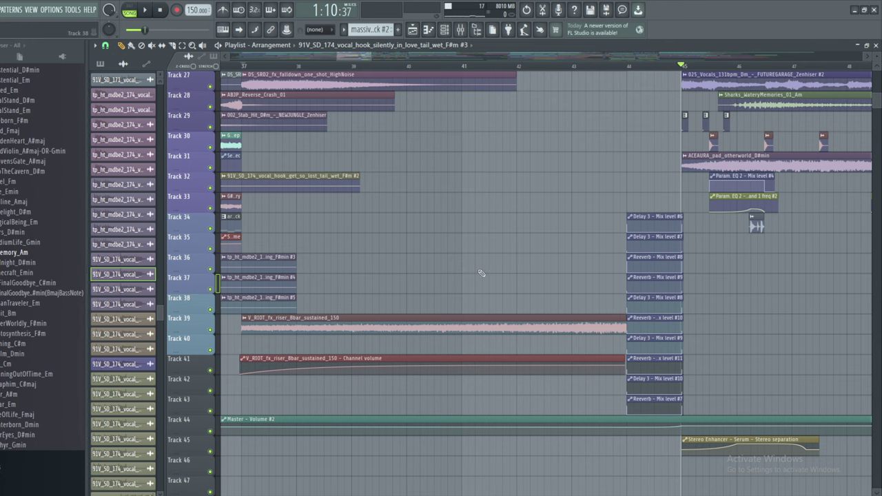
scroll(652, 186, up, 8)
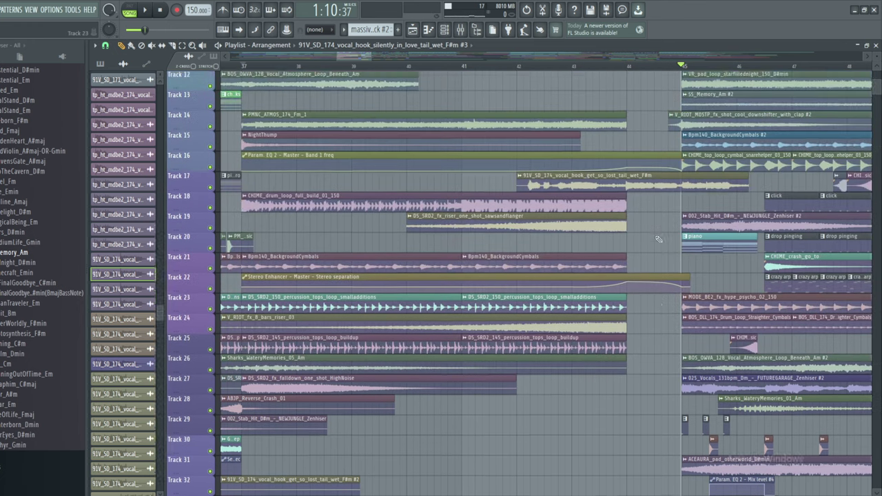
scroll(642, 186, up, 3)
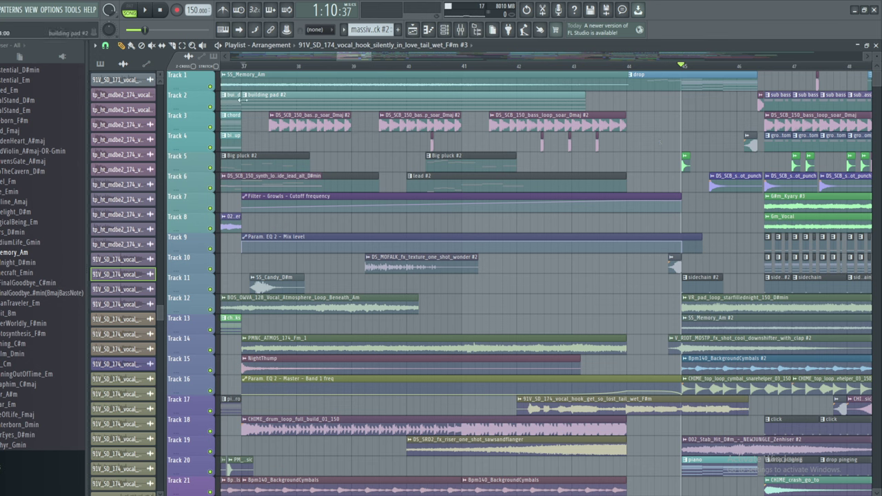
- Play the build-up from about bar 38, audition the building pad #2 pattern on Track 2, and stop playback
click(247, 98)
click(259, 113)
click(301, 66)
key(space)
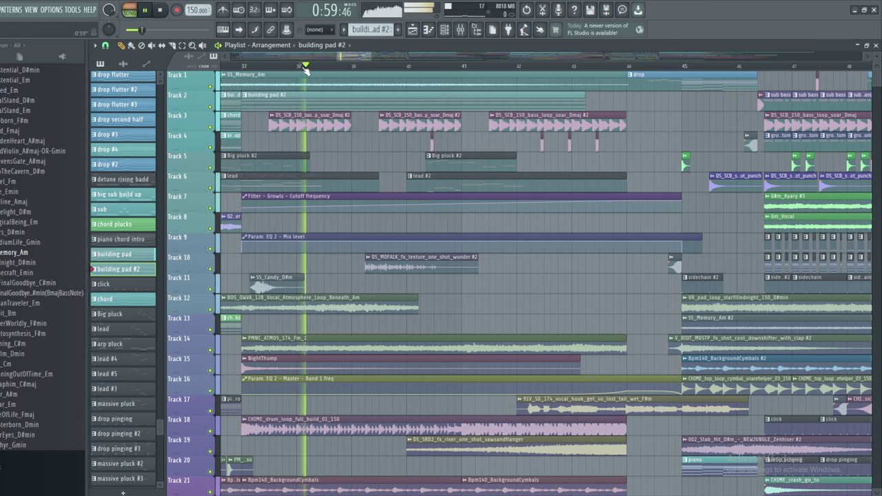
key(space)
click(245, 96)
click(256, 113)
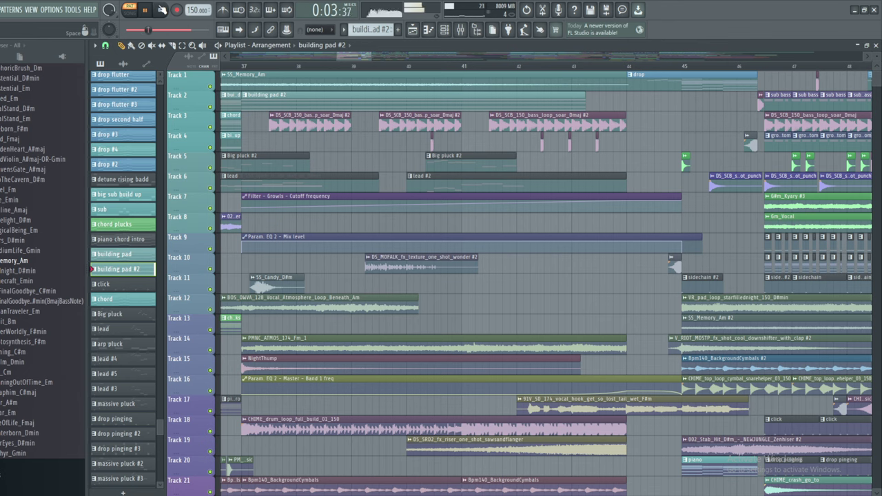
click(162, 9)
- Preview the first DS_SCB_150_bass_loop_soar_Dmaj #2 clip on Track 3
mouse_move(359, 56)
mouse_down()
mouse_move(380, 59)
mouse_move(366, 60)
mouse_up()
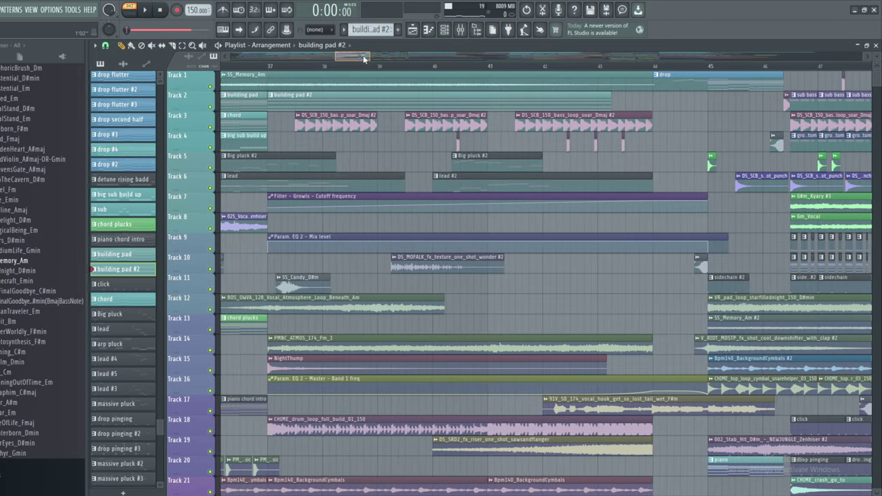
click(301, 119)
click(316, 132)
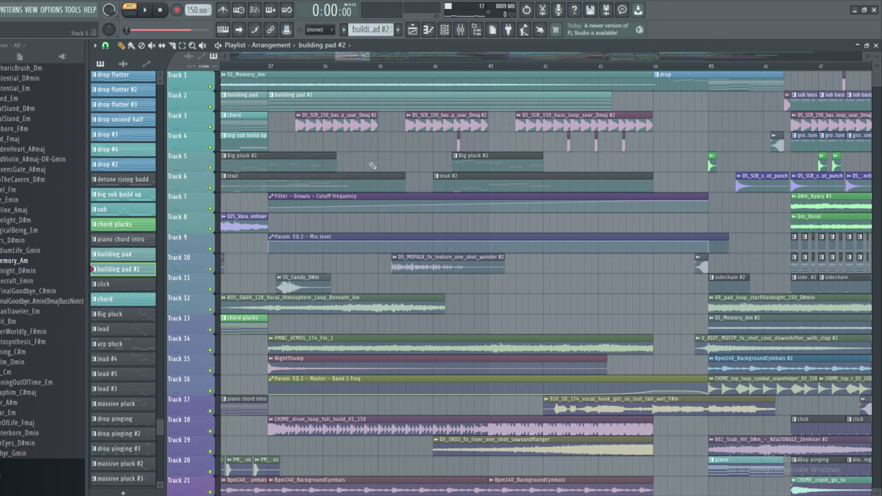
- Preview the SS_Candy_D#m clip on Track 11 and stop the preview
scroll(373, 165, down, 4)
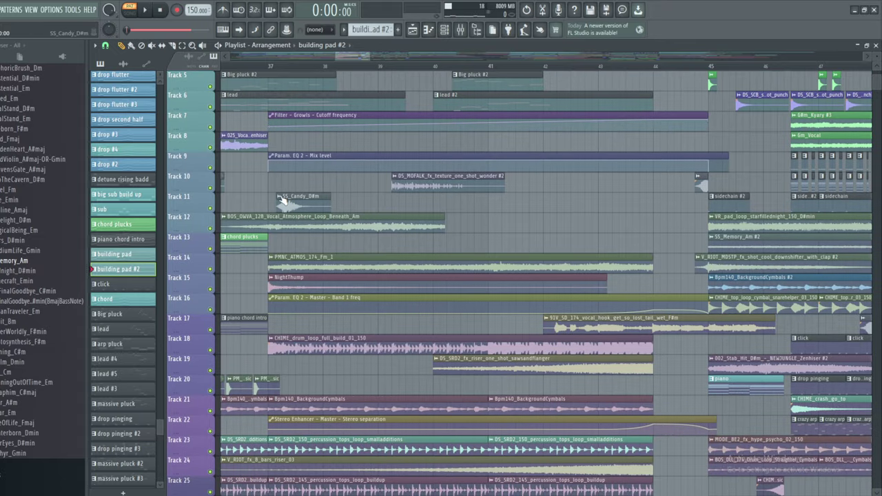
click(281, 197)
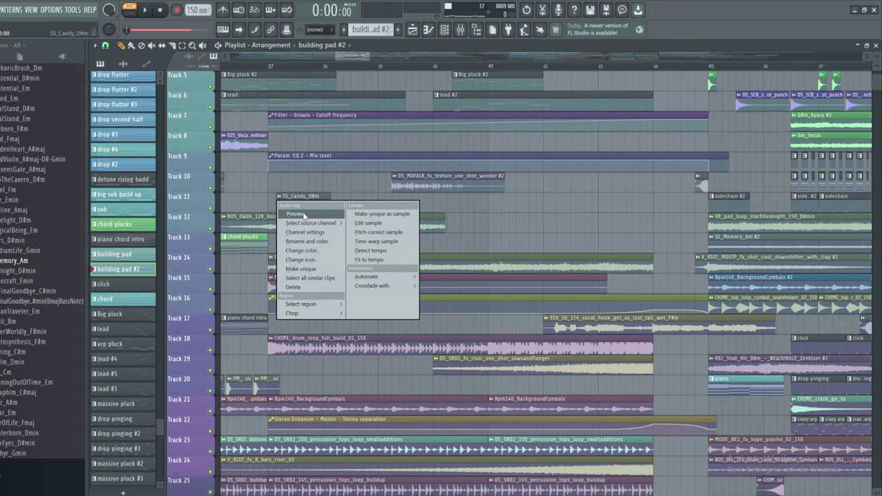
click(305, 216)
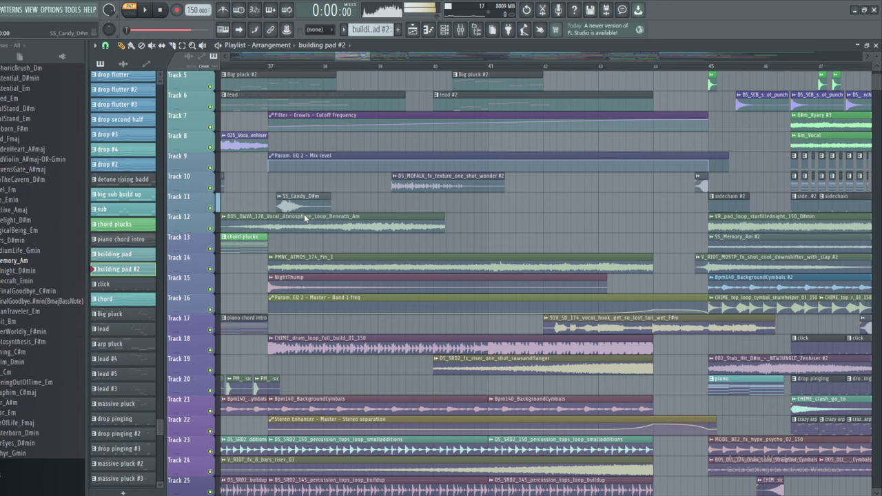
click(161, 11)
- Place the playhead just after bar 44 in song mode and examine Fruity parametric EQ 2 on the Master mixer channel
scroll(551, 172, down, 7)
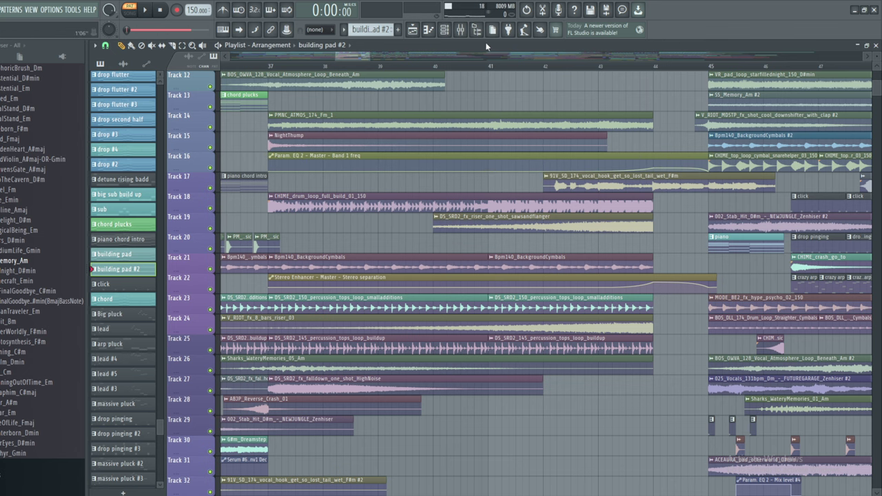
click(460, 30)
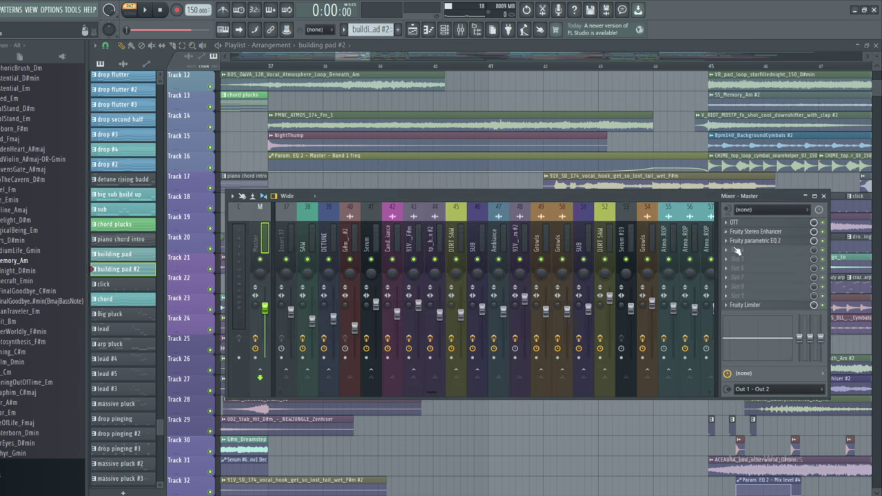
click(741, 241)
drag(299, 111, 427, 161)
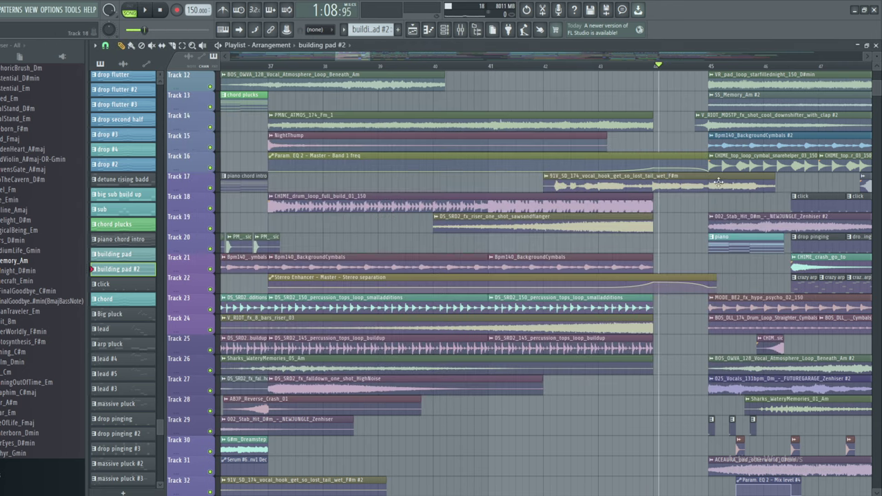
click(460, 30)
click(748, 249)
click(753, 246)
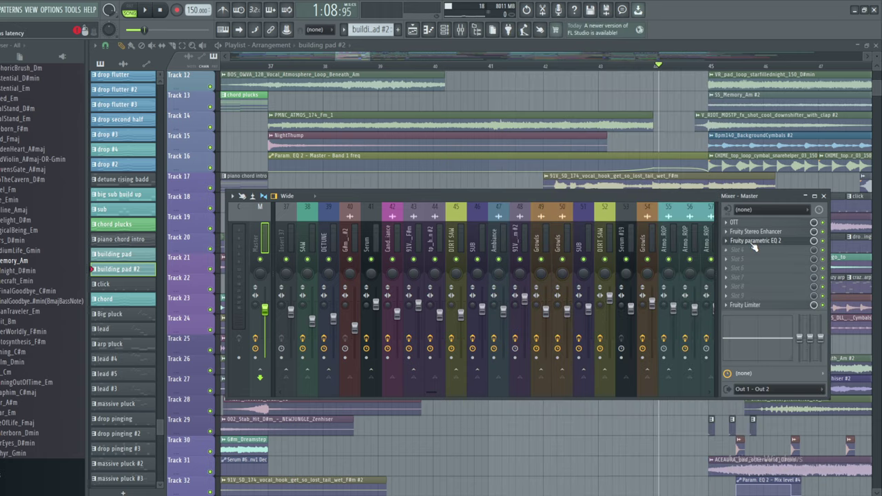
click(751, 241)
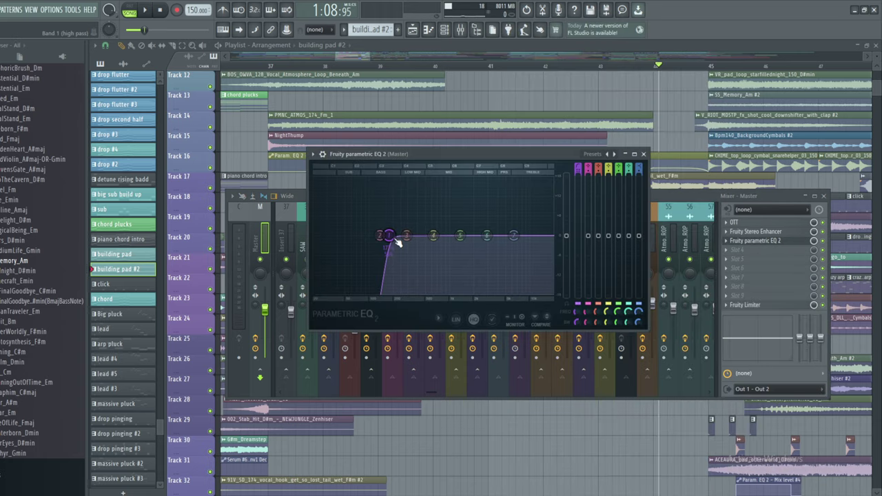
- Close the Master EQ and the mixer, and examine the Stereo Enhancer stereo separation automation clip on Track 22
click(644, 154)
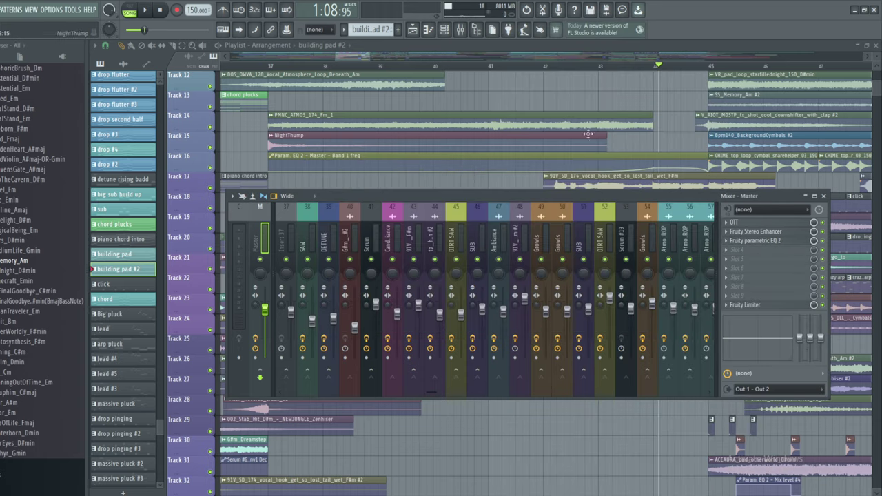
key(F9)
drag(340, 59, 347, 63)
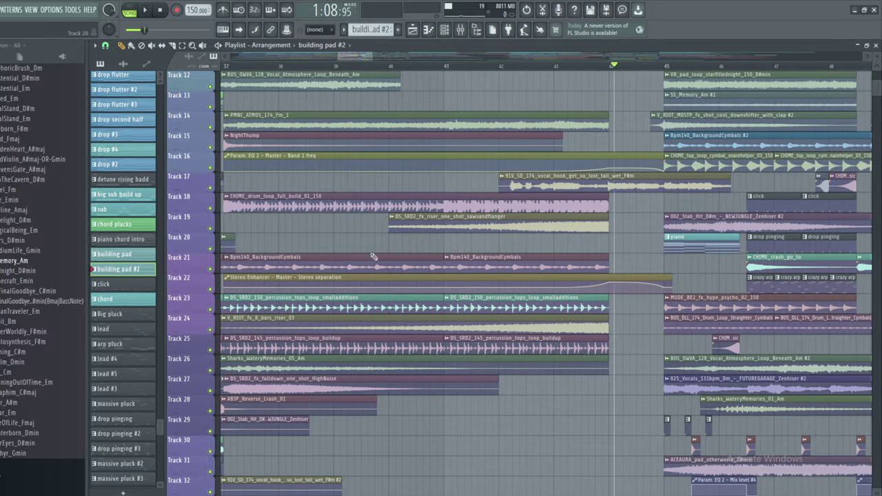
scroll(554, 137, up, 3)
scroll(559, 139, down, 6)
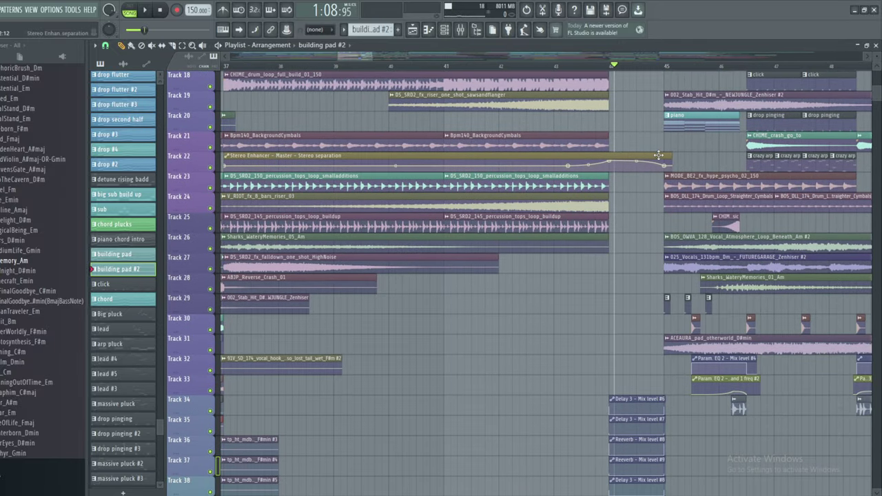
scroll(618, 150, up, 2)
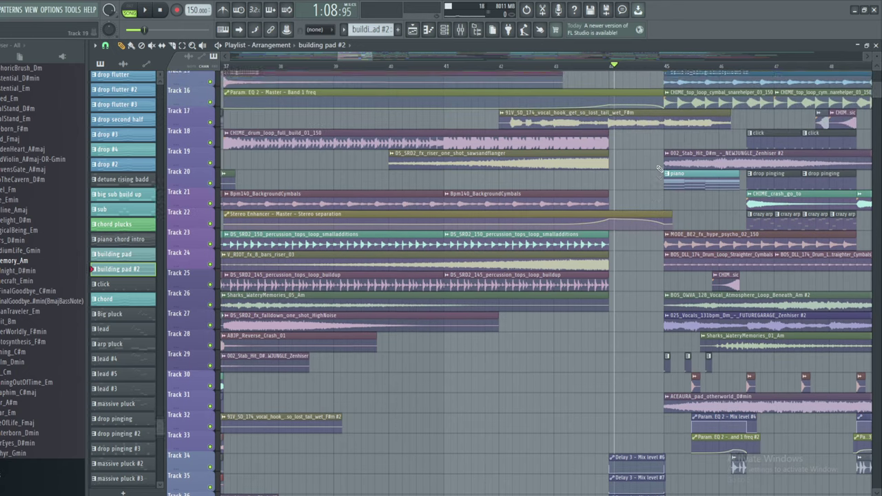
drag(359, 56, 356, 54)
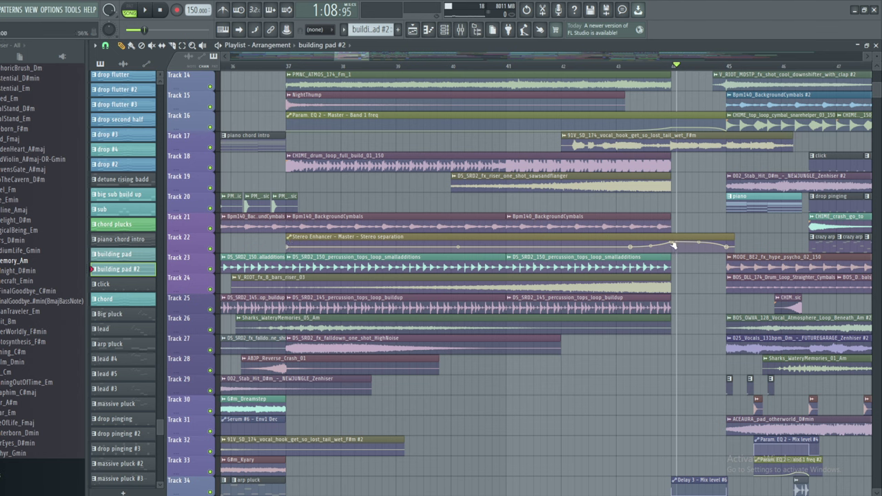
scroll(702, 209, down, 2)
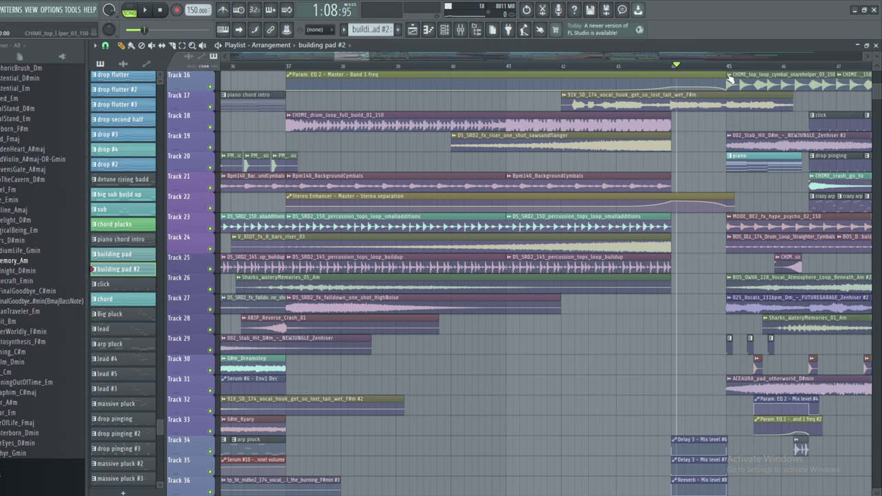
- Examine the Master volume automation clip on Track 44 at the song's start and around bar 45
scroll(494, 208, down, 16)
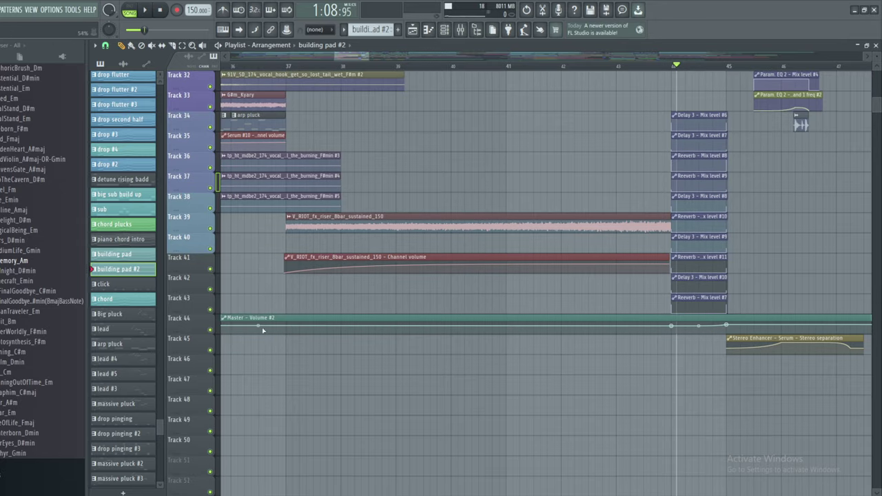
drag(355, 57, 230, 59)
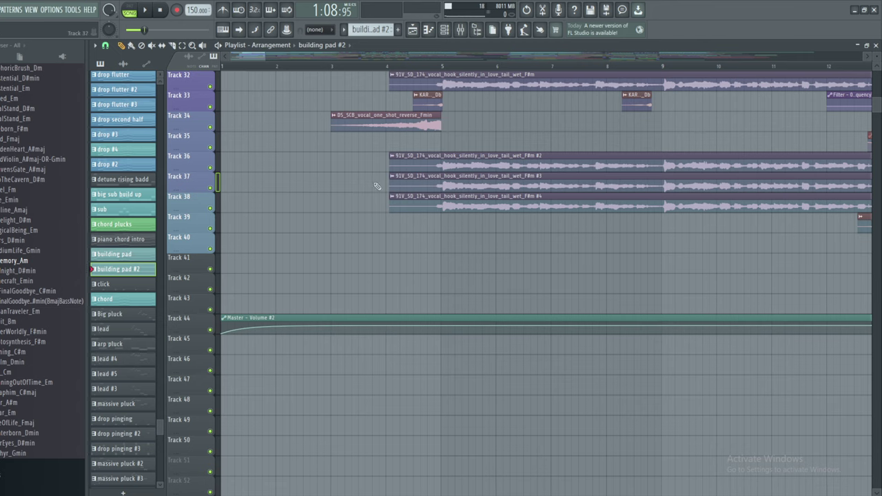
drag(250, 55, 366, 59)
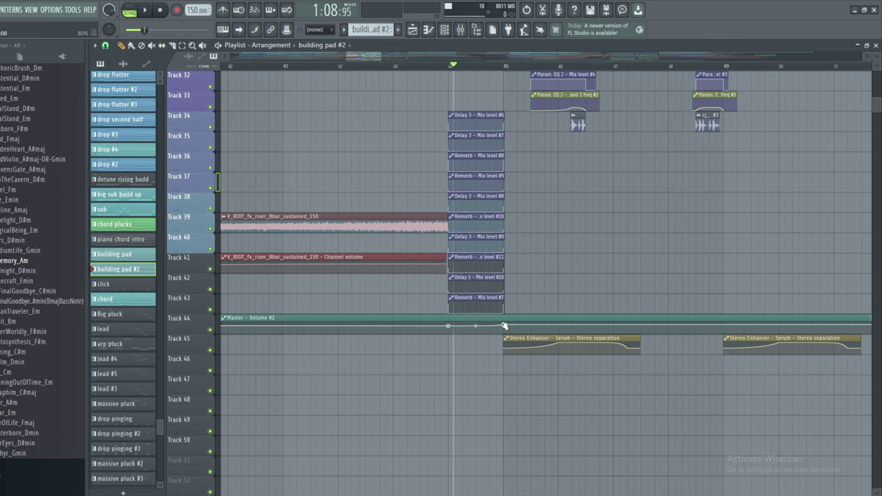
click(460, 29)
- Play the arrangement from just after bar 44 through the first drop to about bar 52, and stop playback
drag(377, 59, 385, 60)
scroll(365, 174, up, 8)
scroll(348, 175, up, 4)
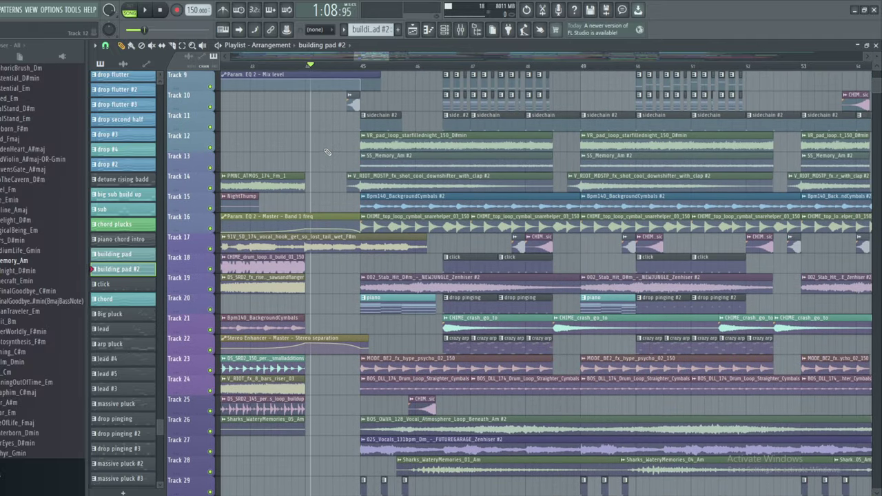
scroll(379, 110, up, 2)
scroll(378, 111, up, 3)
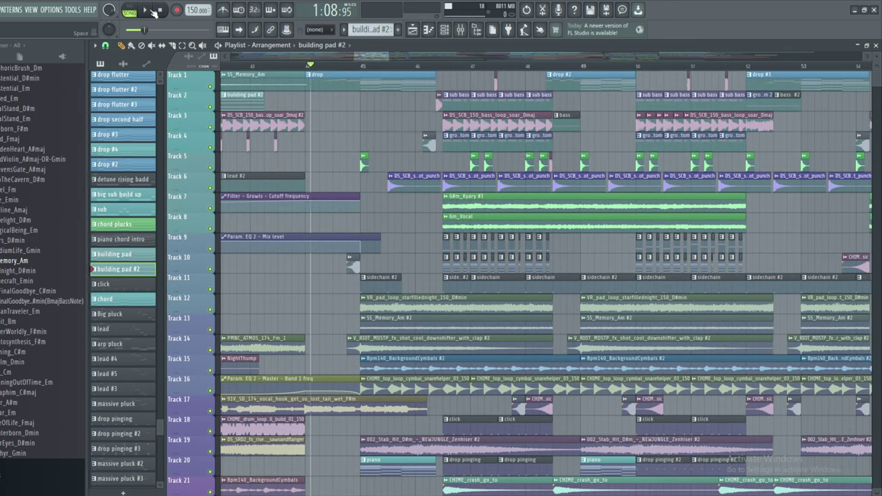
click(147, 11)
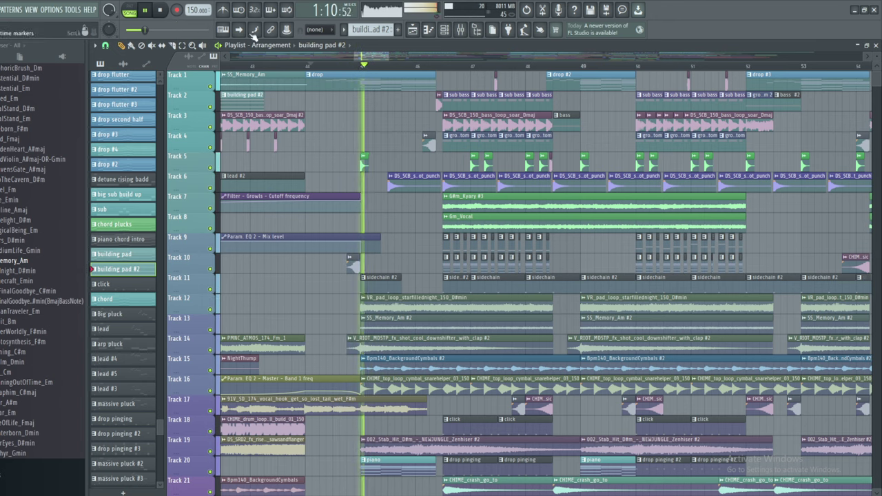
drag(366, 57, 369, 58)
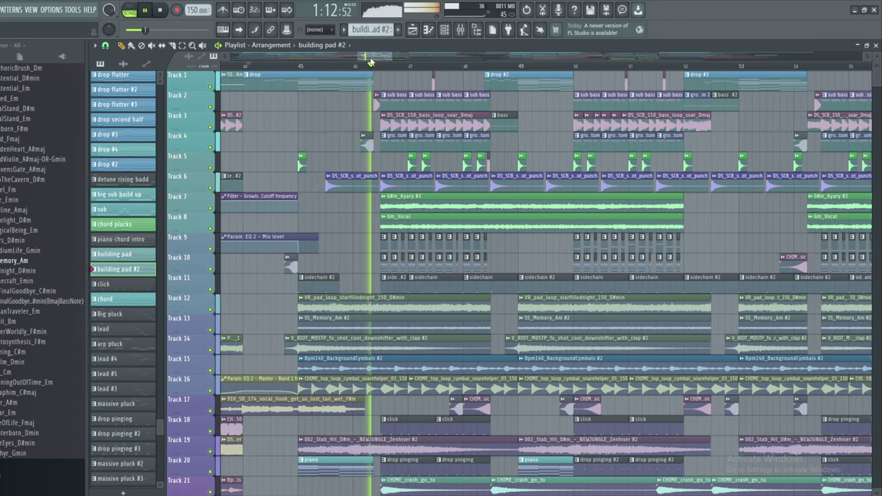
scroll(370, 59, right, 1)
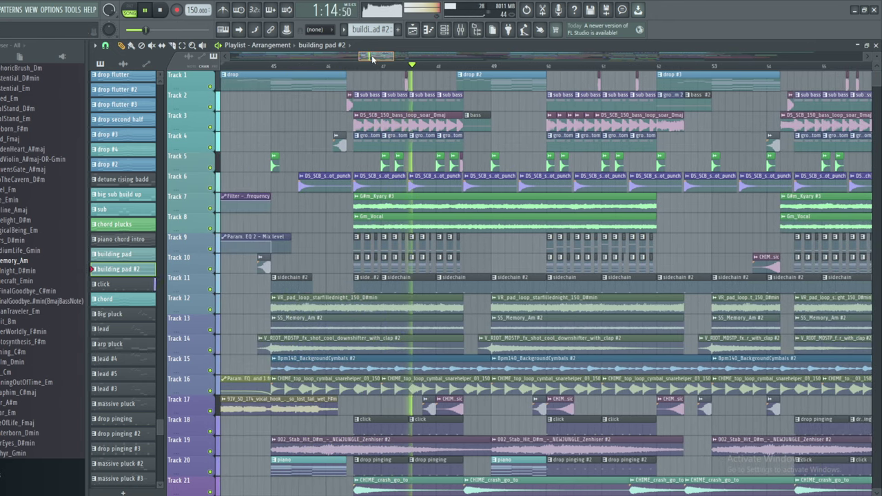
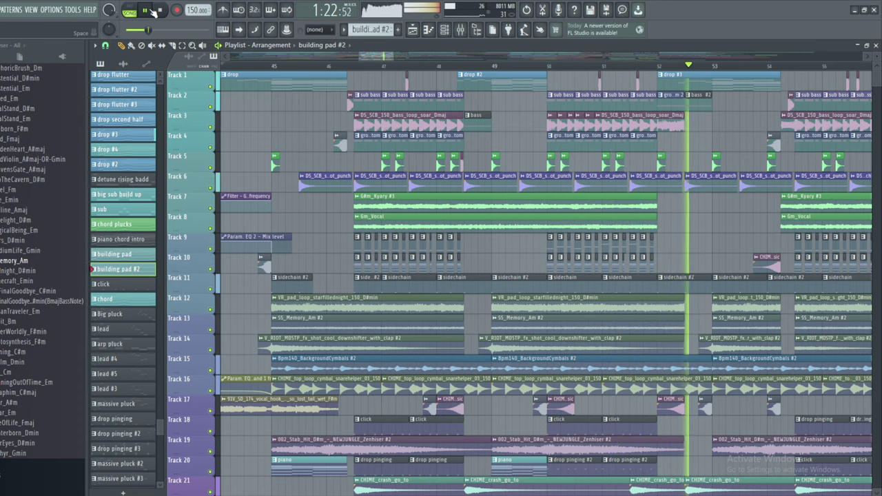
click(147, 10)
click(161, 13)
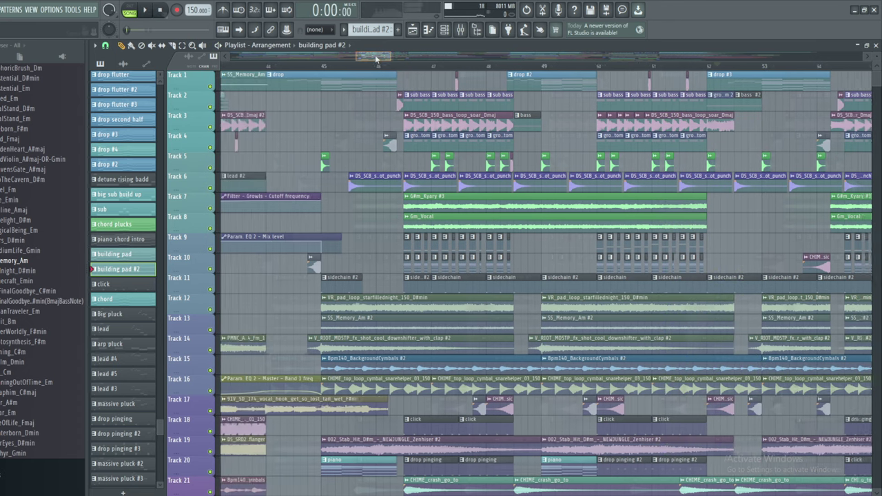
- Place the playhead at bar 45, open the drop pattern from Track 1 in the piano roll, and show its channels in the channel rack
click(326, 68)
click(343, 87)
double_click(343, 87)
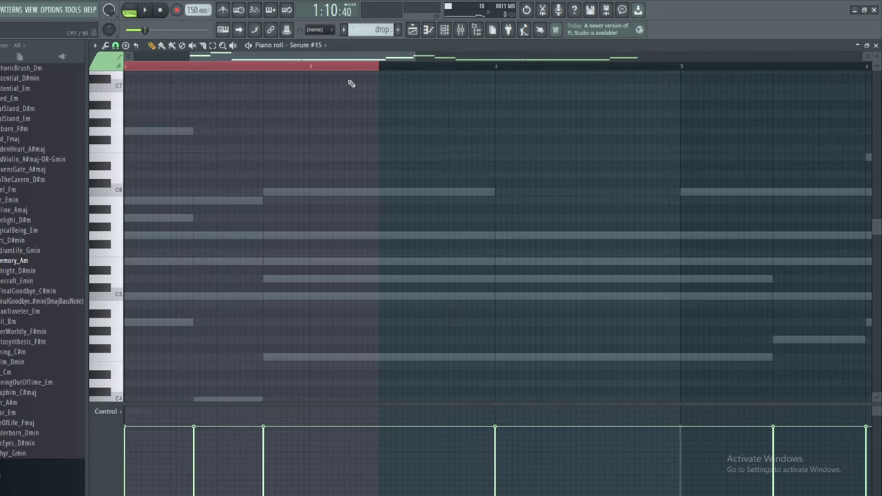
click(444, 29)
scroll(446, 222, down, 7)
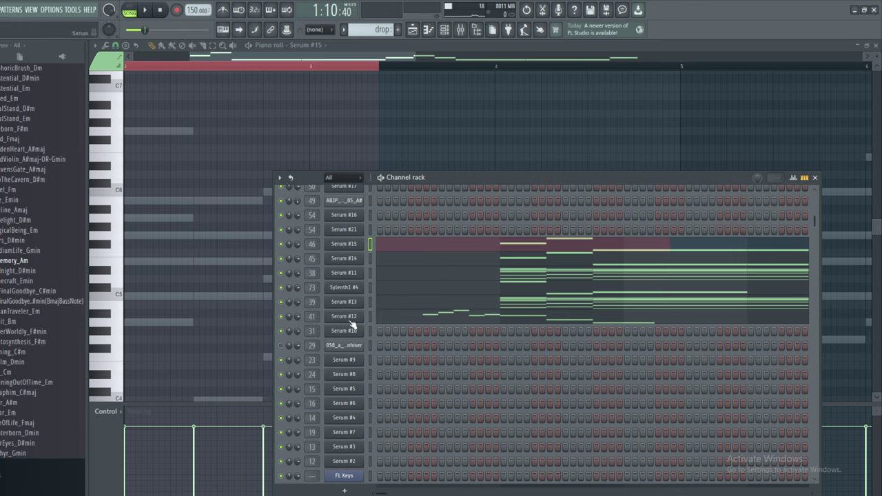
- Solo the Serum #12 channel, audition the drop pattern in pattern mode, and stop playback
right_click(281, 317)
click(130, 10)
key(space)
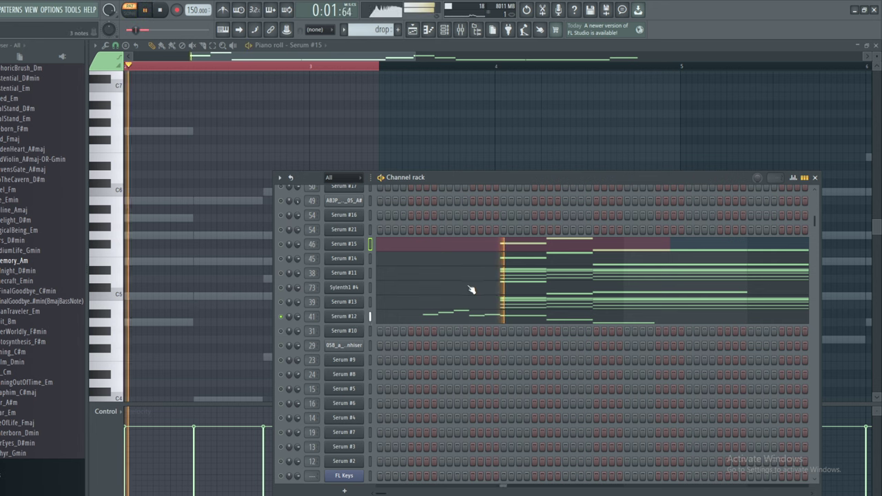
click(162, 14)
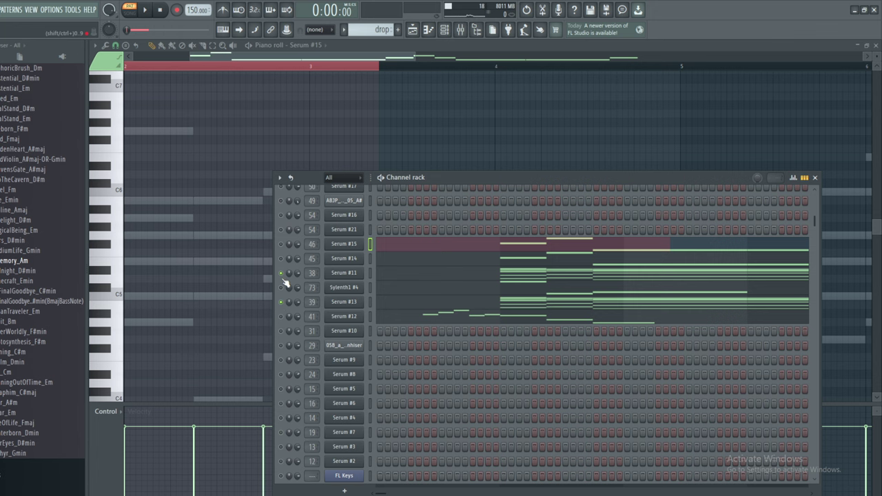
- Inspect the oscillator settings of Serum #13 (DETUNE) and Serum #11 (SAW), closing their windows when done
click(350, 302)
drag(344, 155, 313, 96)
click(594, 180)
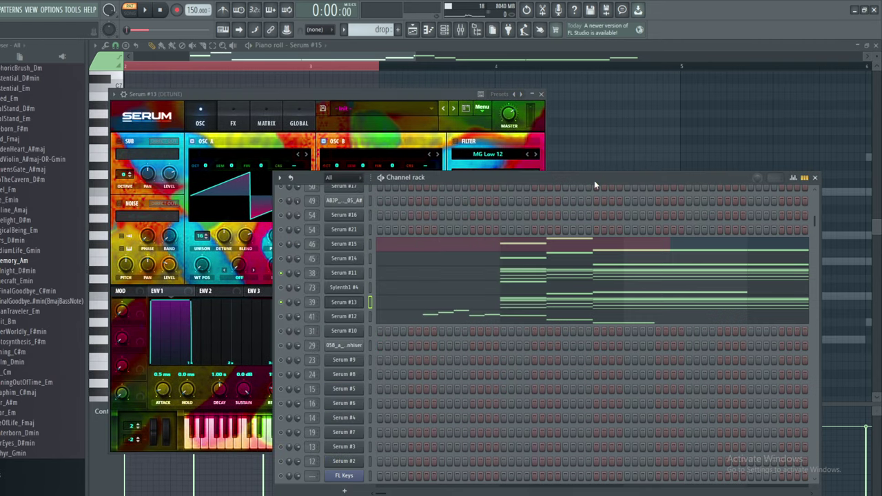
click(357, 277)
drag(353, 152, 538, 106)
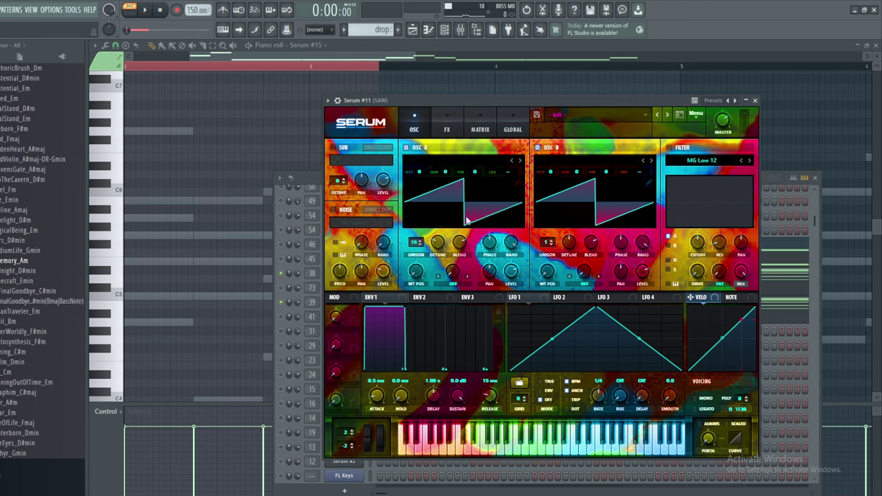
click(755, 100)
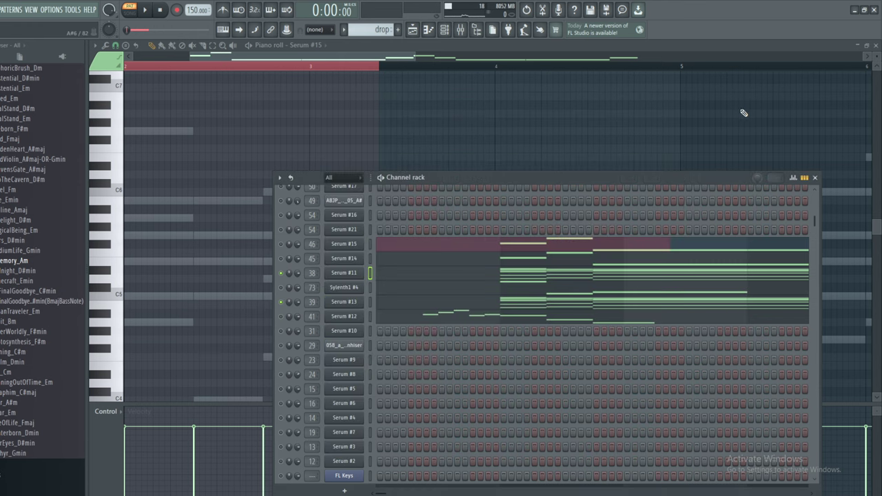
click(348, 308)
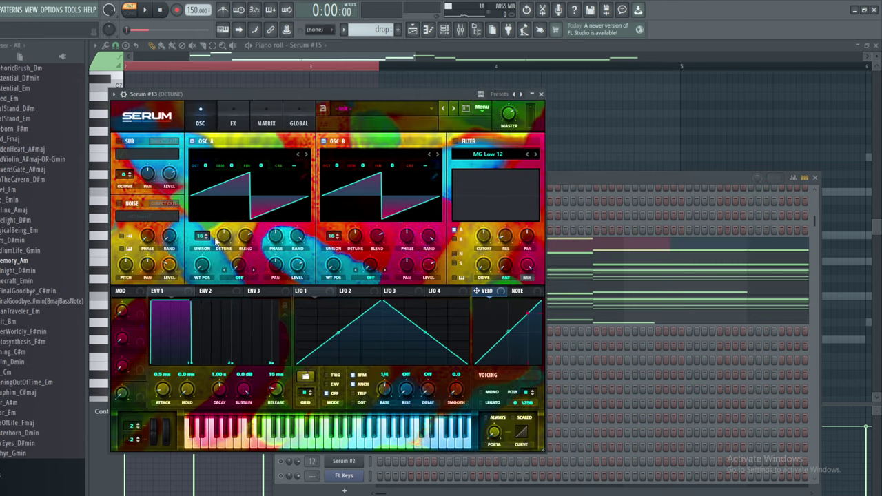
click(539, 95)
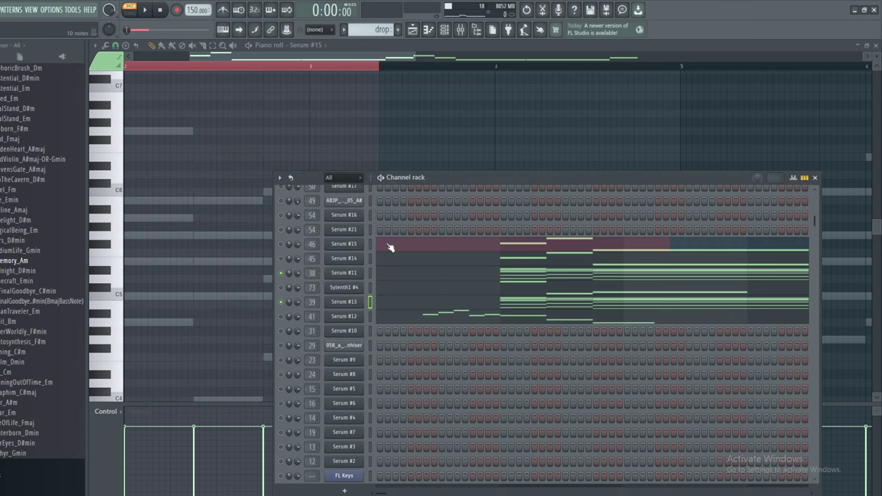
- Reposition the channel rack, audition the drop pattern with only Serum #11 and Serum #13 enabled, and stop playback
drag(508, 183, 443, 108)
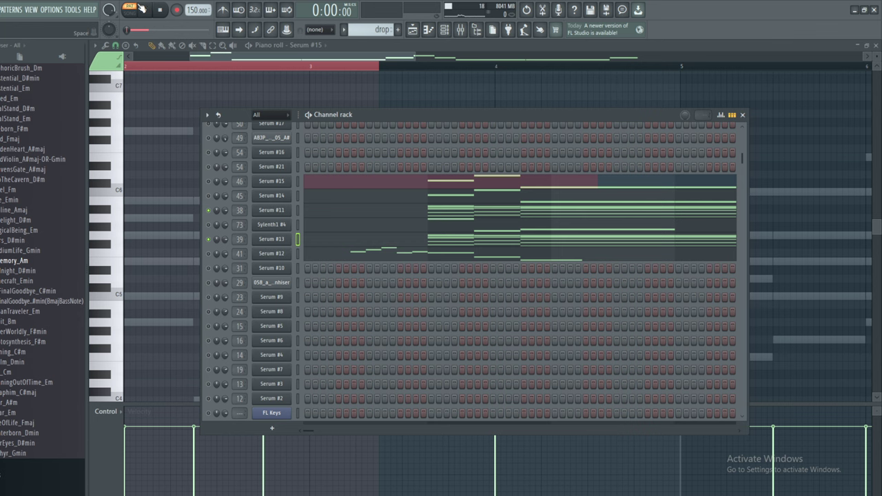
click(145, 11)
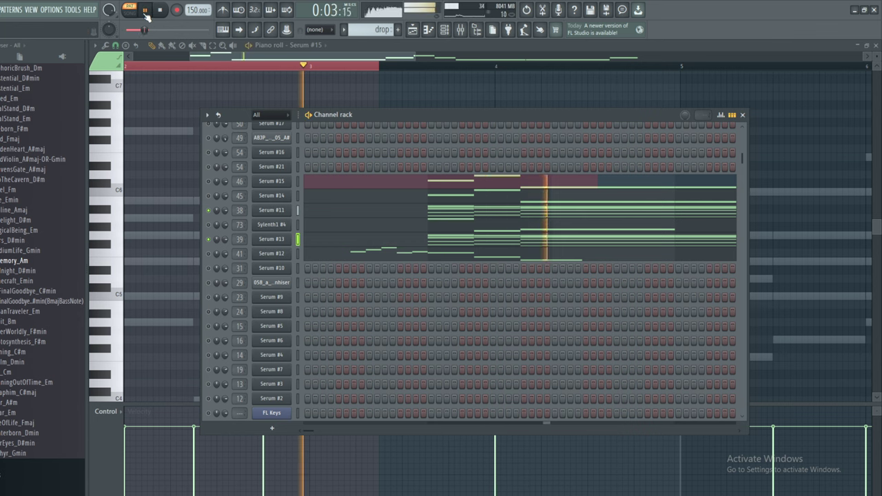
click(145, 11)
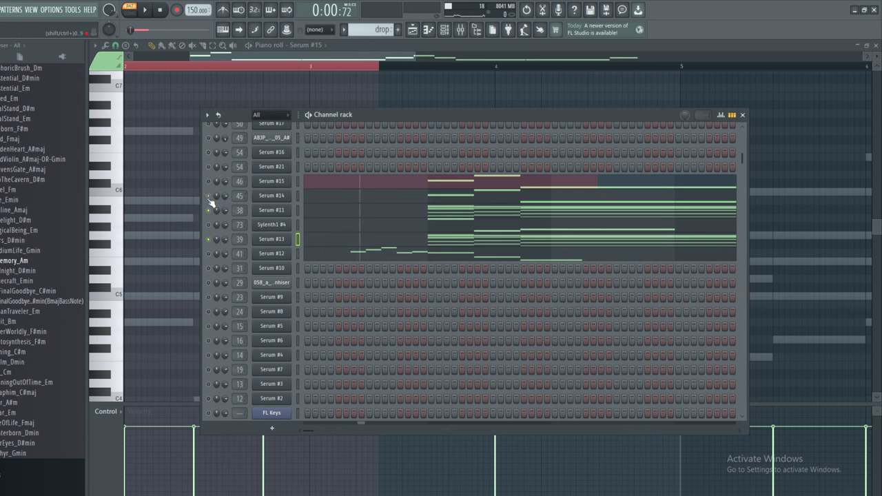
- Open Serum #14, mute Serum #11 and Serum #13, and audition Serum #14 alone in the drop pattern
click(276, 196)
drag(267, 171, 547, 266)
click(211, 212)
click(209, 239)
click(144, 10)
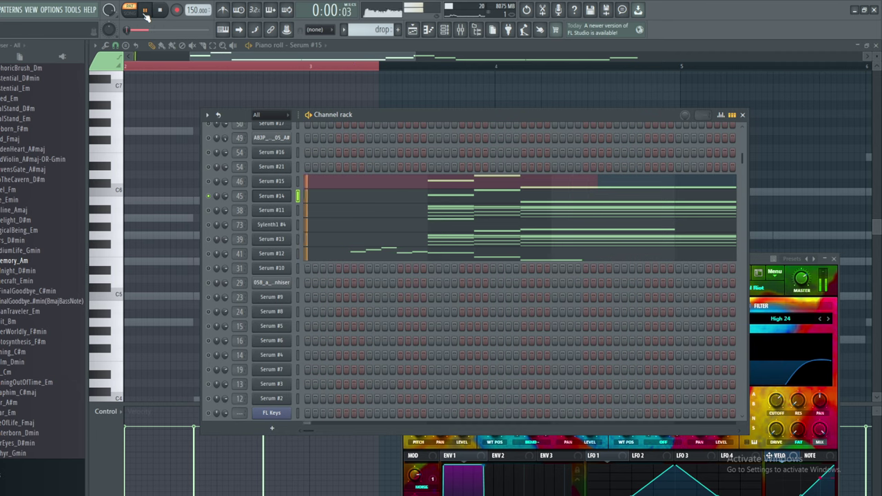
click(146, 14)
- Inspect the Serum #15 (SUB) instrument and close its window
click(272, 181)
drag(293, 115, 416, 121)
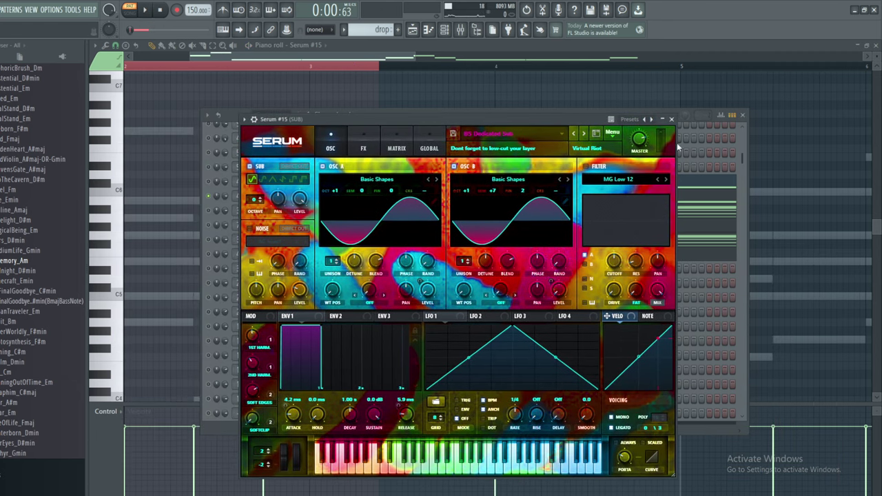
click(672, 120)
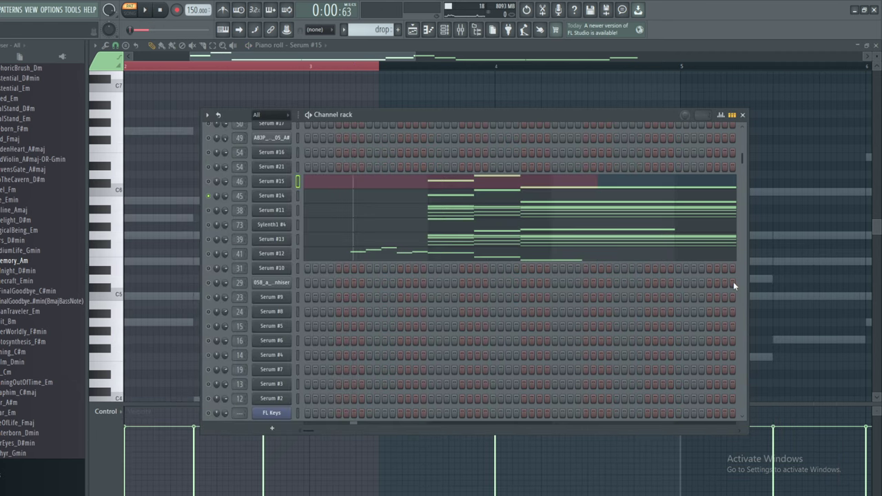
- Show Serum #14's DIRT SAW mixer channel and examine its FabFilter Pro-Q 3 and OTT effects
click(264, 196)
key(F9)
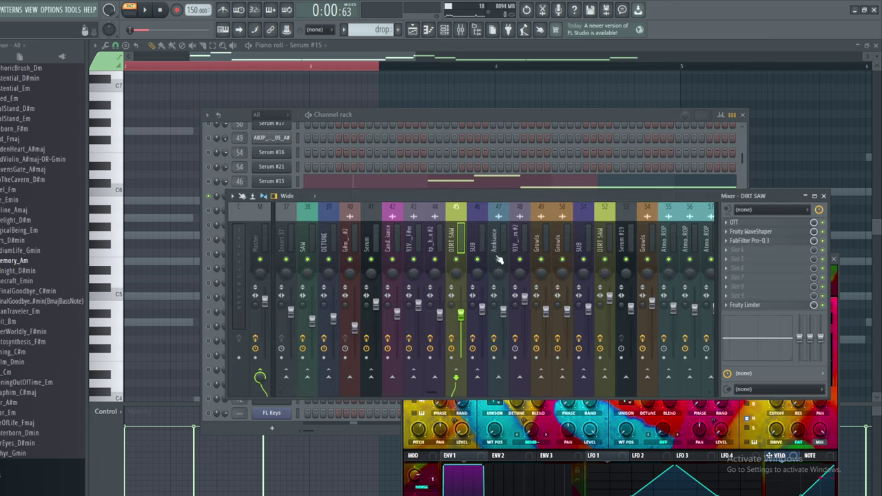
click(752, 241)
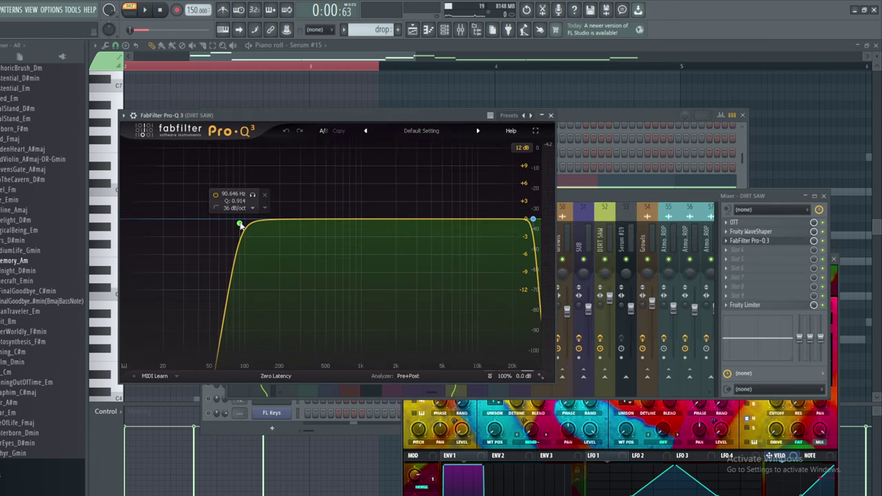
click(739, 222)
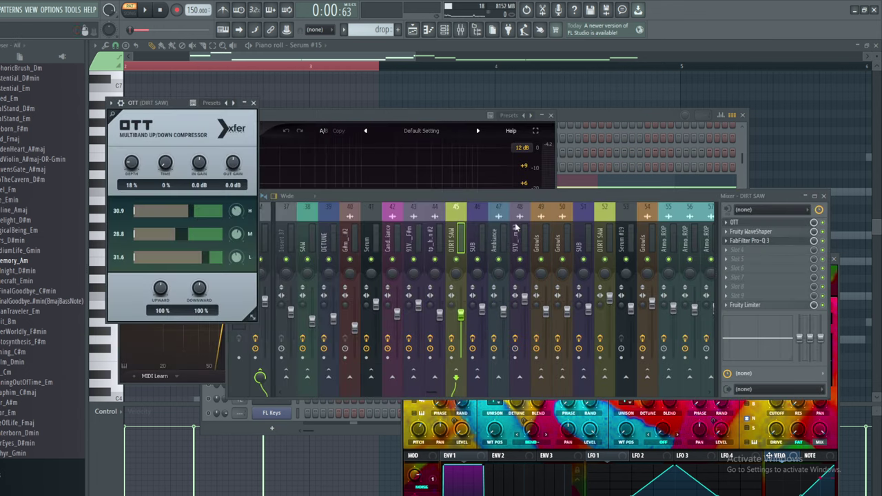
drag(165, 111, 197, 106)
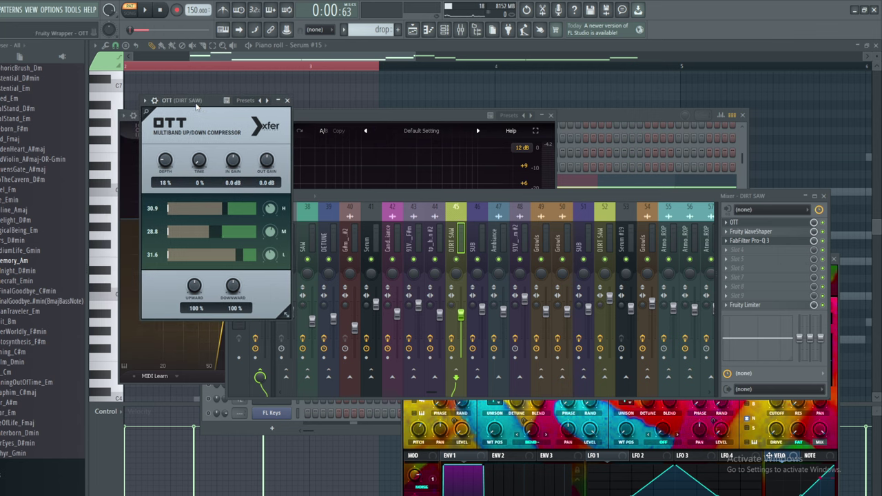
- Return to the playlist's drop section and preview the VR_pad_loop_starfillednight_150_D#min clip on Track 12
click(579, 110)
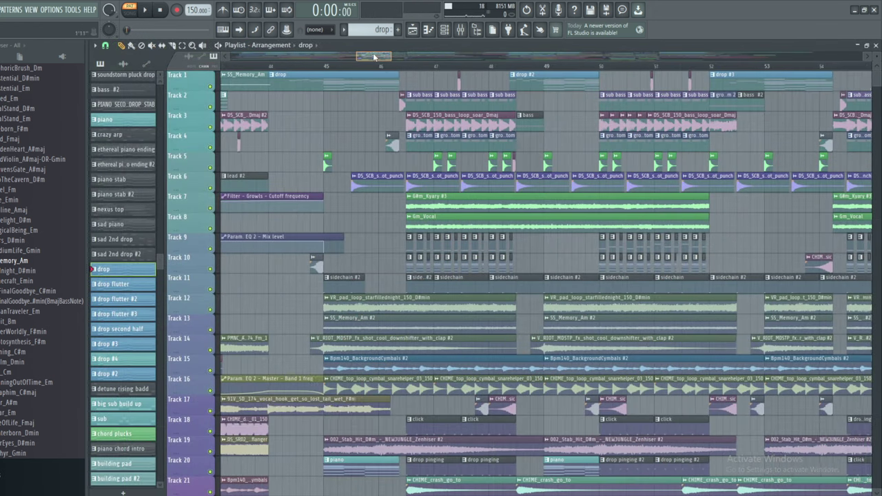
mouse_move(386, 56)
mouse_down()
mouse_move(393, 58)
mouse_move(375, 57)
mouse_up()
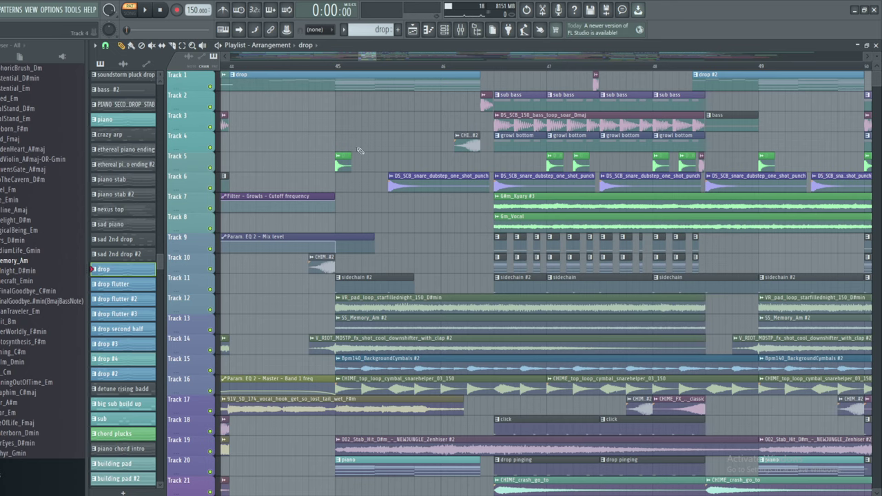
scroll(370, 139, down, 4)
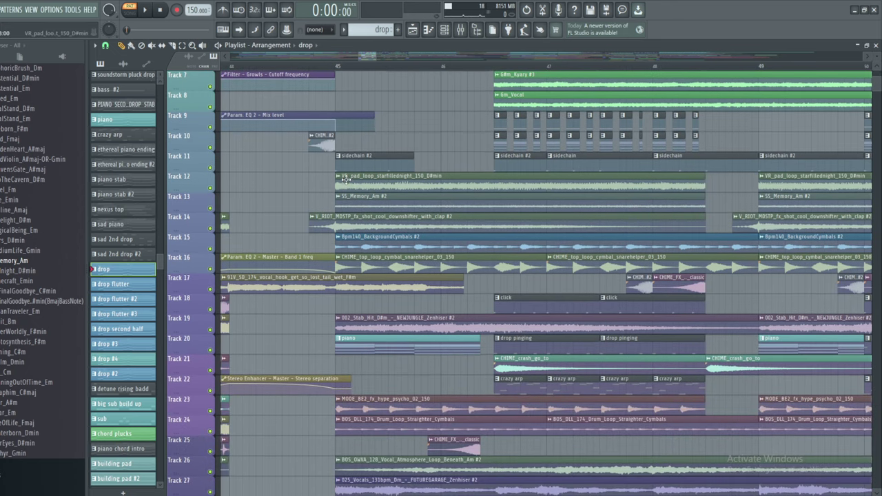
right_click(344, 181)
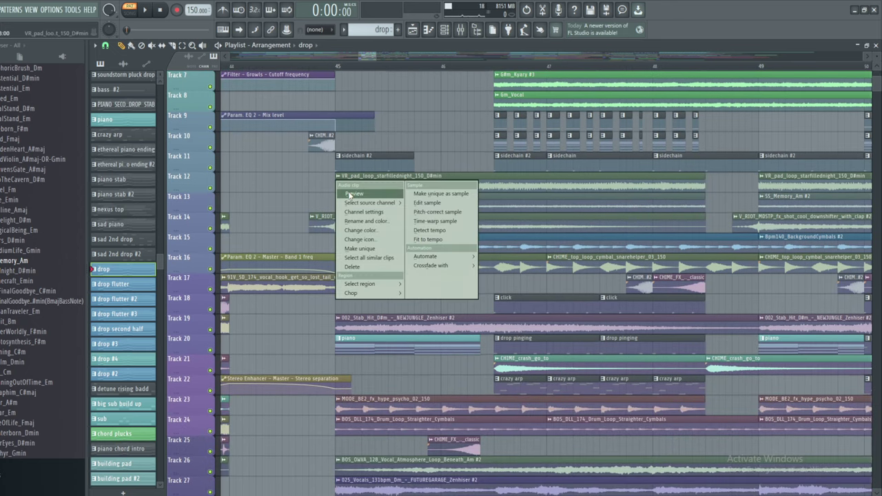
click(349, 194)
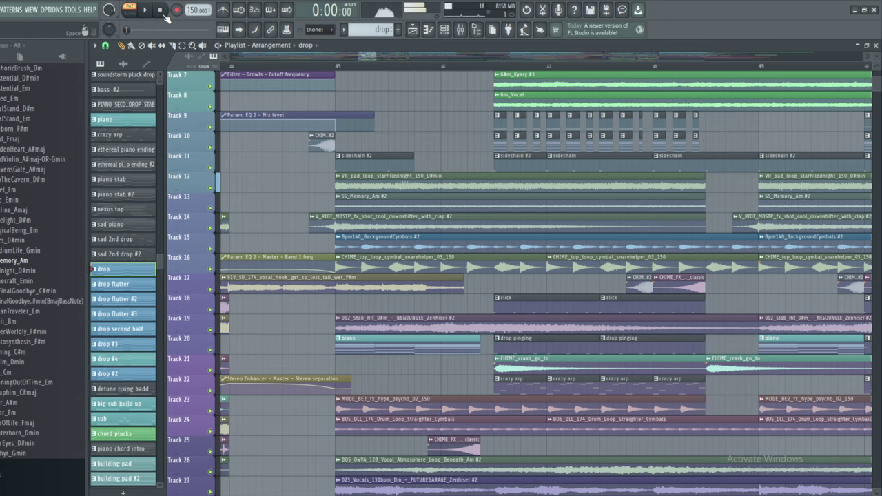
- Inspect the FabFilter Pro-Q 3 on the Atmos DROP mixer channel, and close the mixer
click(460, 29)
click(678, 236)
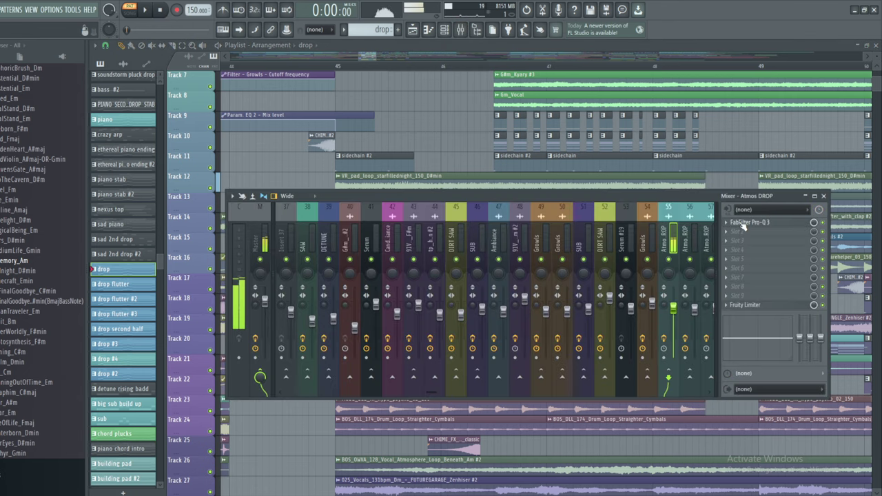
click(750, 222)
click(525, 90)
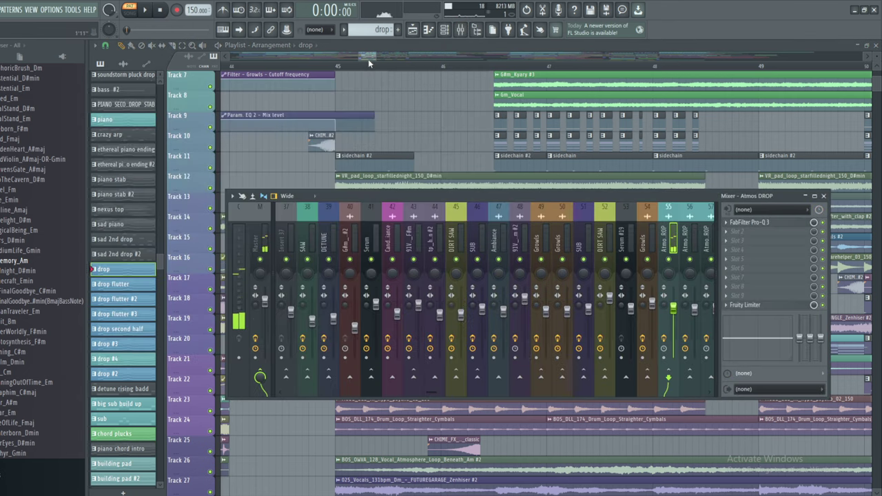
key(F9)
- Preview the V_RIOT cool downshifter, Bpm140_BackgroundCymbals #2 and CHIME_top_loop_cymbal_snarehelper_03_150 clips on Tracks 14 to 16
click(334, 219)
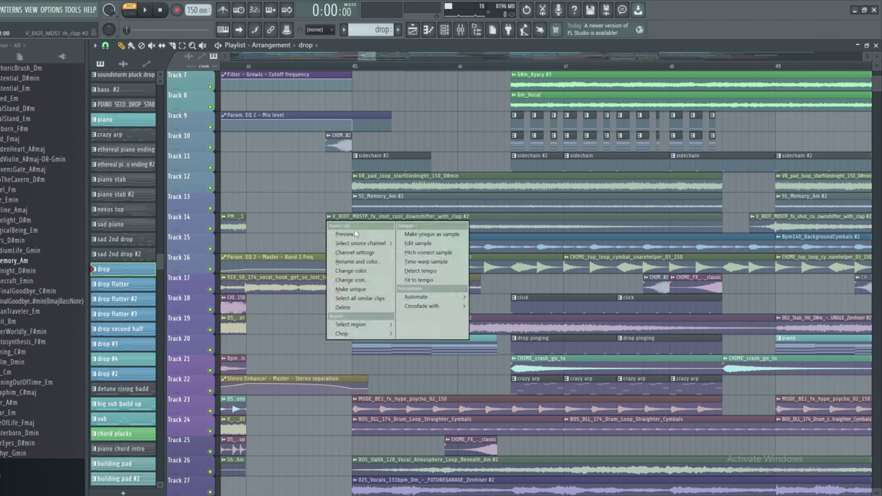
click(371, 223)
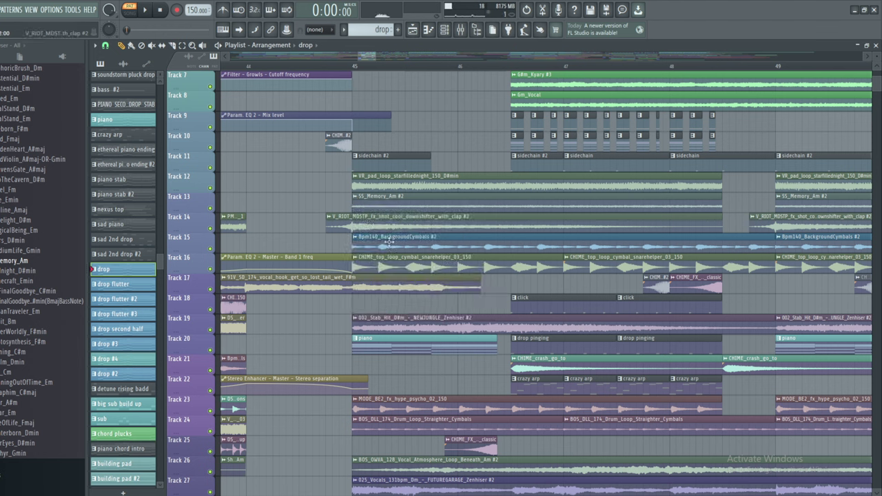
click(355, 237)
click(371, 255)
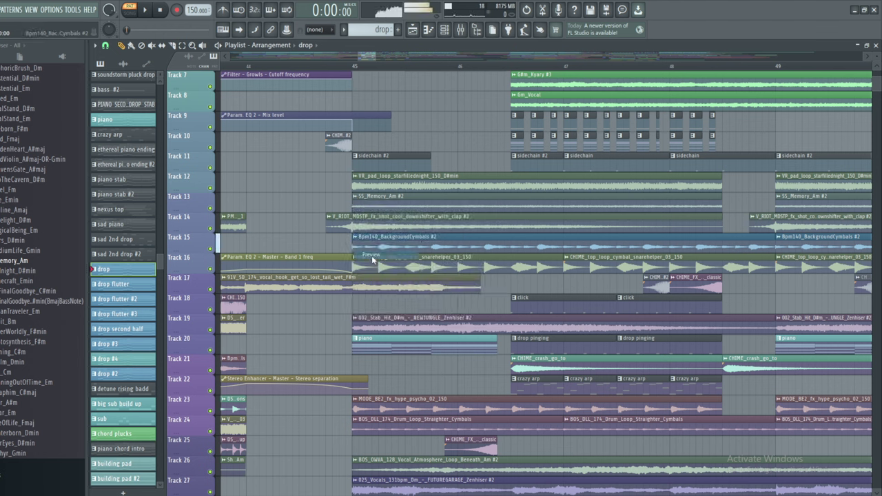
click(355, 257)
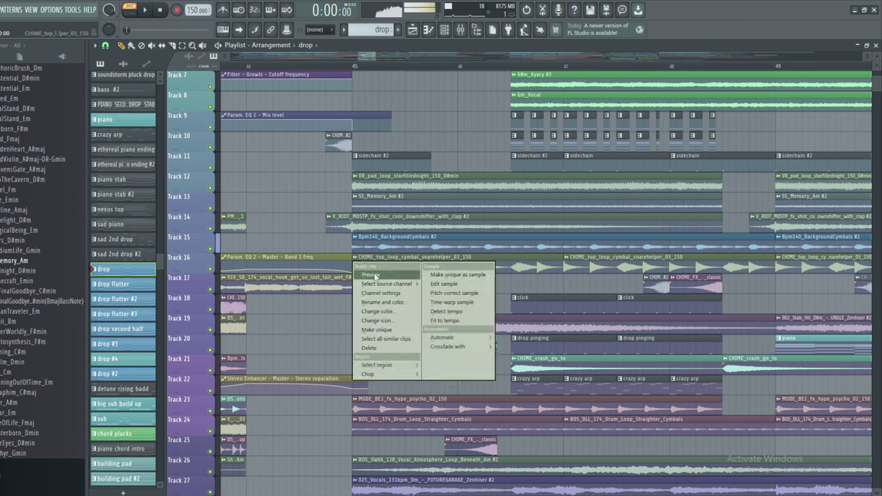
click(374, 275)
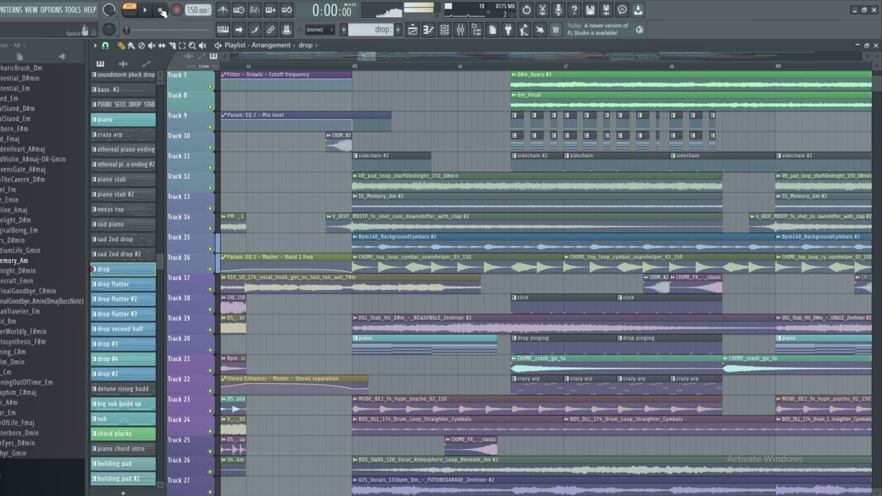
- Preview the 002_Stab_Hit_D#m clip on Track 19 and select the piano pattern clip on Track 20
scroll(355, 219, down, 5)
right_click(353, 220)
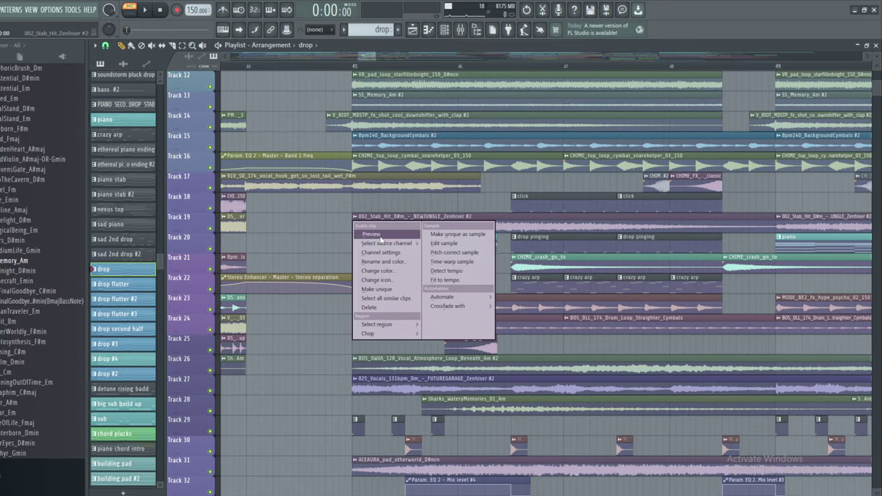
click(375, 234)
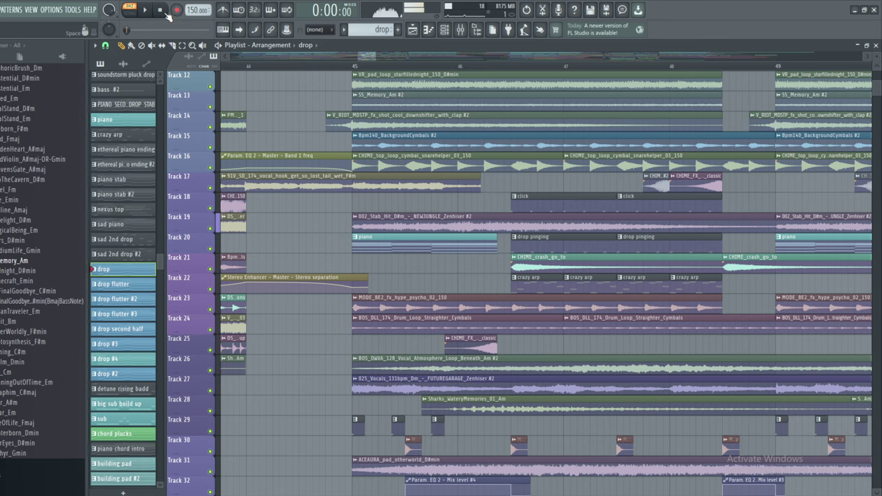
scroll(386, 207, down, 2)
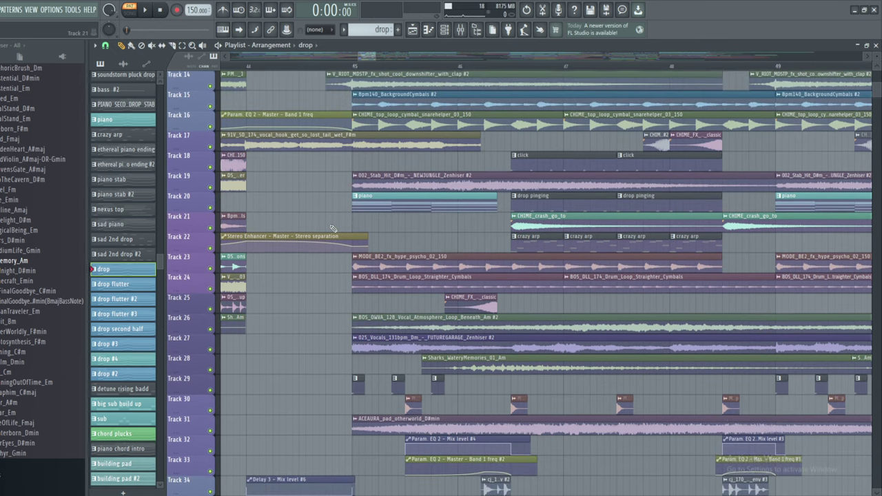
click(355, 197)
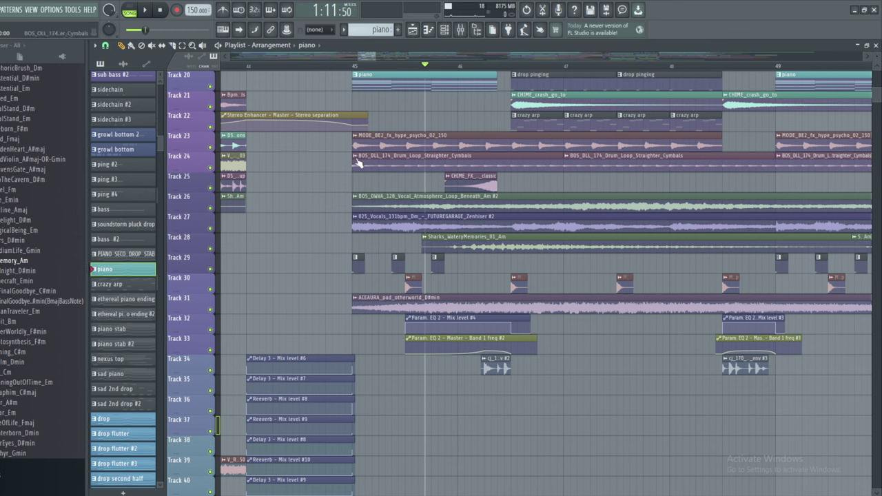
- Preview the BOS_DLL_174_Drum_Loop_Straighter_Cymbals clip on Track 24 and the MODE_BE2_fx_hype_psycho_02_150 clip on Track 23
click(355, 156)
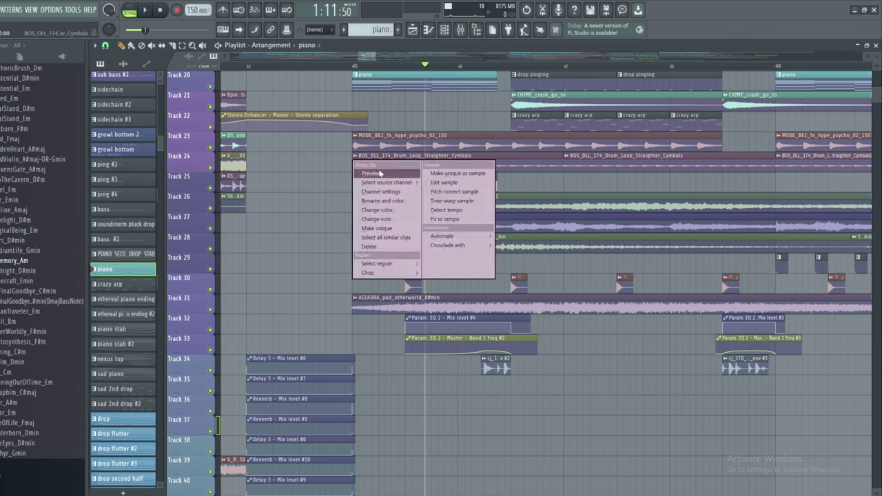
click(381, 173)
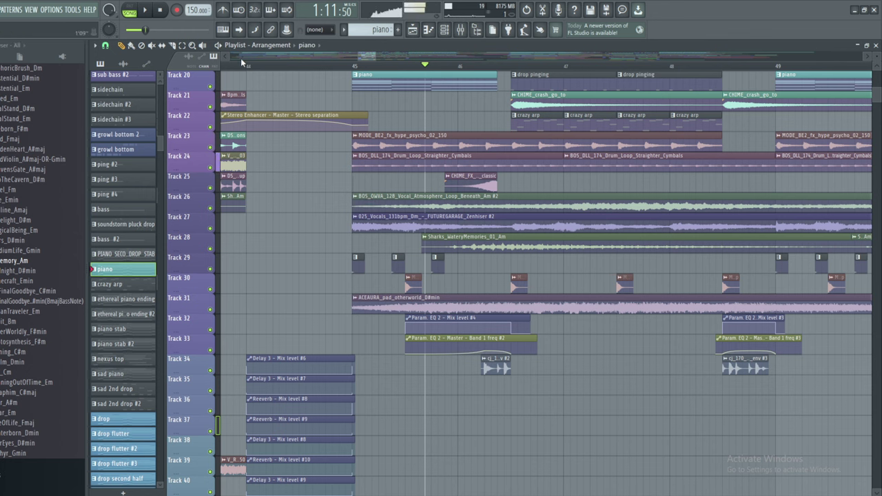
key(space)
double_click(398, 137)
click(397, 128)
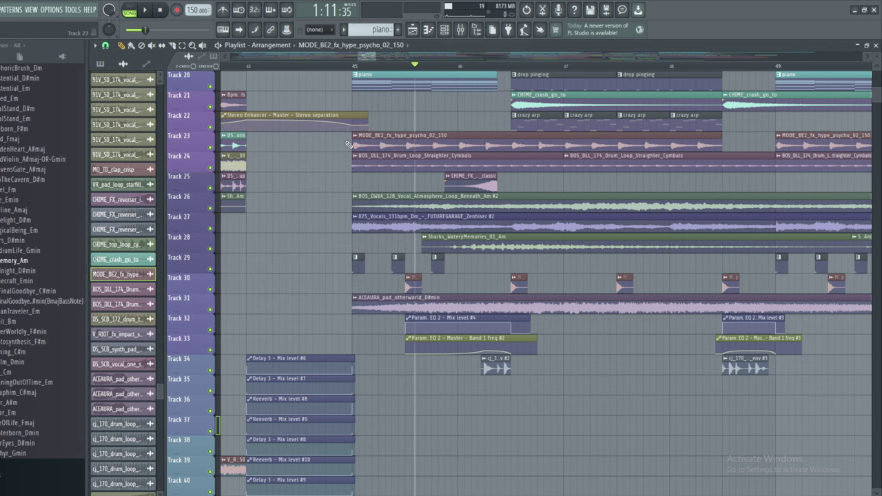
right_click(356, 139)
click(373, 153)
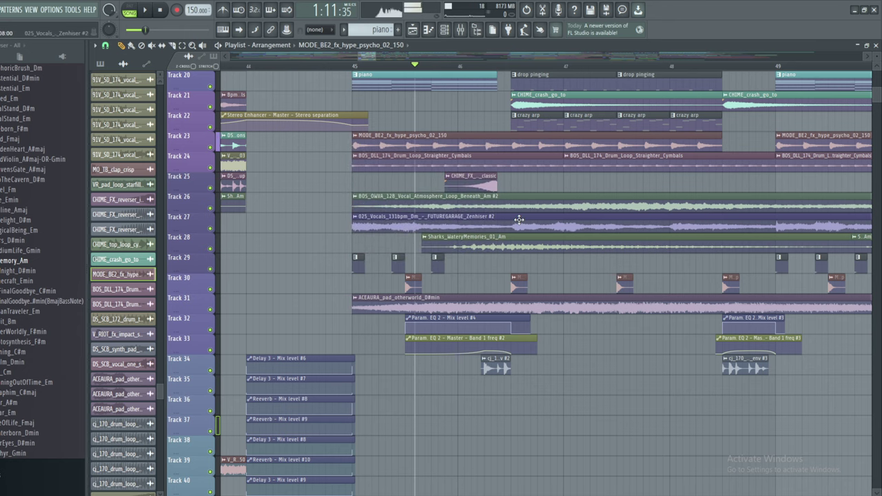
- Preview the 025_Vocals_131bpm clip on Track 27 and the BOS_OWVA_128_Vocal_Atmosphere_Loop clip on Track 26, and stop playback
scroll(527, 193, up, 1)
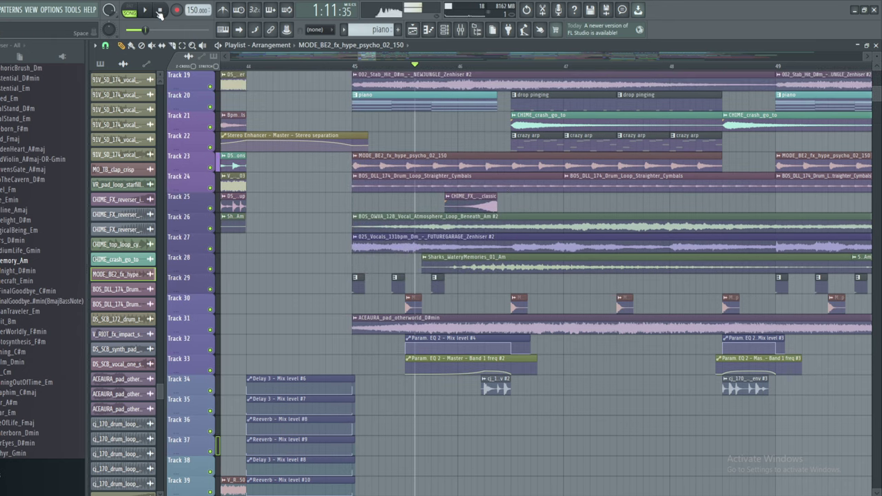
right_click(355, 244)
click(382, 257)
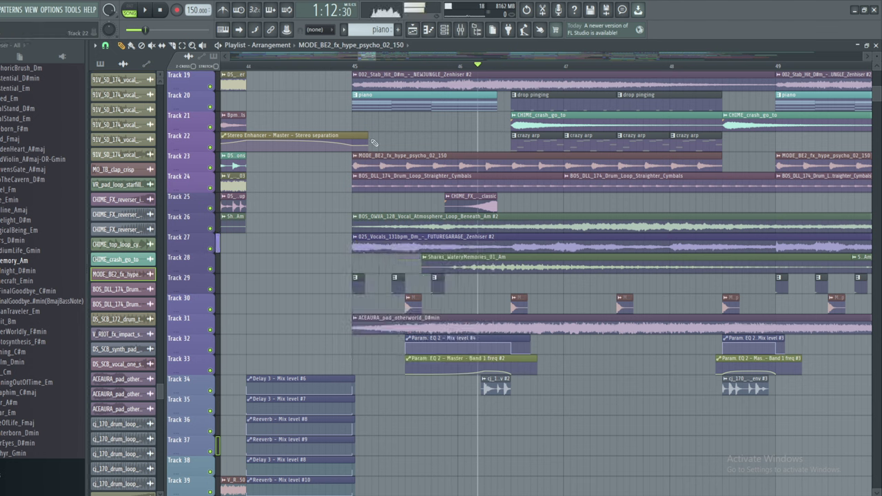
right_click(355, 220)
click(379, 230)
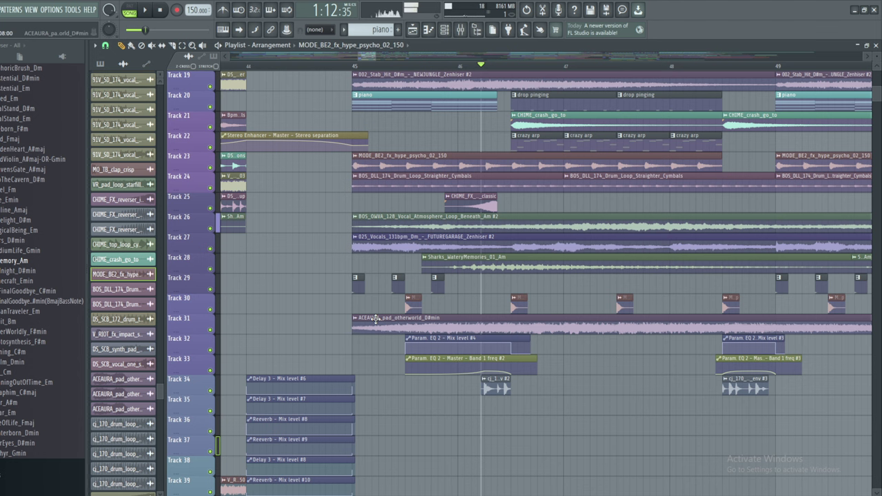
click(168, 13)
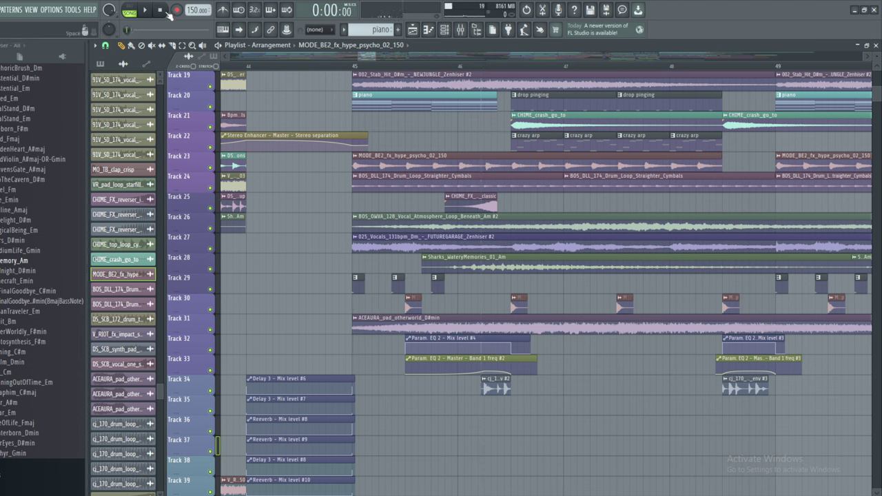
- Set the playhead past bar 46 and preview the ACEAURA_pad_otherworld_D#min clip on Track 31
click(504, 66)
right_click(357, 322)
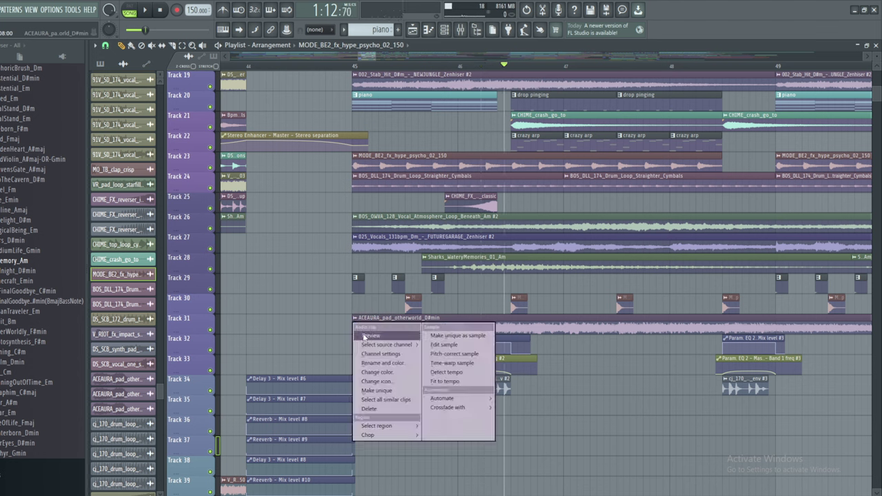
click(364, 336)
- Select the click pattern and audition it with the channel rack shown
drag(372, 58, 375, 59)
scroll(351, 137, up, 2)
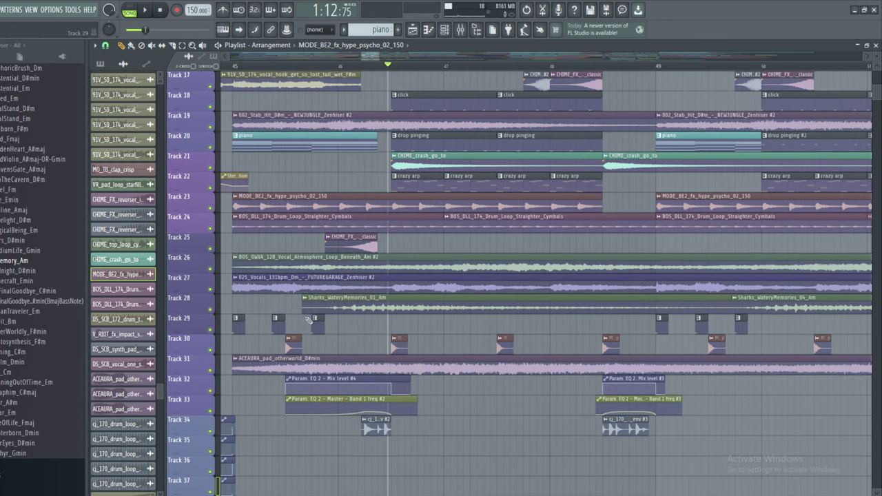
click(236, 320)
click(250, 355)
click(146, 10)
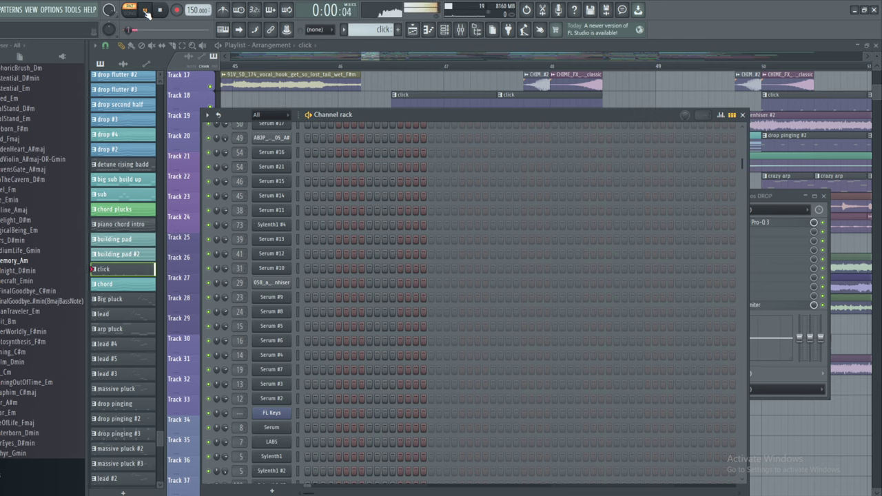
- Place the playhead just before bar 45 and look over the drop's layers across the playlist tracks
click(266, 64)
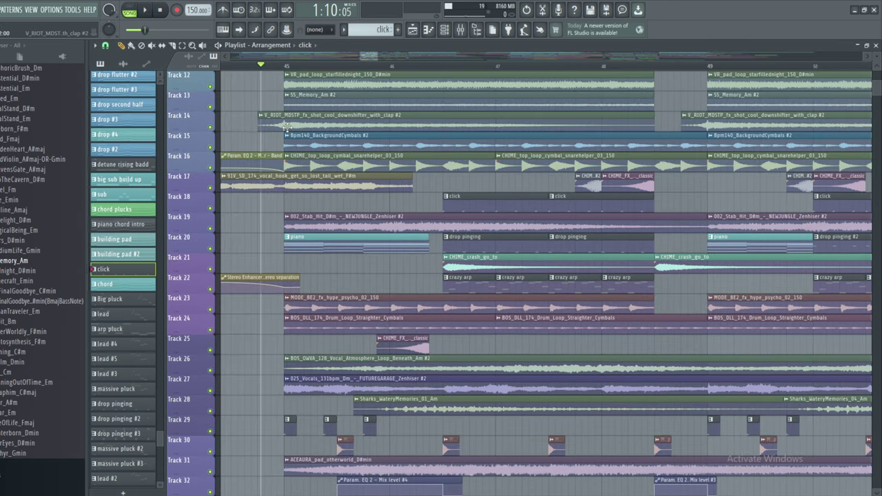
scroll(310, 125, up, 1)
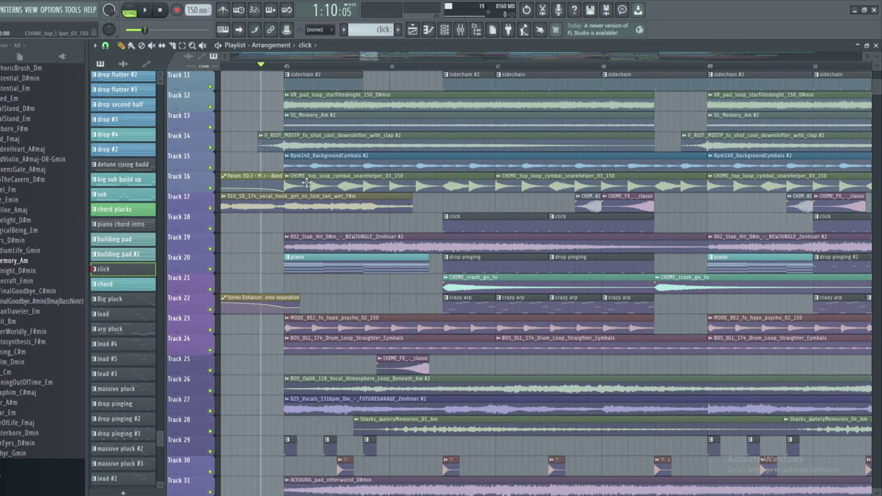
scroll(306, 183, up, 10)
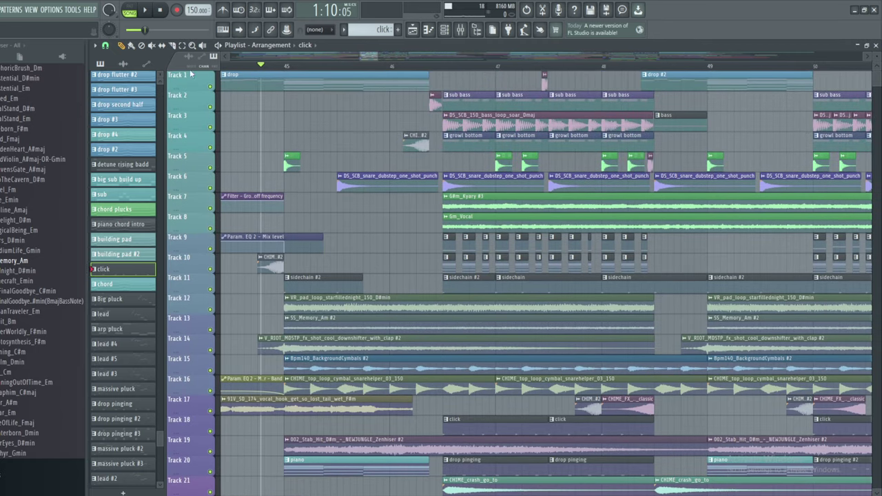
scroll(255, 297, down, 15)
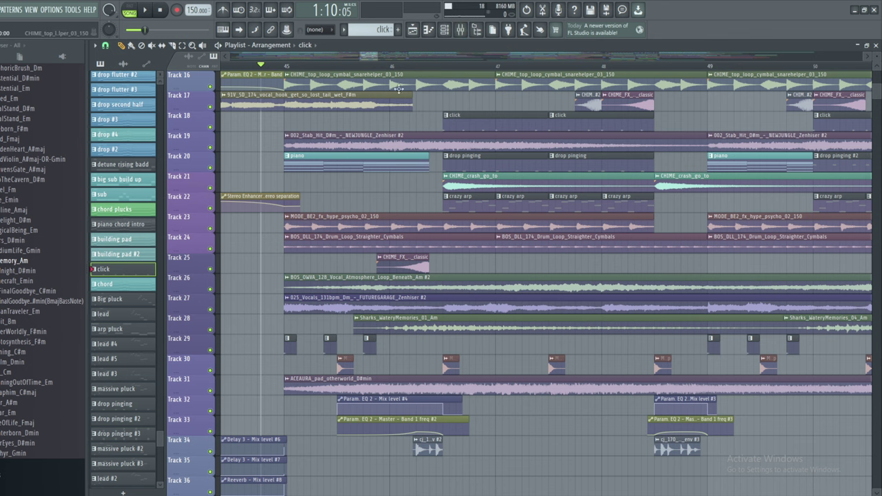
- Open the Track 18 click pattern in the piano roll, audition its snare notes, and return to the playlist's first tracks
double_click(458, 121)
click(131, 10)
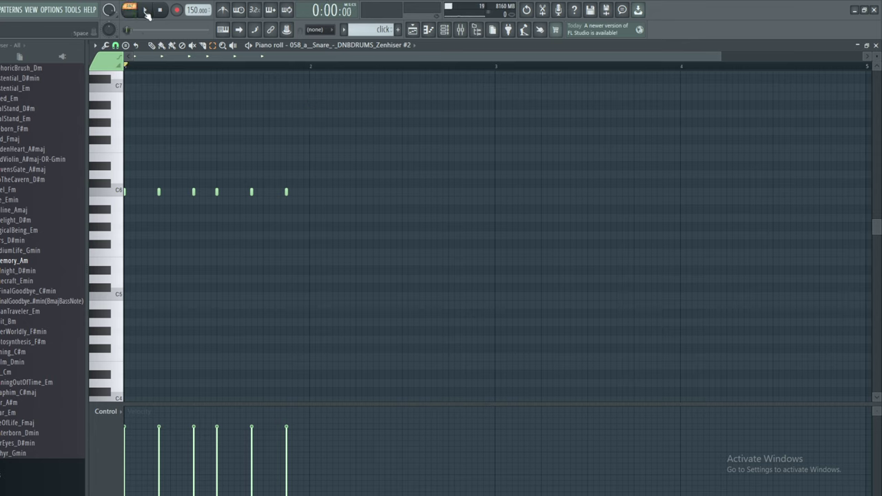
click(150, 11)
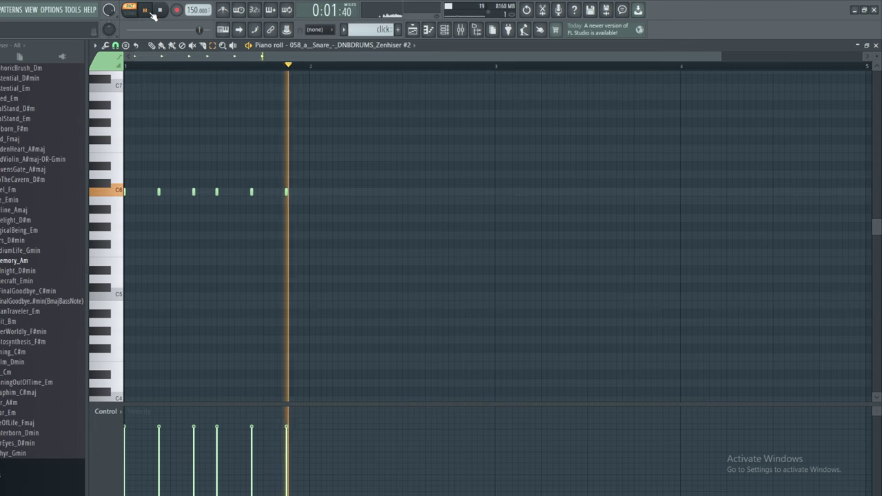
click(153, 14)
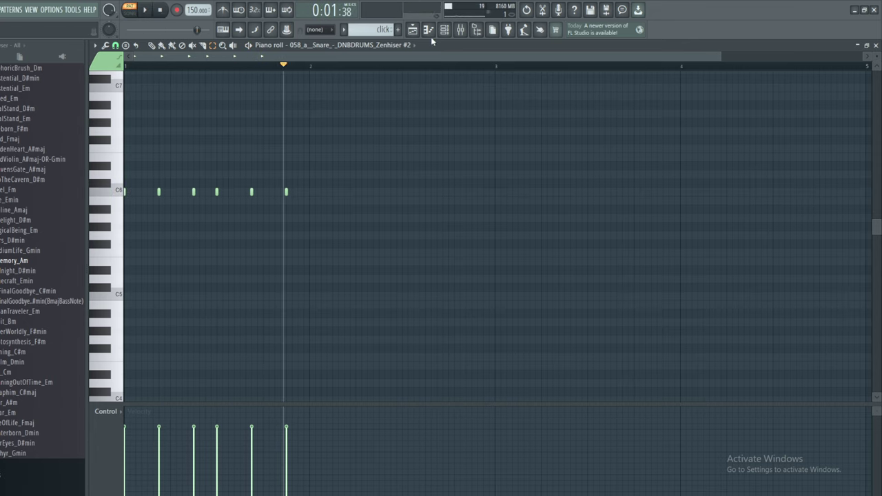
click(428, 30)
click(428, 32)
scroll(446, 257, up, 8)
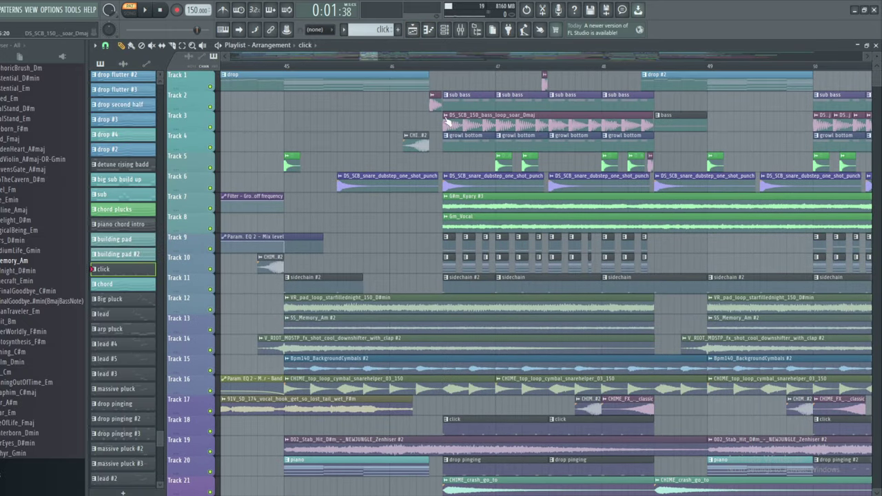
- Preview the DS_SCB_150_bass_loop_soar_Dmaj clip on Track 3 and look over the drop's layers across the lower playlist tracks
click(449, 118)
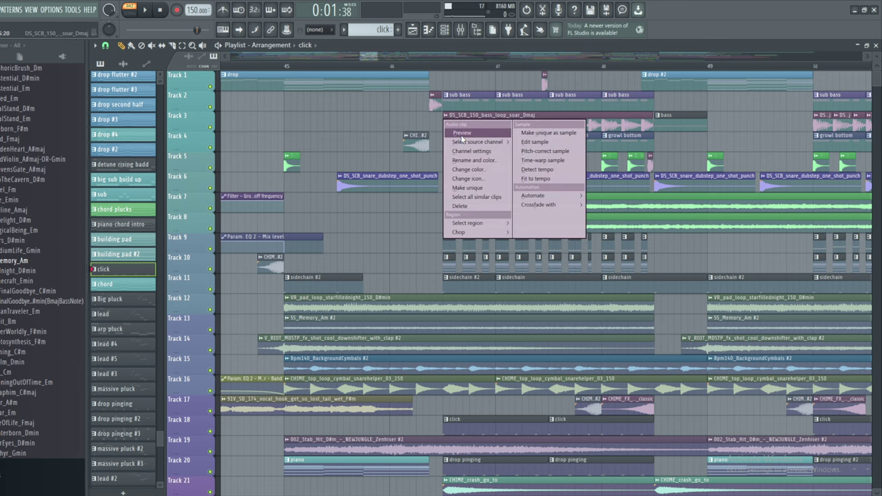
click(461, 135)
scroll(413, 161, down, 3)
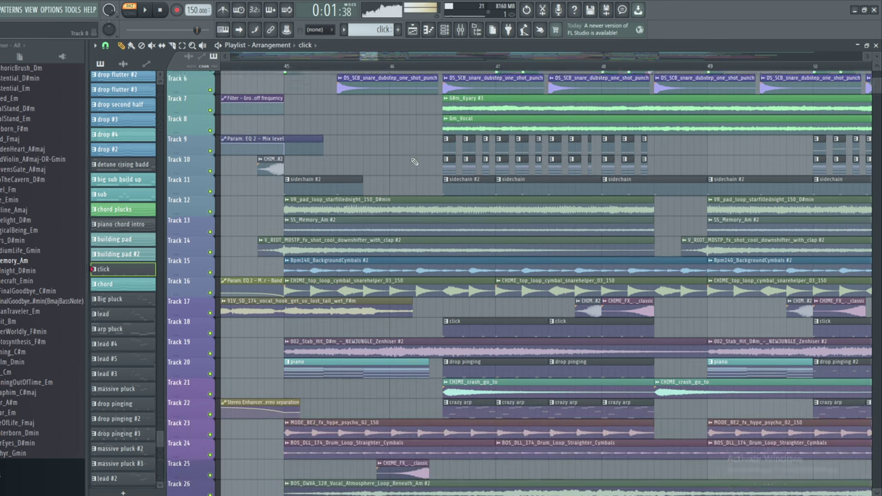
scroll(413, 161, down, 6)
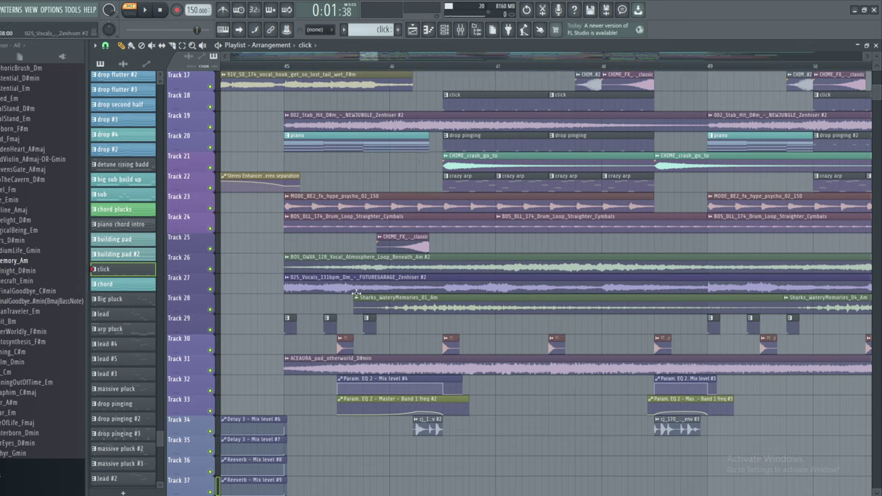
scroll(494, 295, up, 7)
scroll(494, 296, up, 2)
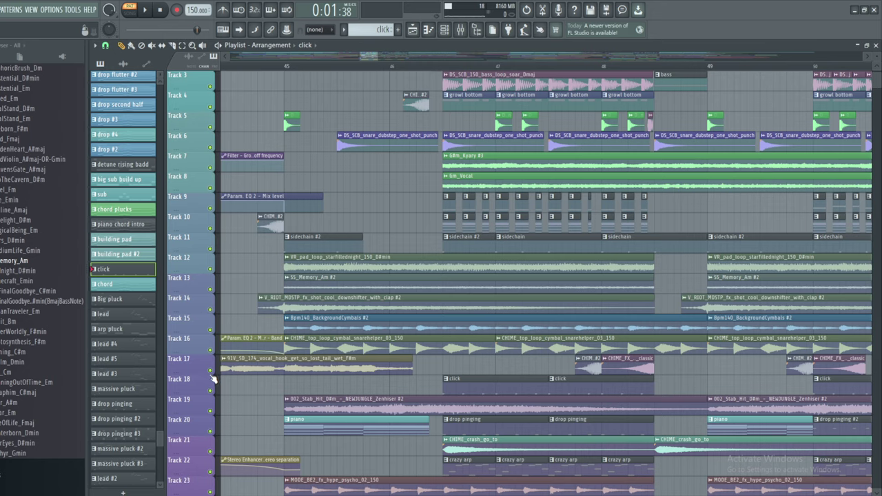
- Solo Track 18's click pattern together with Track 3's bass loop and play them from just past bar 46
right_click(210, 390)
scroll(302, 130, up, 2)
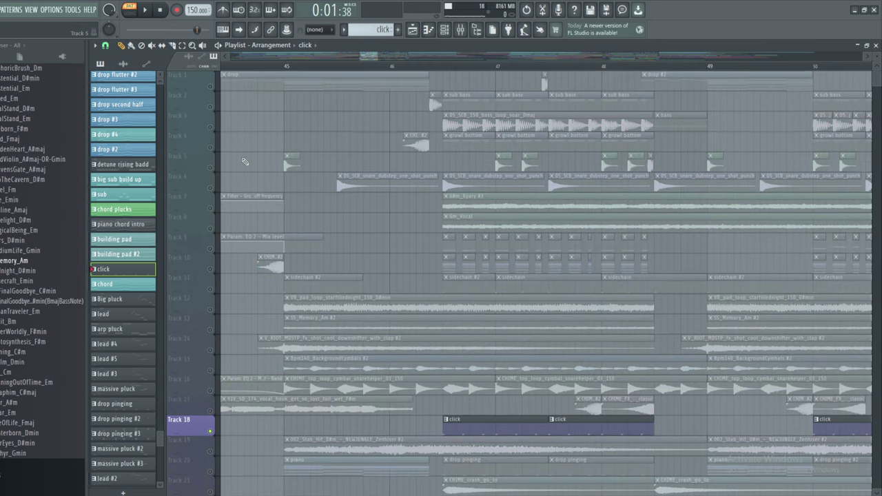
right_click(211, 127)
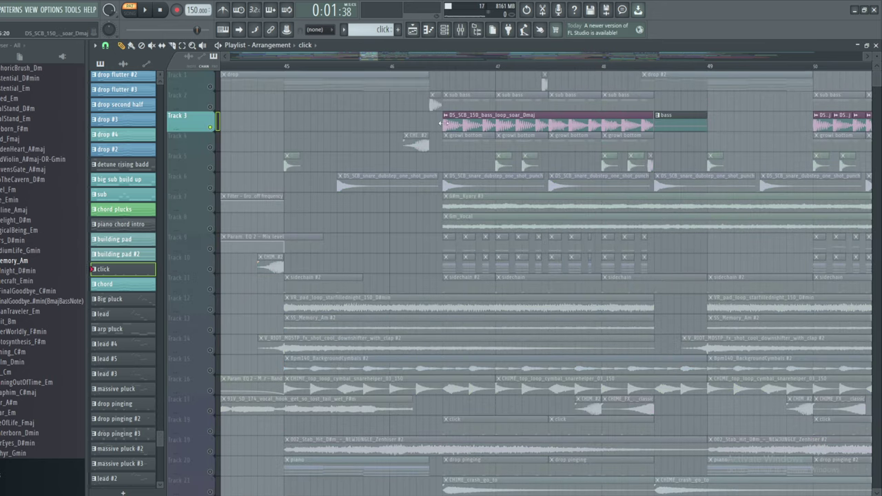
click(210, 430)
click(430, 67)
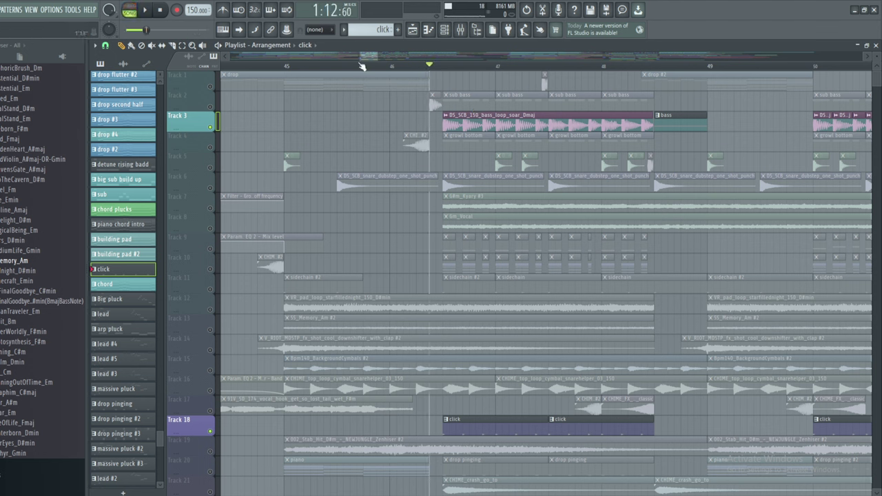
key(space)
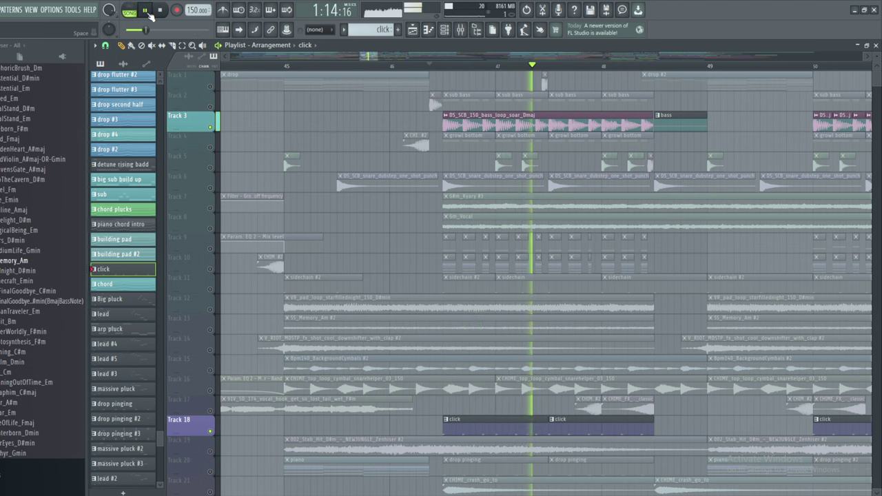
click(147, 12)
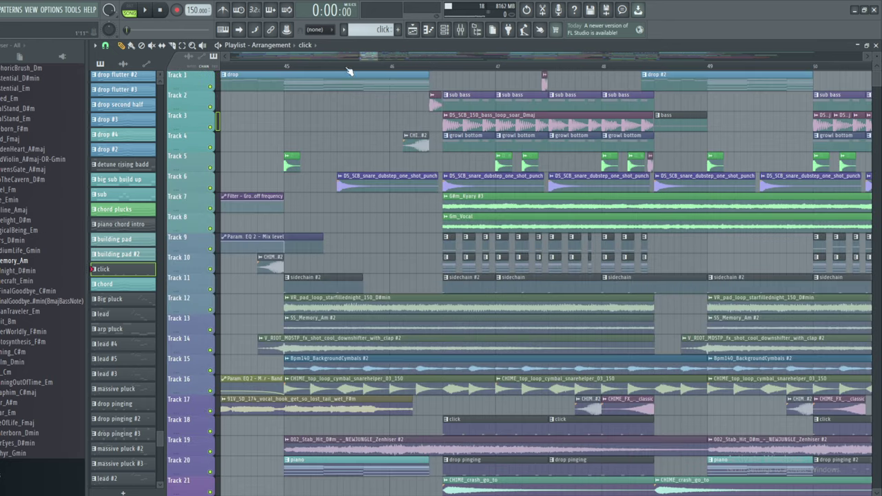
- Open the growl bottom pattern from Track 4 and audition it in pattern mode with its Serum #17 channel shown
scroll(358, 110, right, 3)
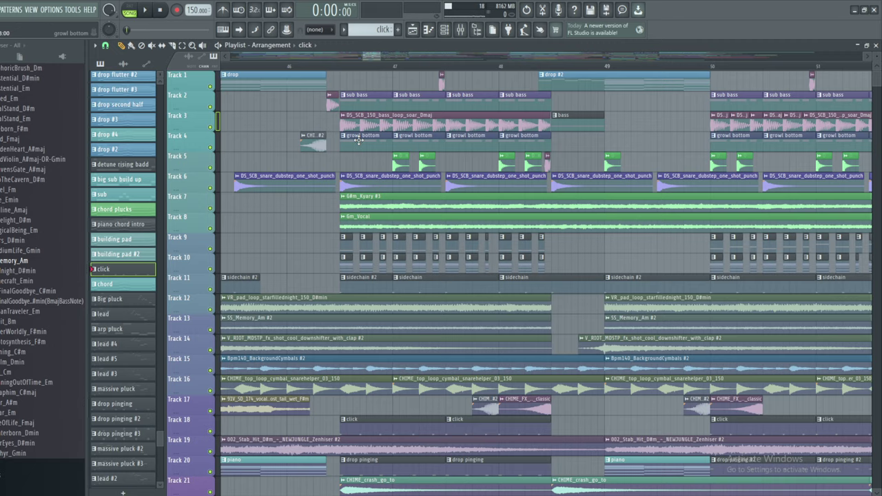
double_click(358, 136)
key(F6)
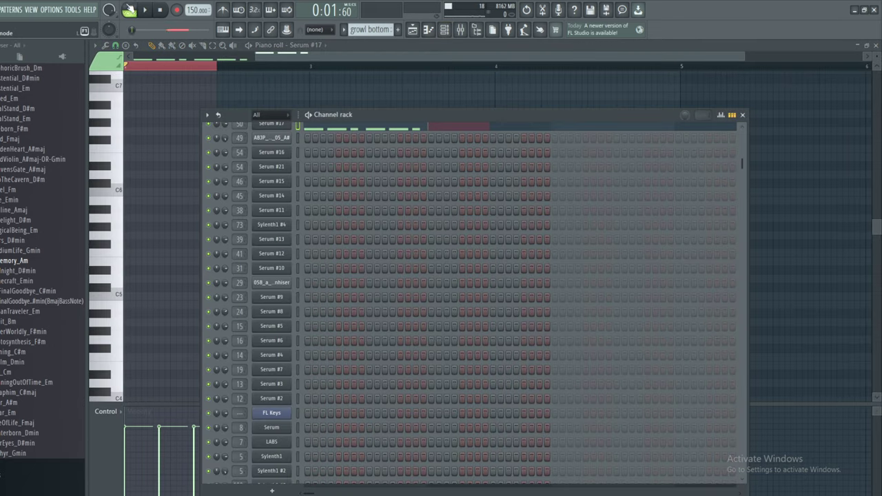
click(130, 9)
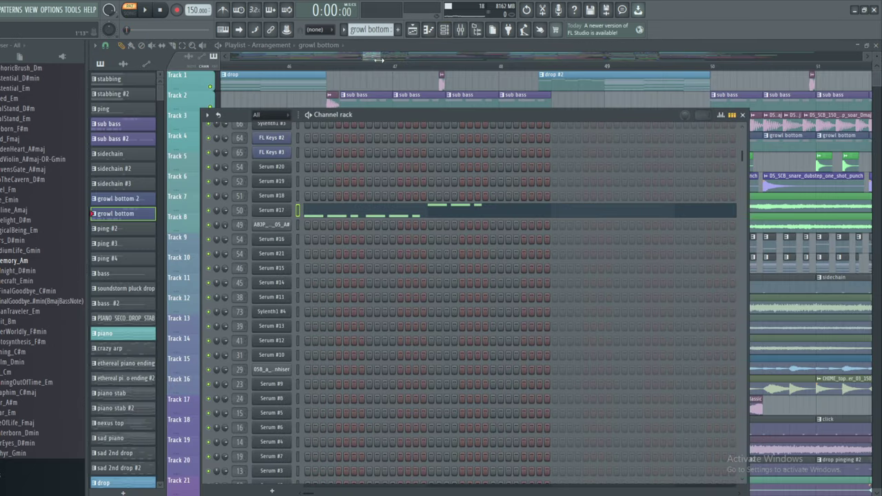
drag(379, 60, 380, 60)
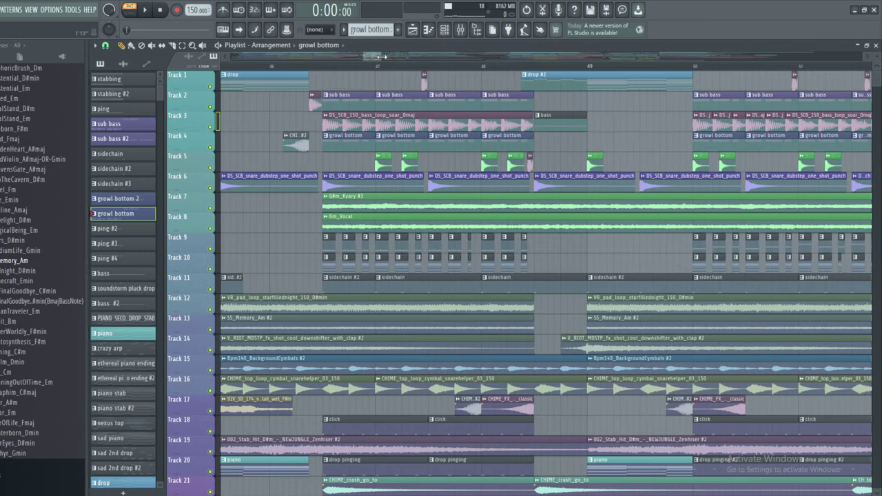
click(445, 30)
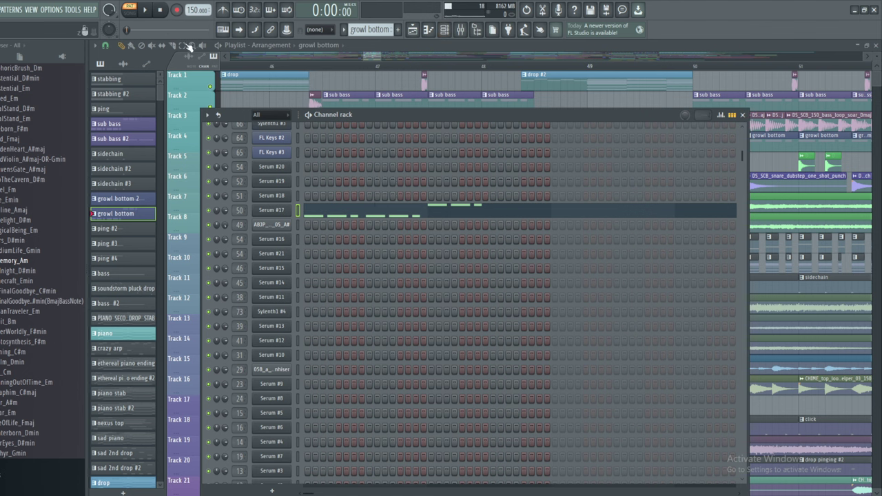
click(146, 11)
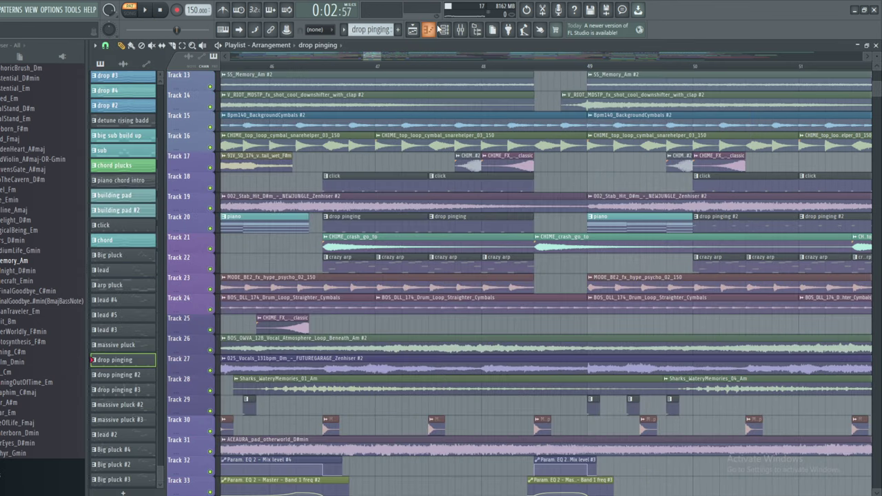
- Check the drop pinging pattern's channels and return to the playlist's first tracks
click(445, 30)
scroll(379, 180, up, 2)
scroll(379, 178, up, 4)
- Audition the piano stab pattern with its FL Keys #3 channel shown and return to its clips on the playlist
drag(176, 32, 126, 31)
click(145, 11)
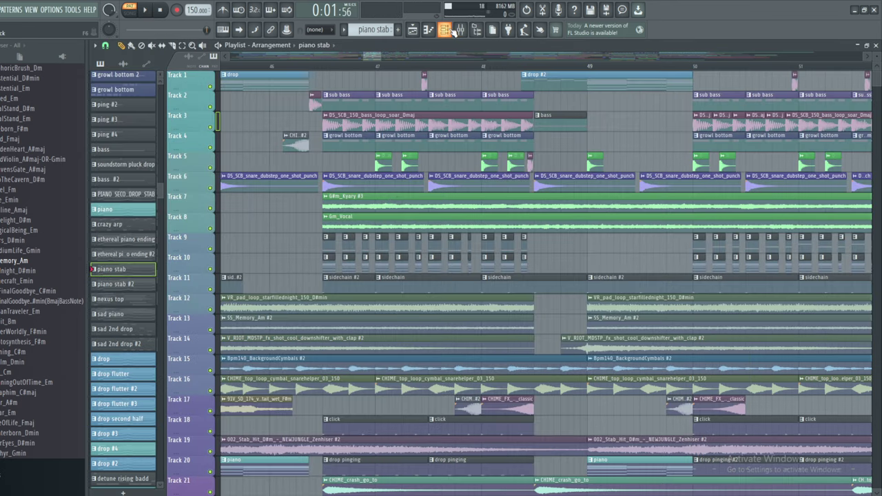
click(448, 31)
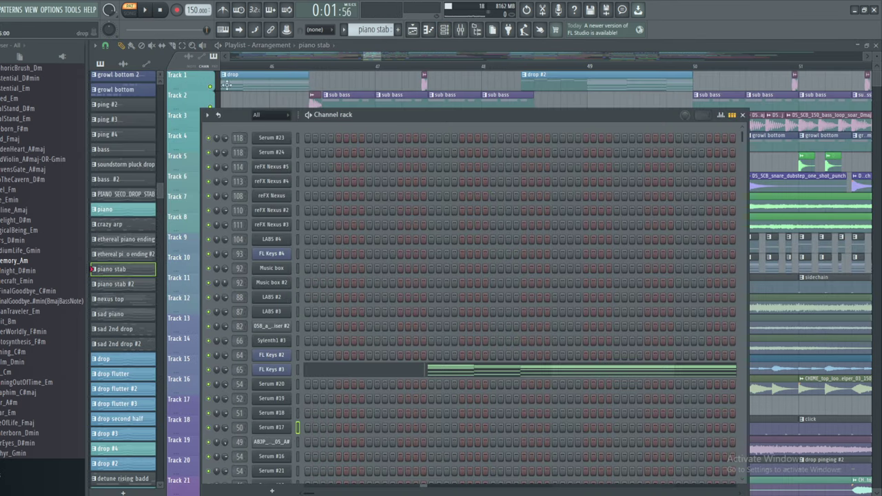
click(146, 10)
key(F6)
scroll(327, 228, down, 2)
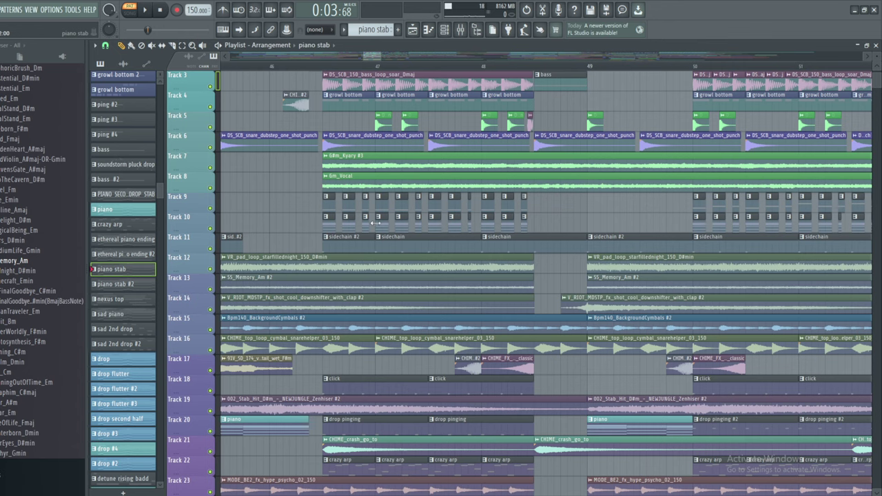
scroll(332, 107, up, 1)
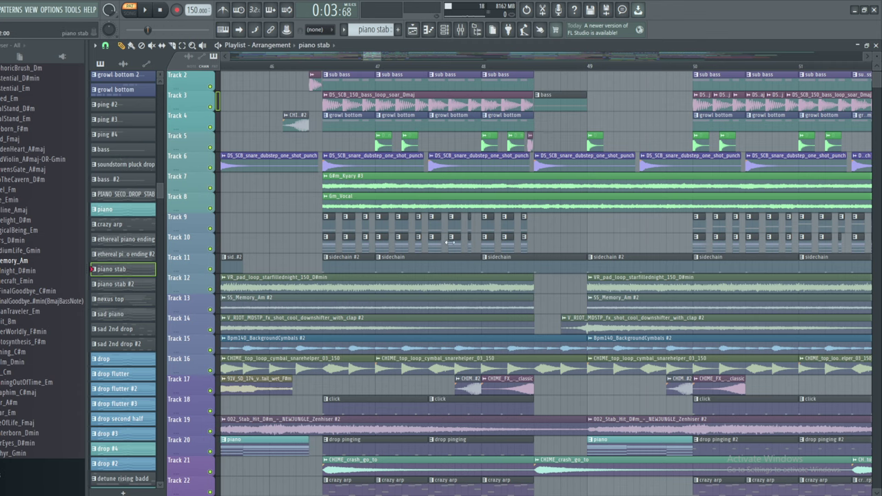
- Select the ping pattern on Track 9 and audition it with the channel rack shown
click(329, 221)
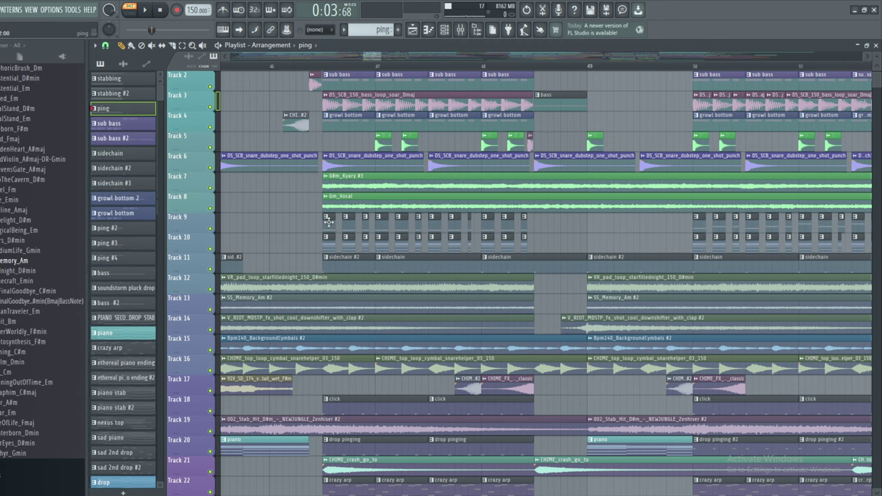
key(F6)
click(147, 9)
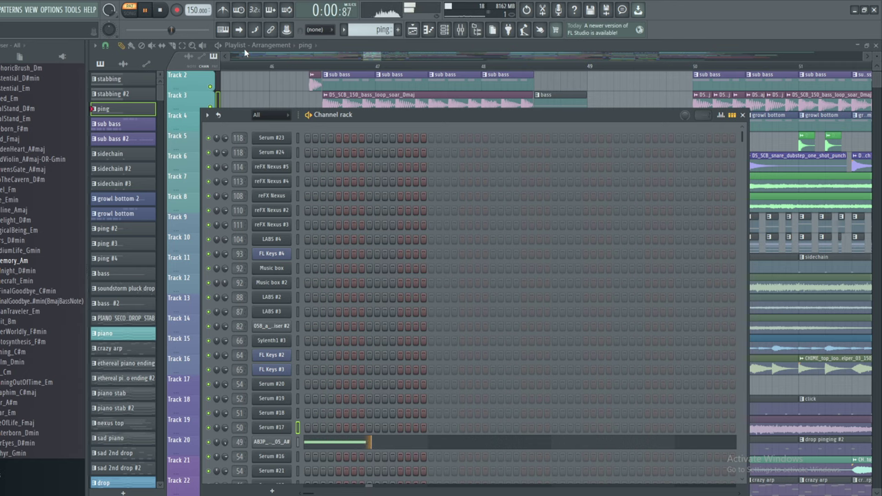
key(space)
key(F6)
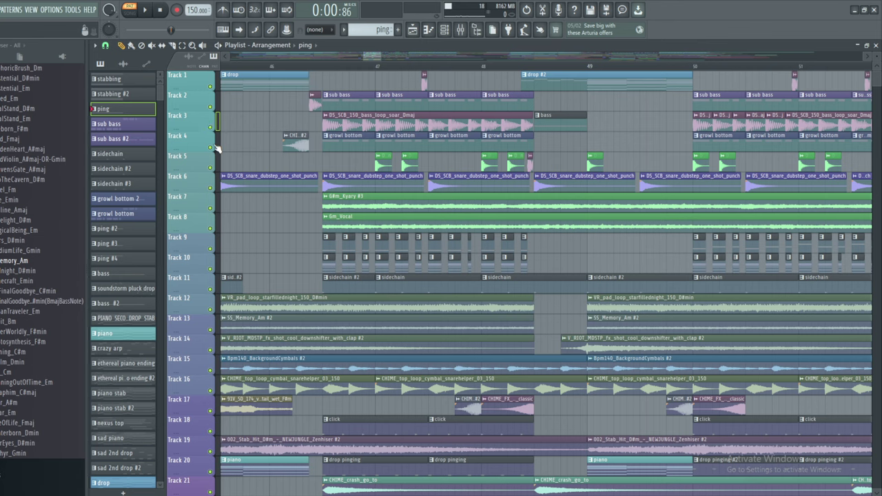
- Solo Tracks 2, 3, 4, 9, 10 and 18 and play the drop's bass, ping, stab and click layers together
drag(210, 148, 210, 107)
click(214, 250)
click(211, 270)
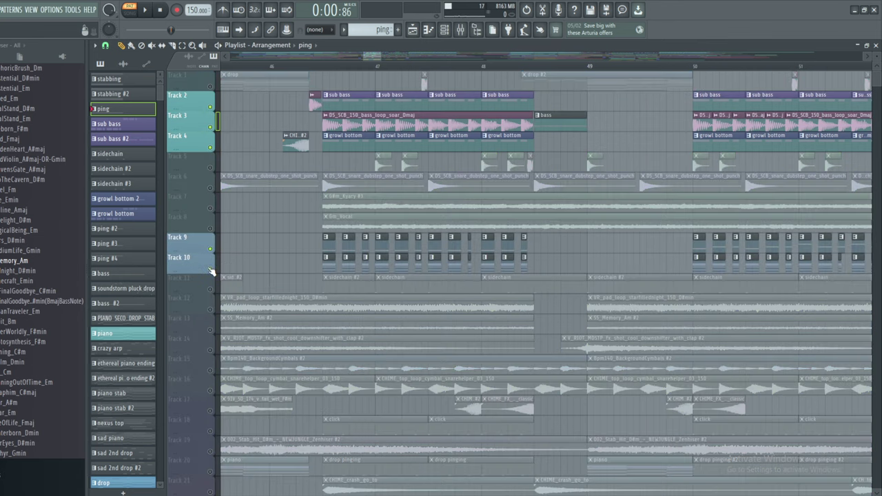
scroll(248, 270, down, 8)
click(211, 270)
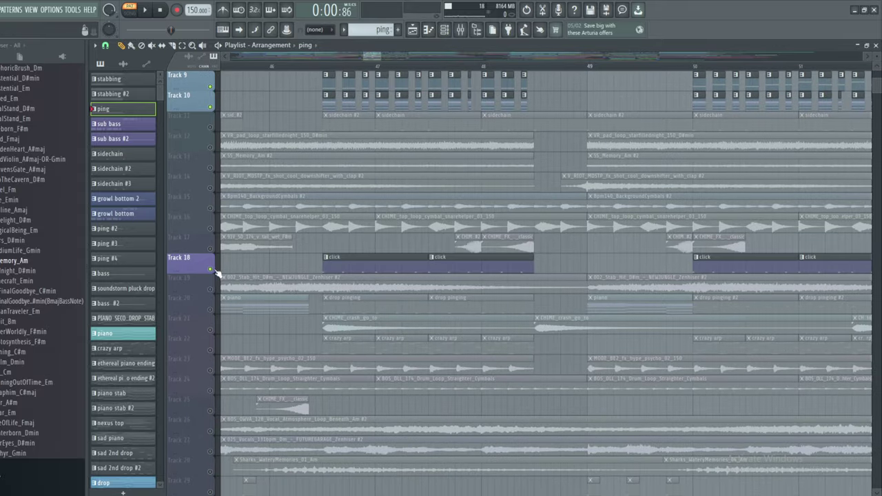
scroll(234, 265, down, 4)
scroll(252, 260, down, 6)
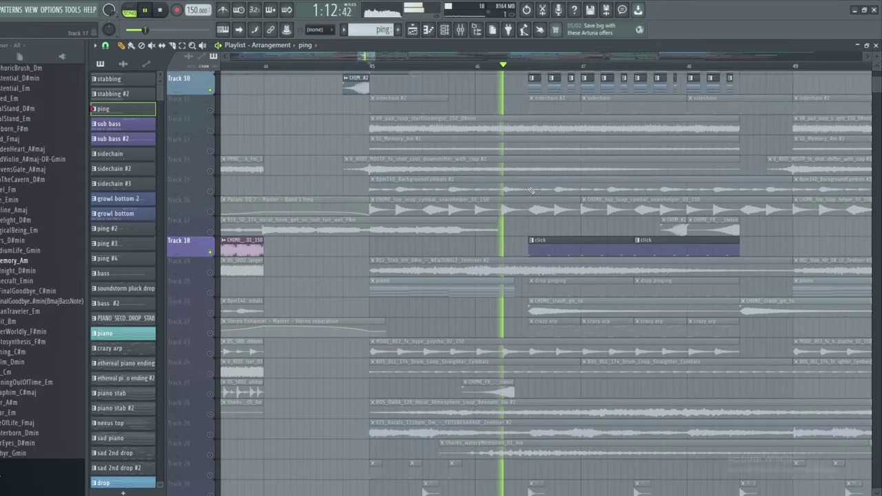
scroll(513, 149, up, 2)
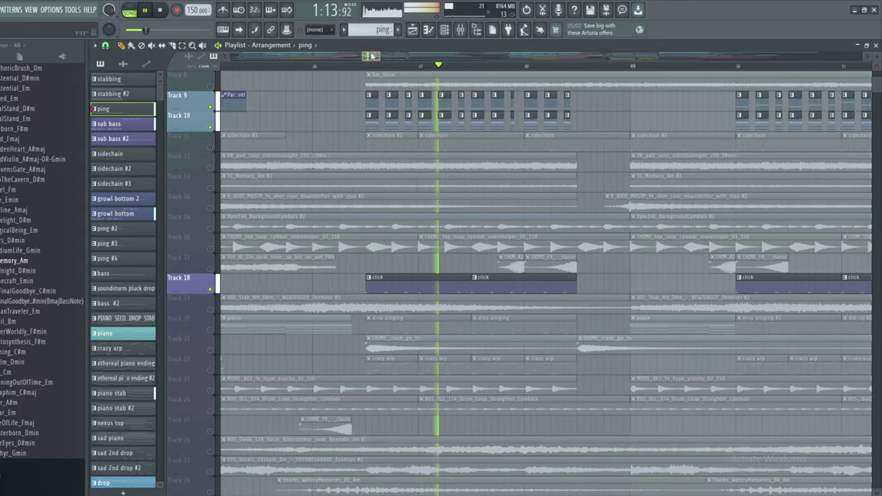
scroll(469, 207, up, 7)
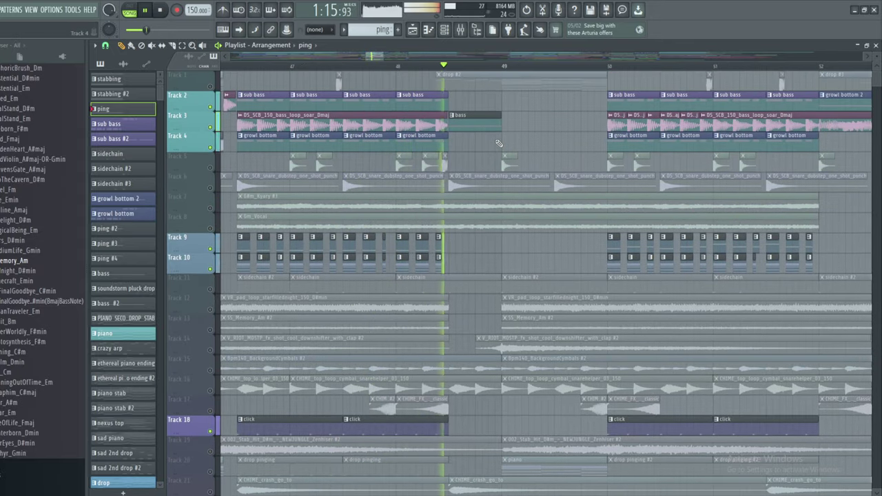
click(145, 11)
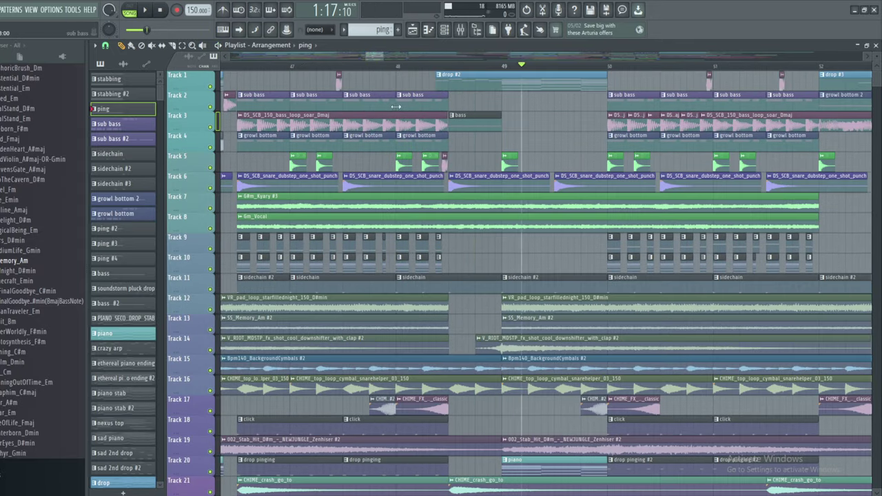
- Open the bass pattern from Track 3, show its Serum #16 synth, and audition the pattern
double_click(471, 124)
click(443, 30)
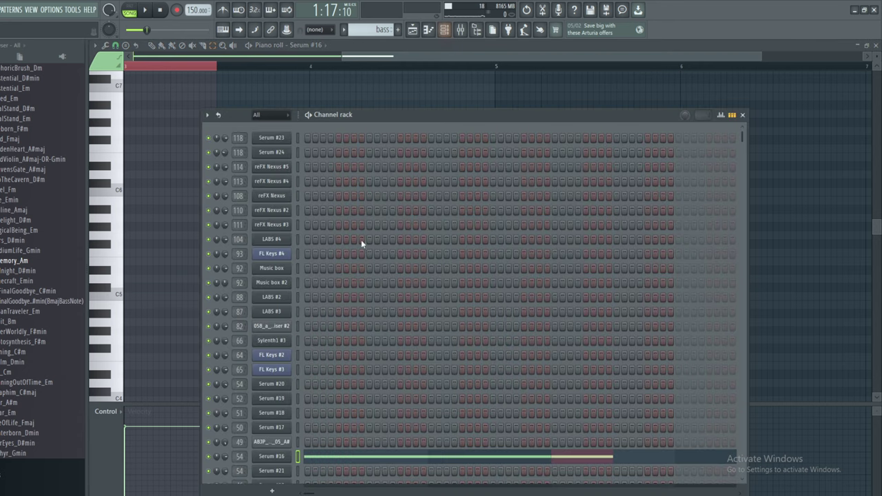
click(283, 458)
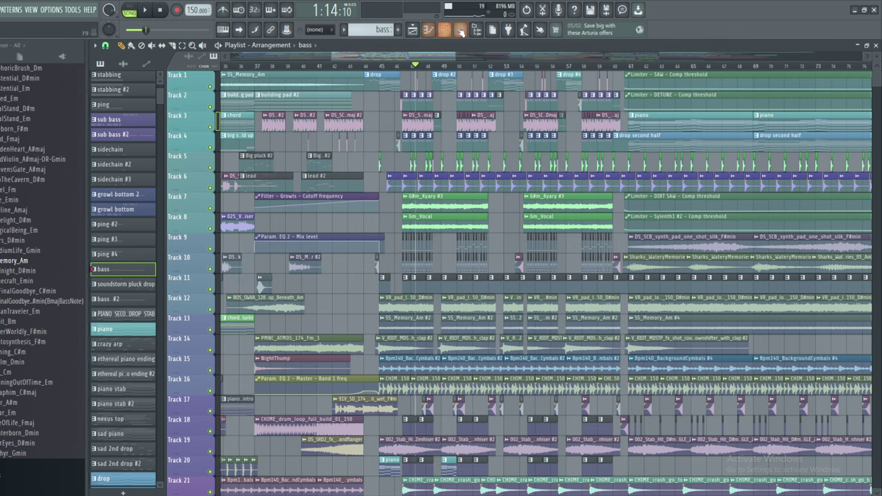
key(F9)
key(F6)
click(289, 456)
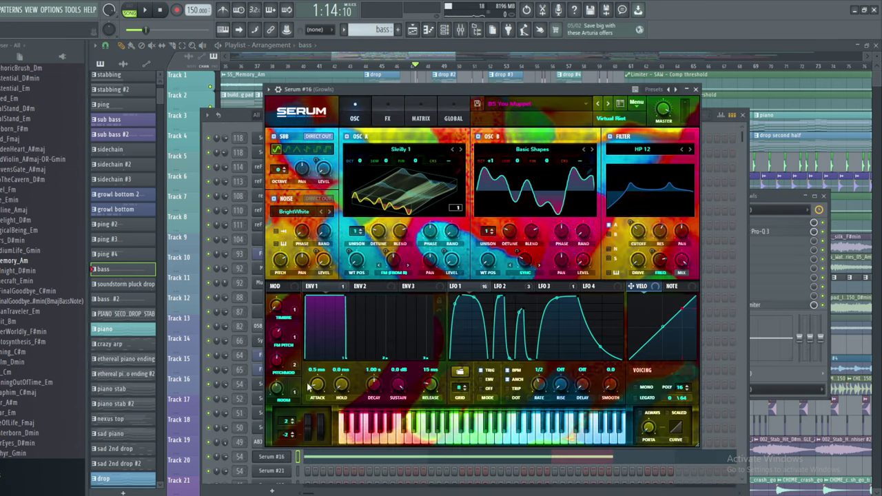
click(146, 10)
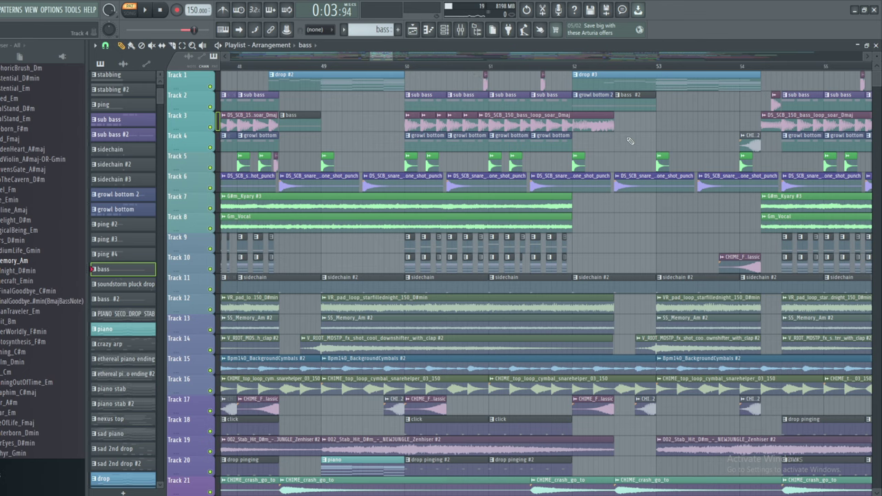
- Audition the growl bottom 2 pattern on Track 2, toggling its Serum #18 layer and viewing the Serum #20 patch
click(597, 107)
click(444, 29)
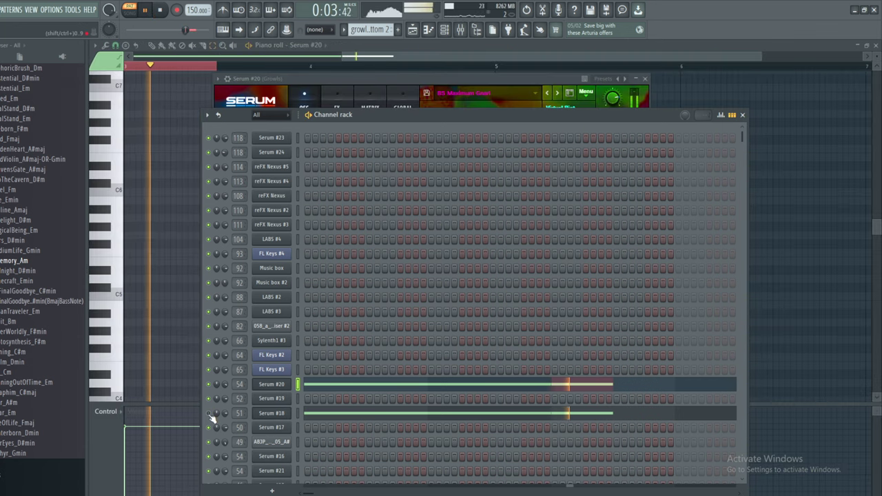
click(209, 414)
mouse_move(450, 75)
mouse_down()
mouse_move(478, 76)
mouse_move(459, 77)
mouse_up()
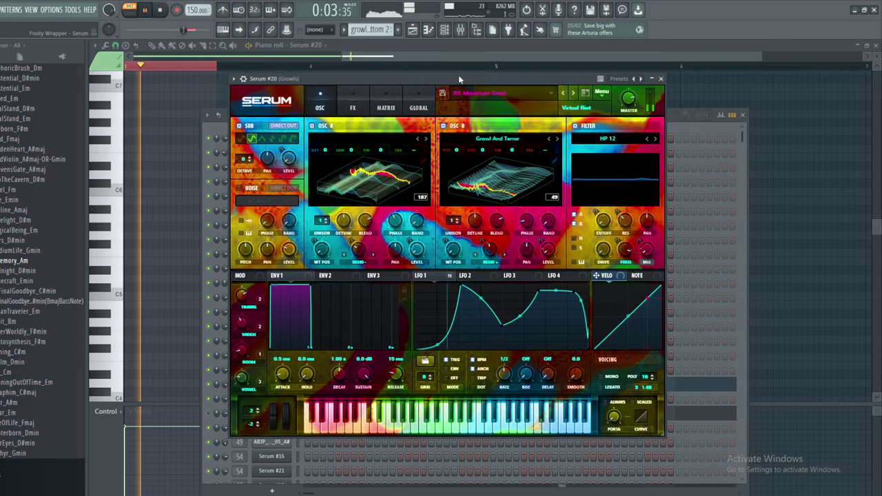
click(444, 29)
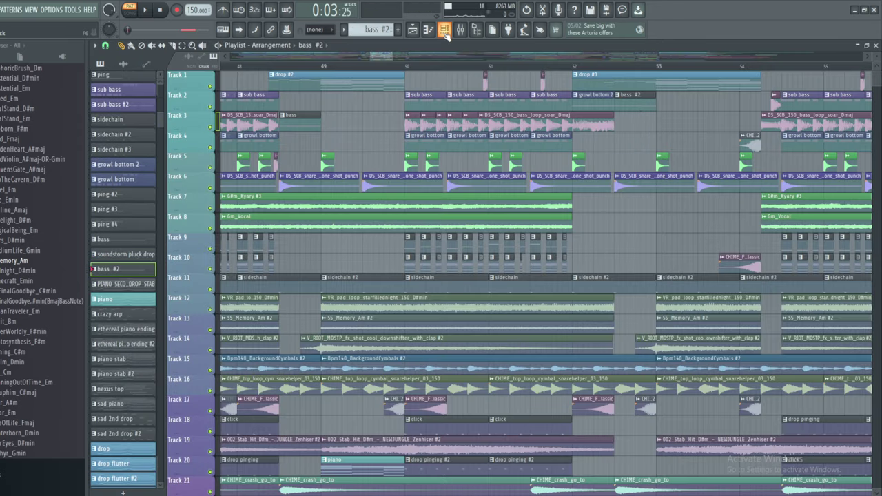
- Show the Serum #21 growl patch for the bass #2 pattern and audition the pattern
click(444, 29)
click(270, 473)
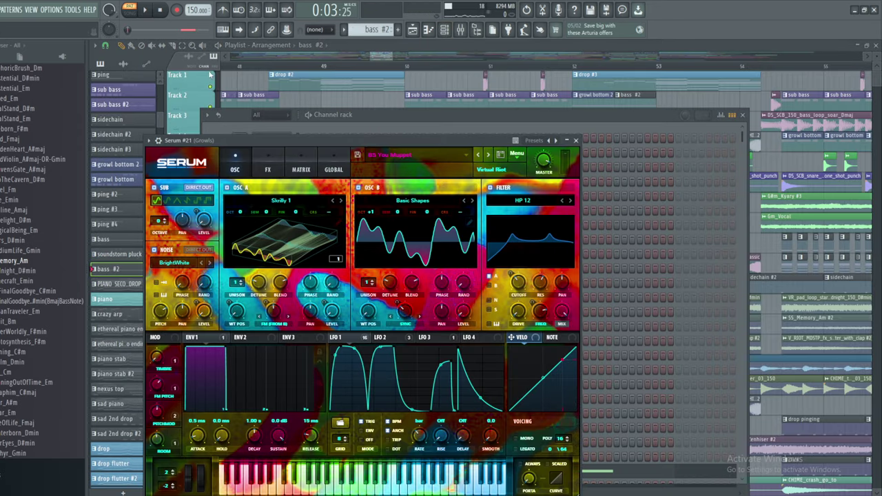
click(141, 9)
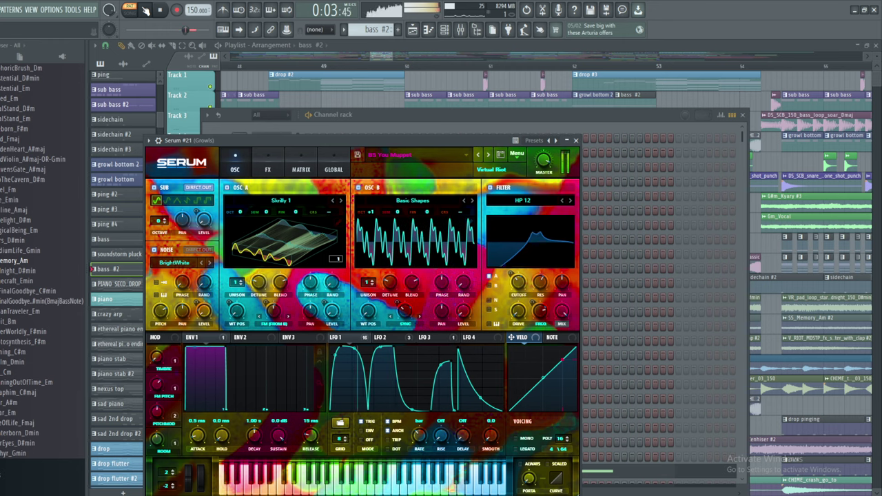
key(space)
- Go to the second drop around bar 127 and play it through the start of the drop at bar 129
drag(376, 58, 413, 54)
scroll(437, 217, down, 5)
scroll(460, 236, up, 5)
drag(616, 56, 626, 63)
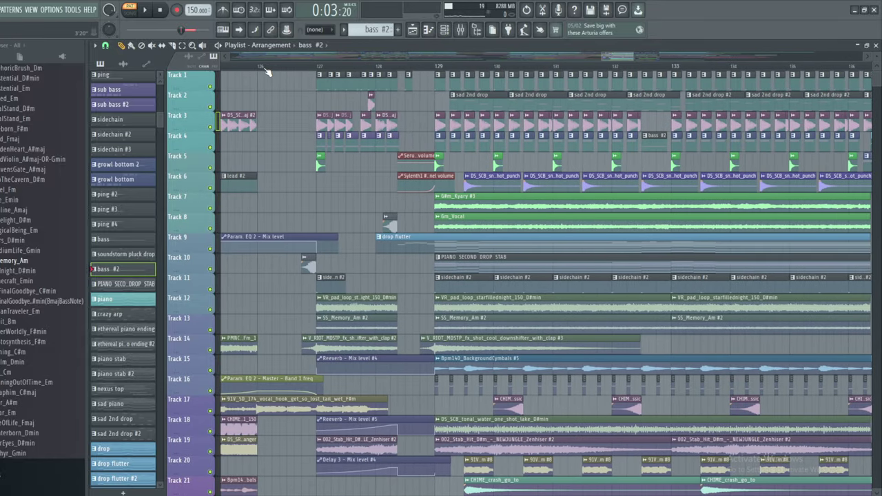
click(147, 11)
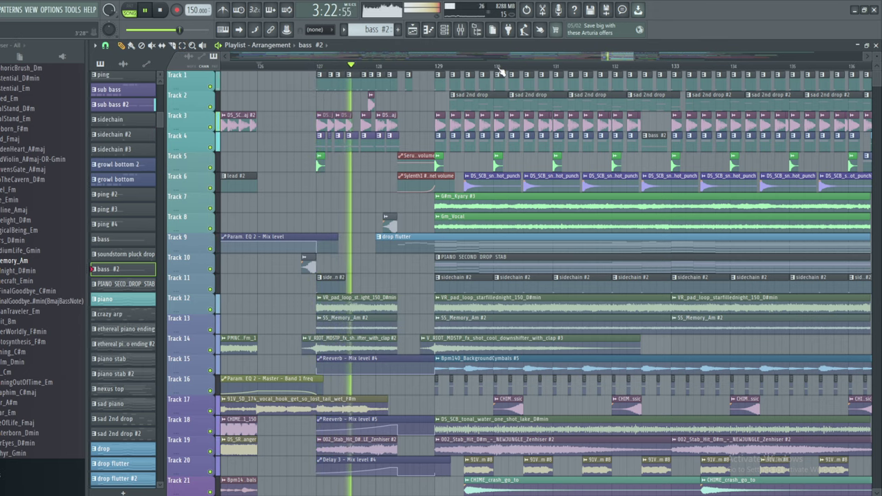
drag(612, 55, 614, 54)
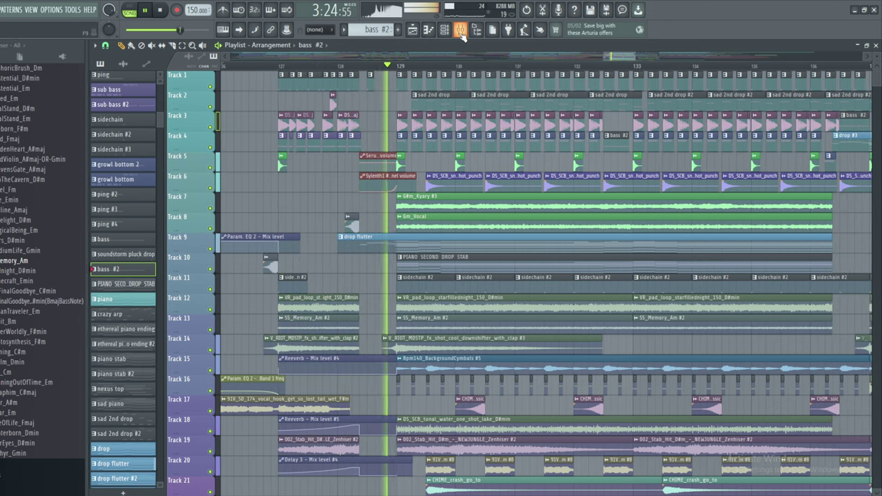
drag(607, 57, 610, 58)
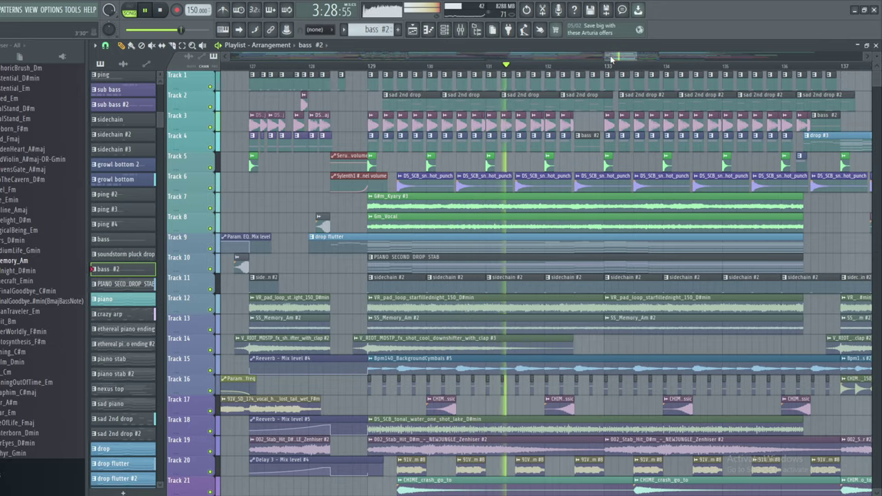
click(158, 11)
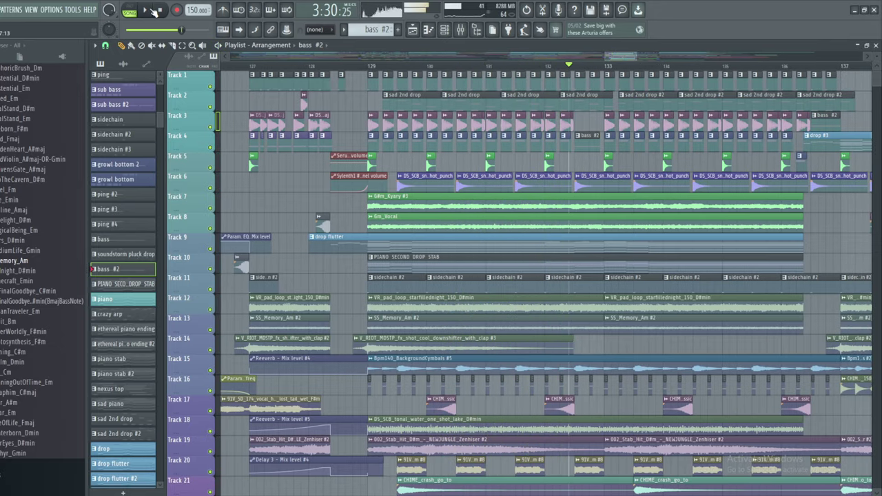
- Try shifting the first click, bass loop and growl bottom clips onto the start of bar 129, and undo the shift
drag(625, 56, 623, 55)
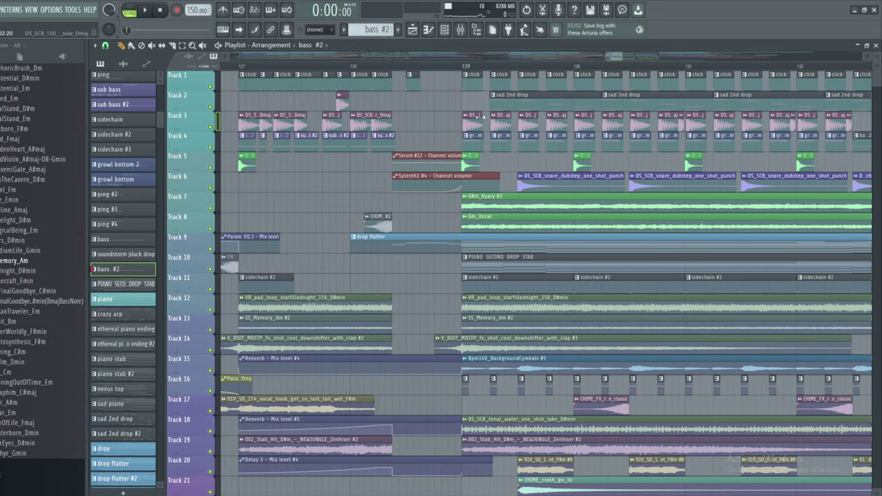
drag(615, 55, 617, 57)
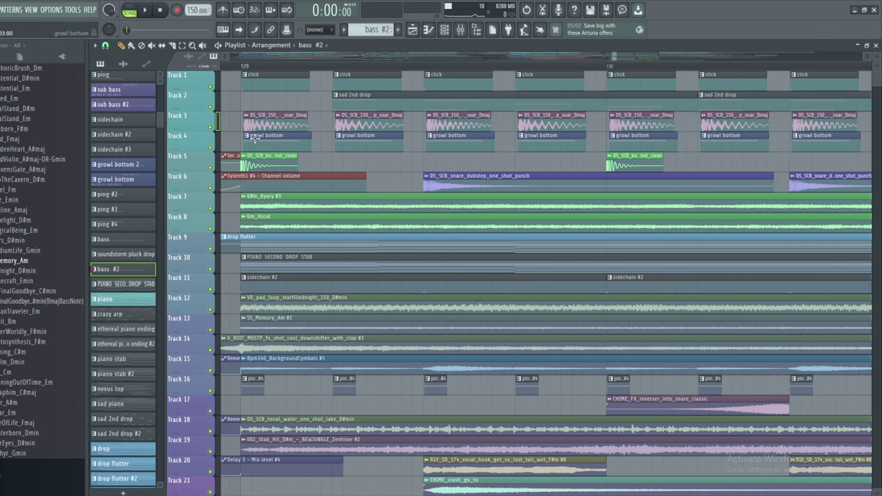
drag(311, 150, 244, 74)
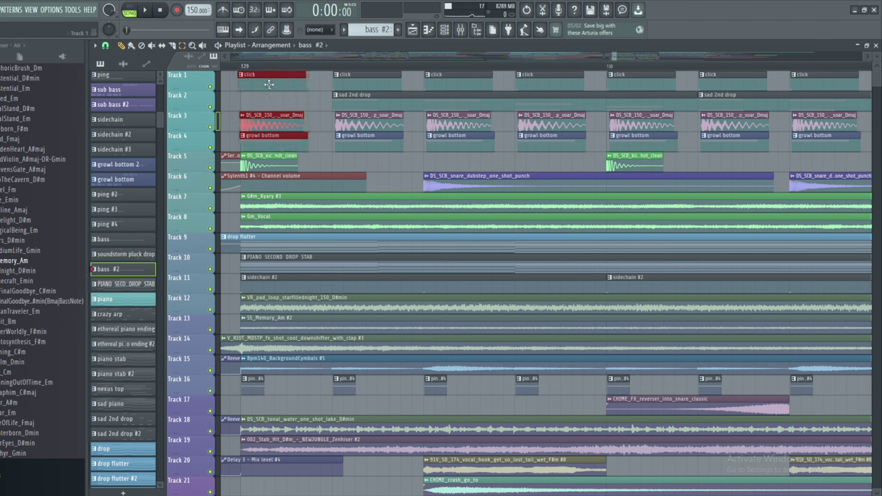
key(ctrl+z)
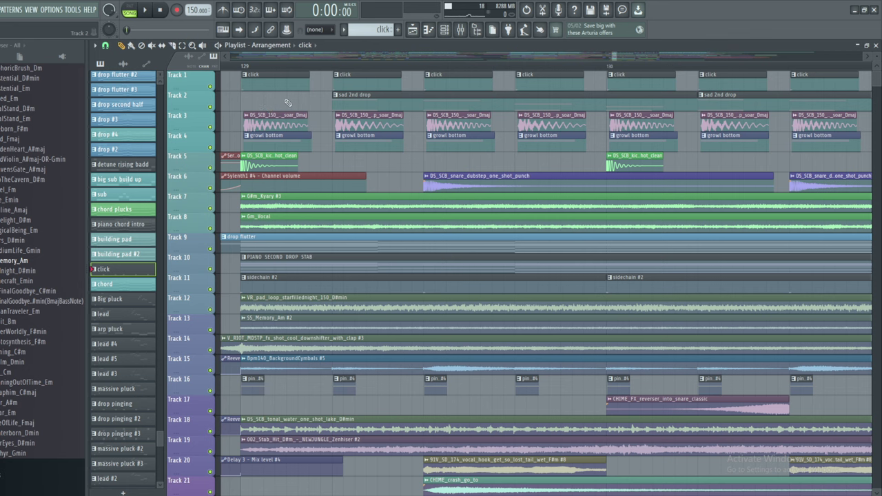
- Examine the track layers of the second drop's later half from bar 145 and the ending section around bars 160 to 175
drag(614, 56, 667, 55)
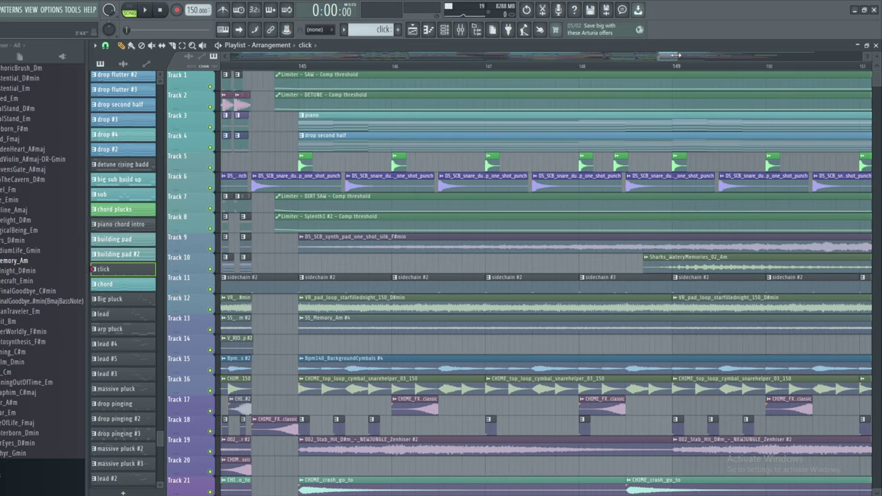
scroll(717, 157, down, 4)
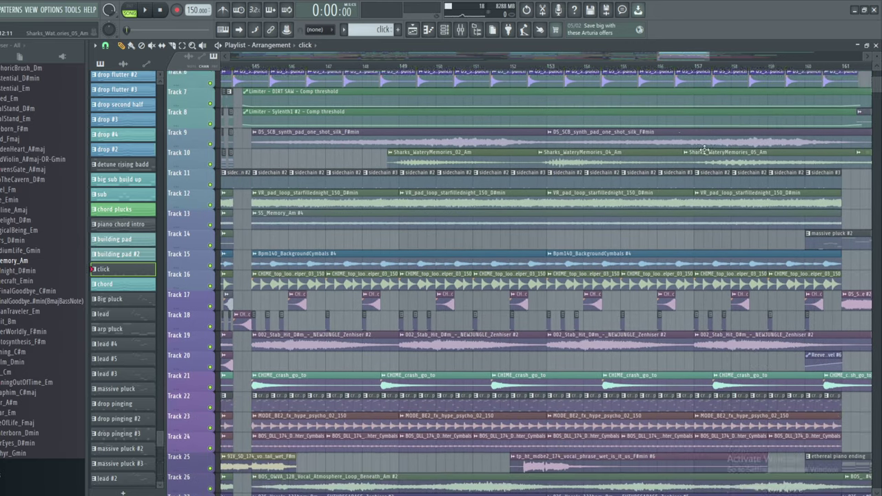
drag(671, 56, 715, 57)
scroll(776, 221, up, 2)
scroll(777, 222, down, 15)
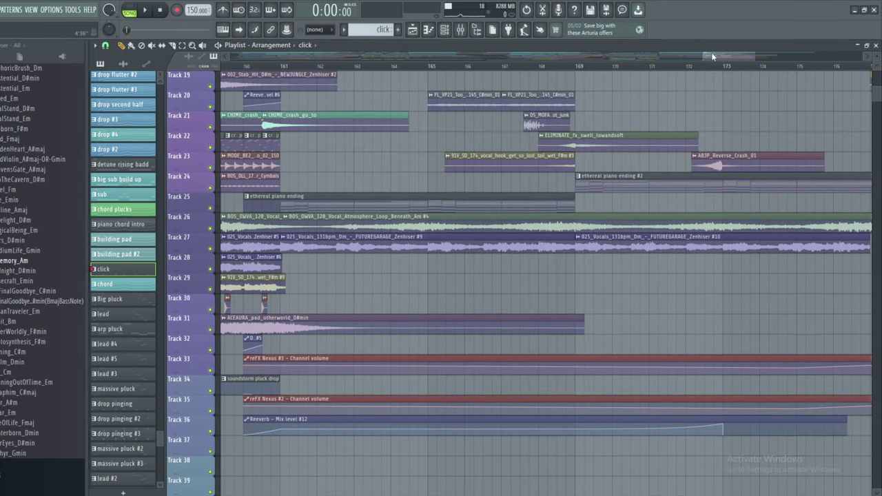
- Examine the first drop's delay, reverb, EQ, master volume and stereo separation automation on Tracks 32 to 45 alongside the layers above
drag(705, 57, 37, 81)
scroll(543, 206, down, 13)
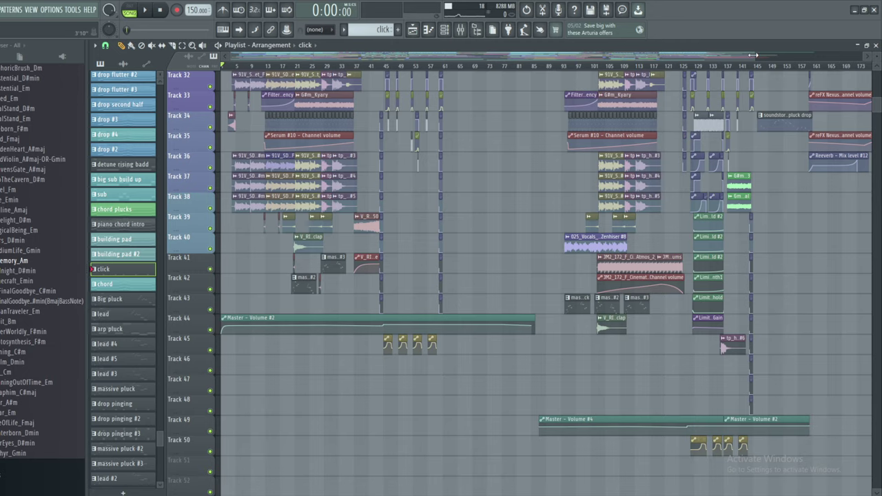
drag(753, 56, 375, 68)
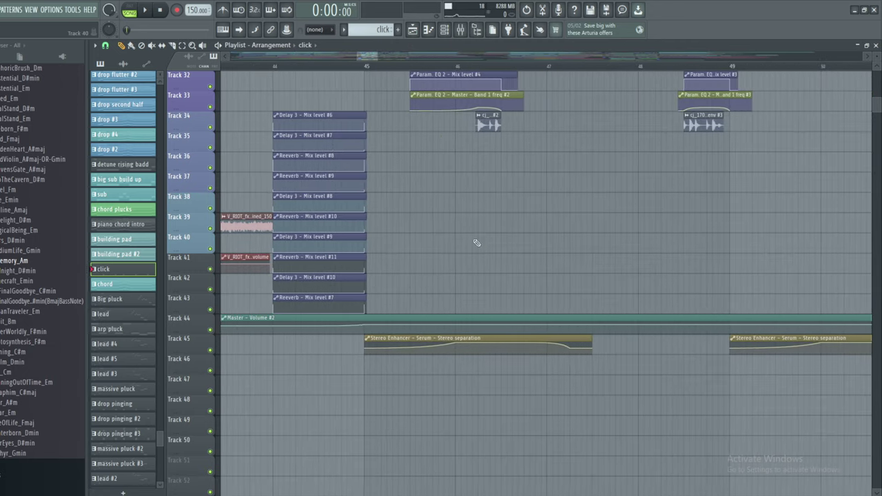
scroll(488, 256, up, 5)
scroll(514, 291, down, 4)
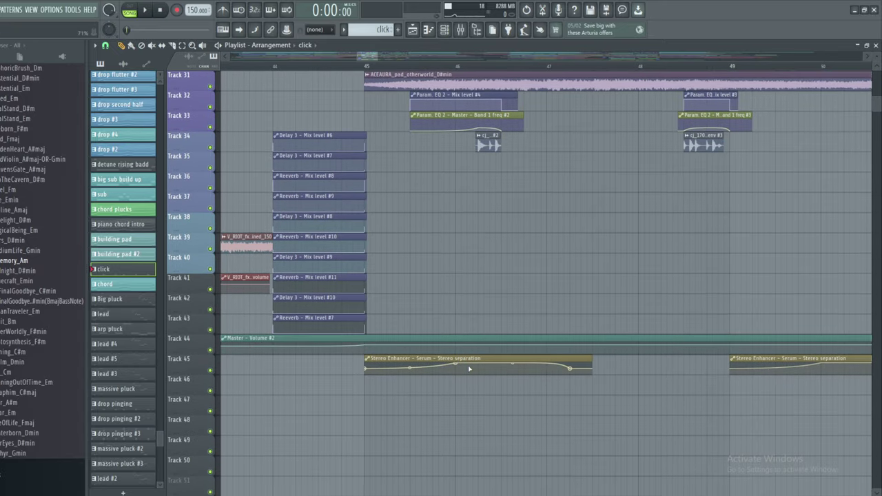
scroll(469, 369, up, 15)
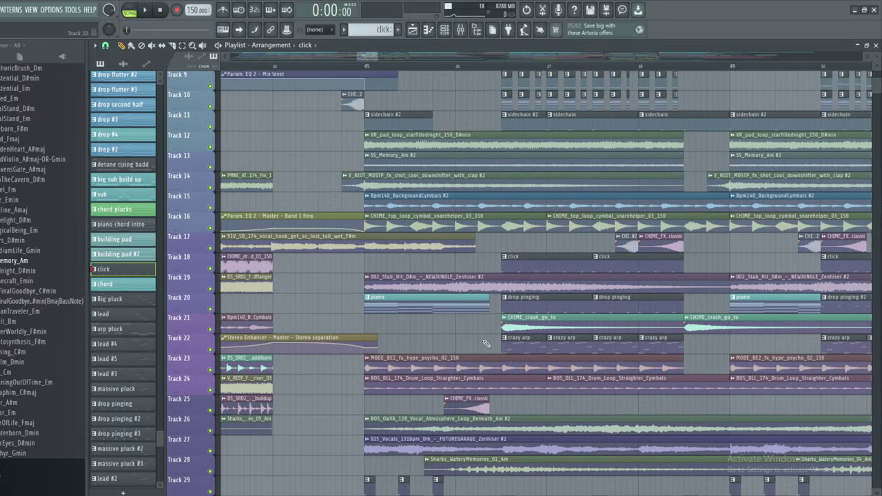
scroll(486, 343, down, 13)
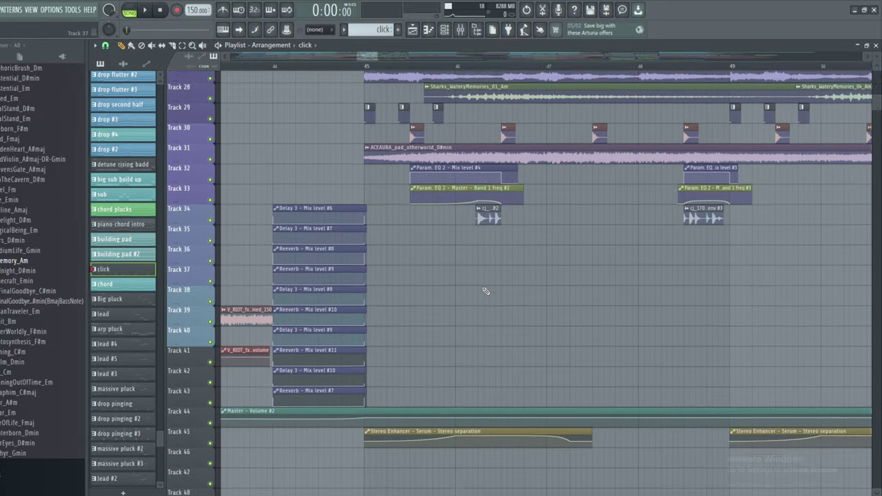
scroll(486, 292, down, 1)
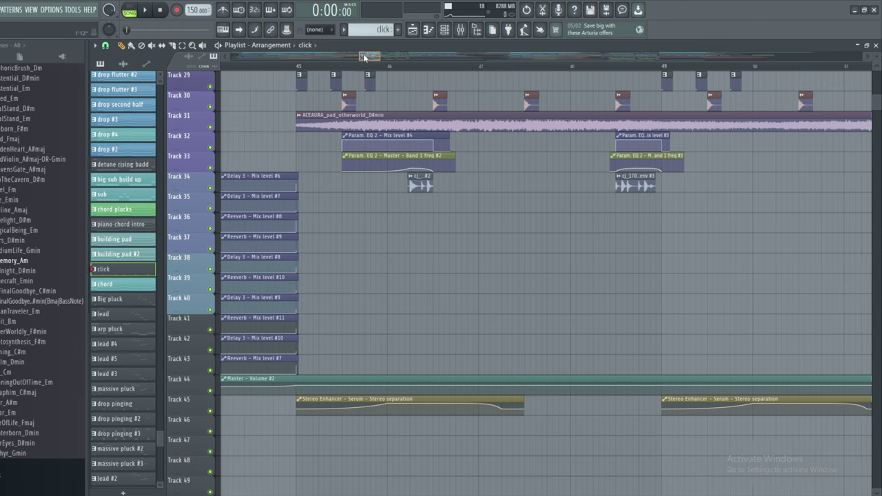
scroll(462, 207, up, 6)
scroll(448, 310, up, 1)
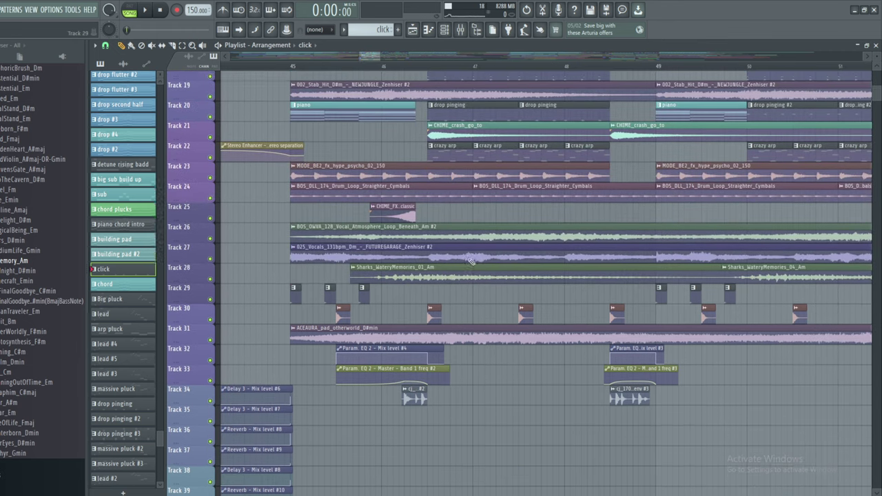
scroll(415, 309, up, 10)
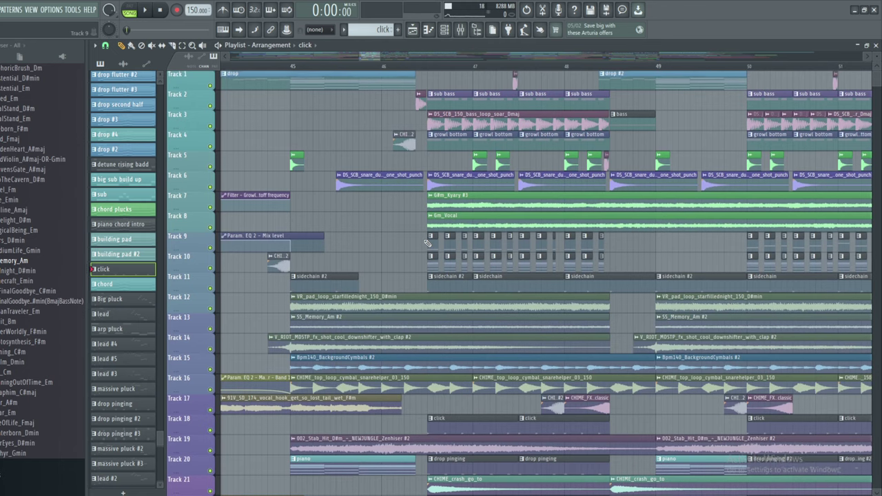
- Play the first drop from bar 45 while reviewing its layers down to Track 44
scroll(404, 193, up, 1)
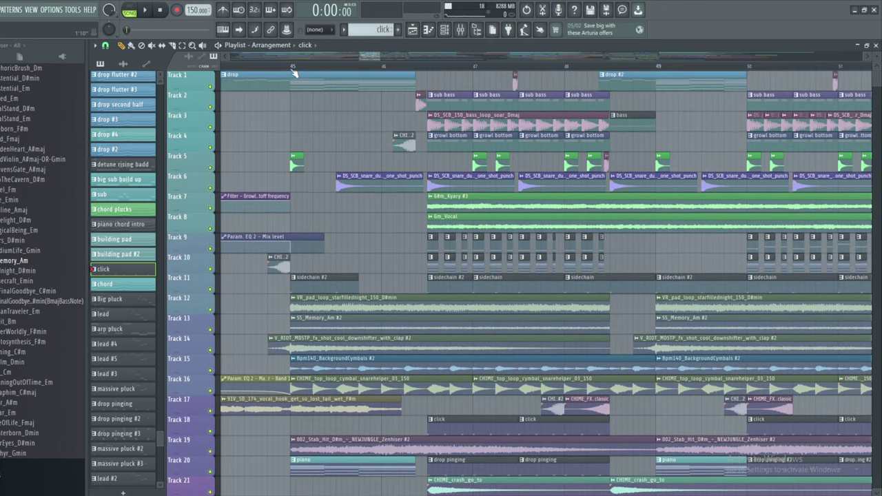
scroll(284, 186, down, 5)
key(space)
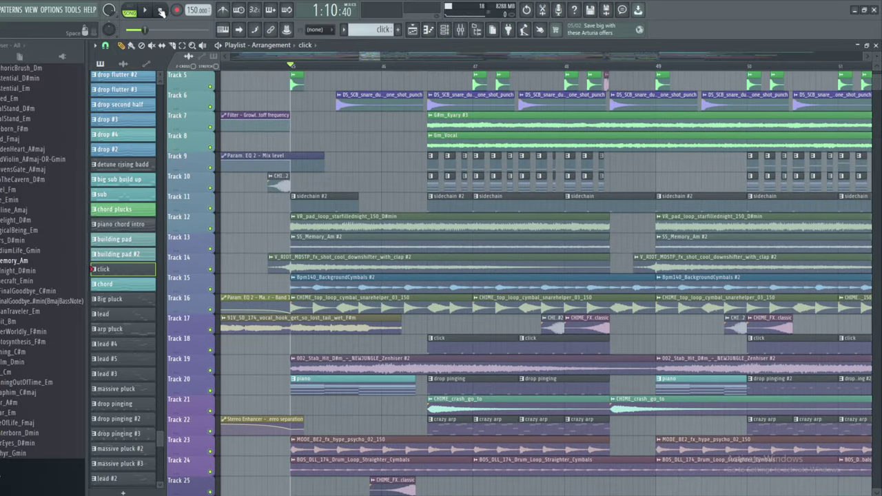
scroll(419, 286, down, 4)
scroll(419, 285, down, 3)
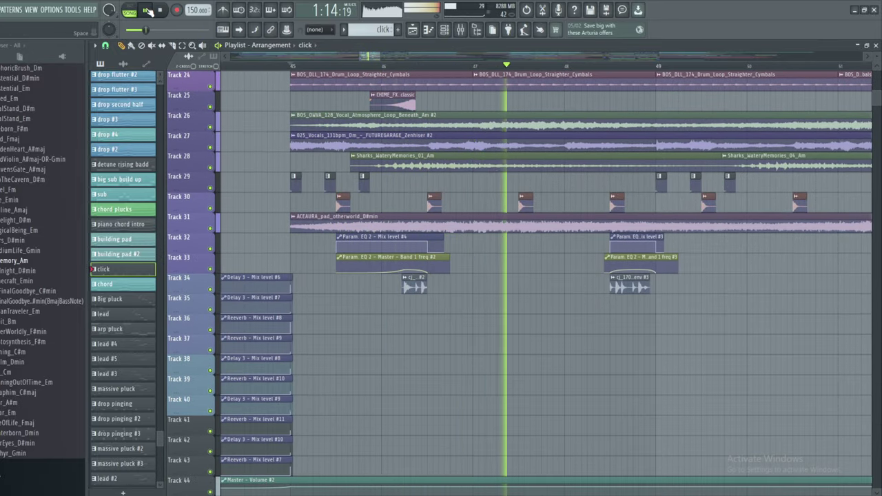
scroll(393, 83, up, 3)
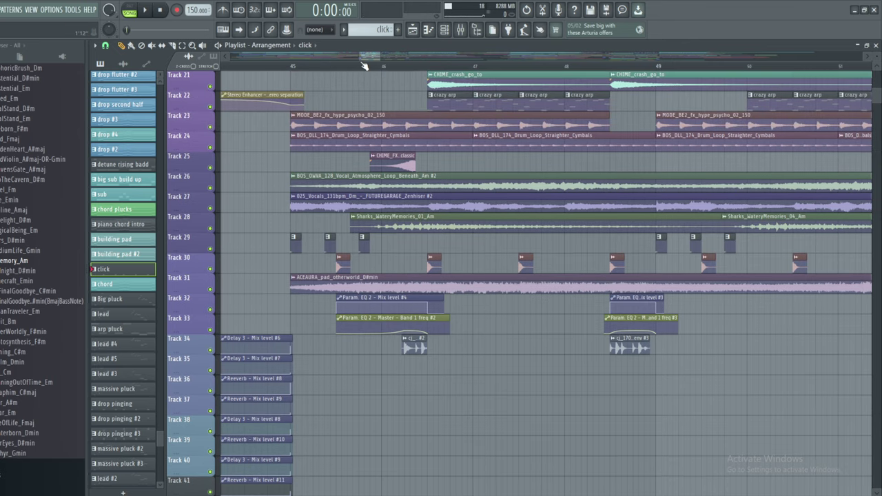
- Examine the track's ending, including the closing master volume and stereo separation automation on Tracks 18 and 19
drag(370, 58, 762, 88)
scroll(822, 272, up, 3)
scroll(827, 276, up, 8)
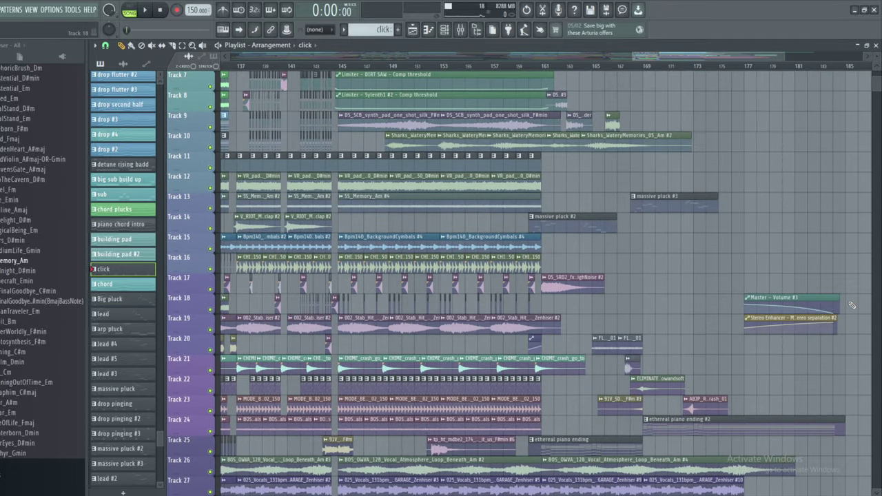
- Show the whole arrangement from bar 1 with reduced track heights and review all tracks down to Track 50
drag(632, 55, 101, 64)
scroll(819, 224, down, 5)
scroll(803, 86, up, 5)
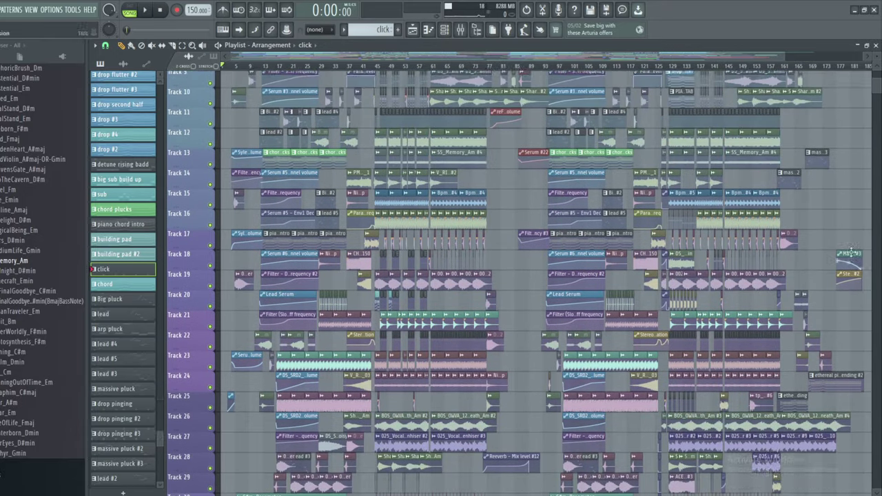
scroll(786, 58, up, 1)
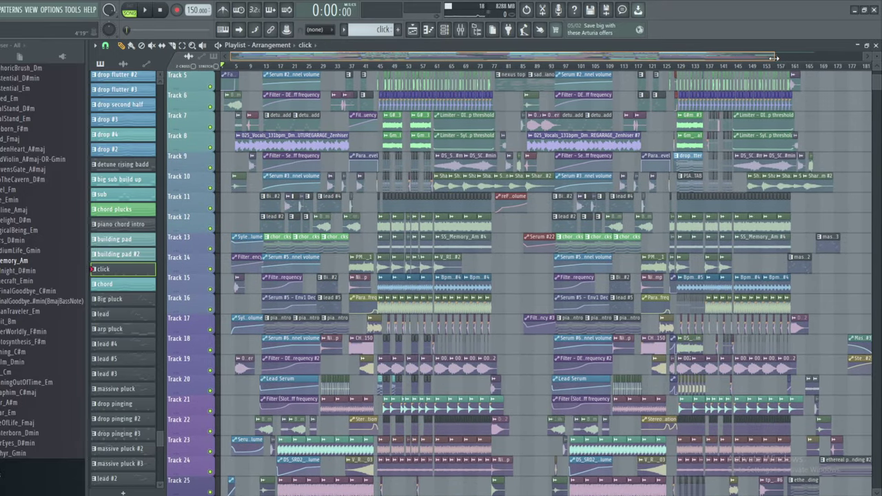
drag(877, 60, 877, 67)
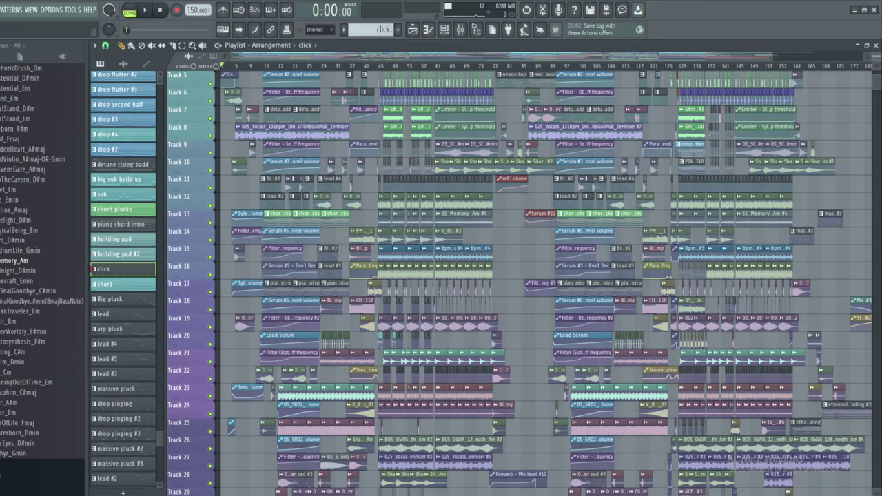
scroll(828, 209, down, 8)
scroll(828, 210, up, 4)
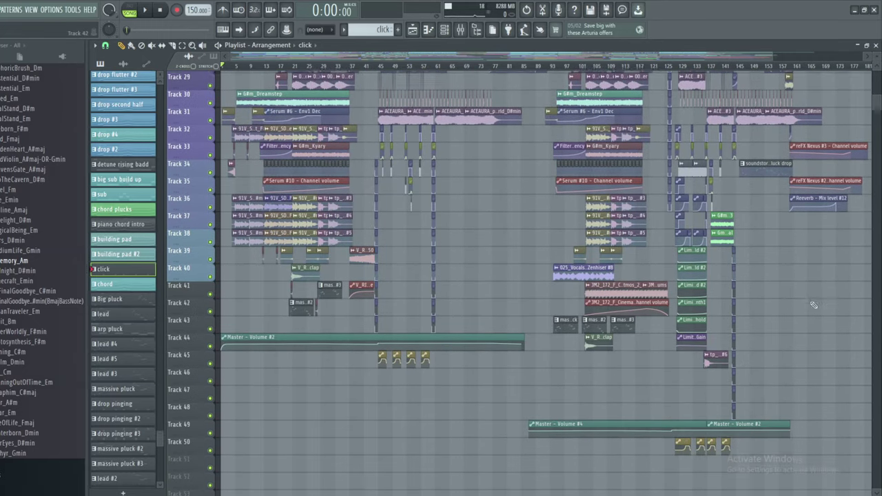